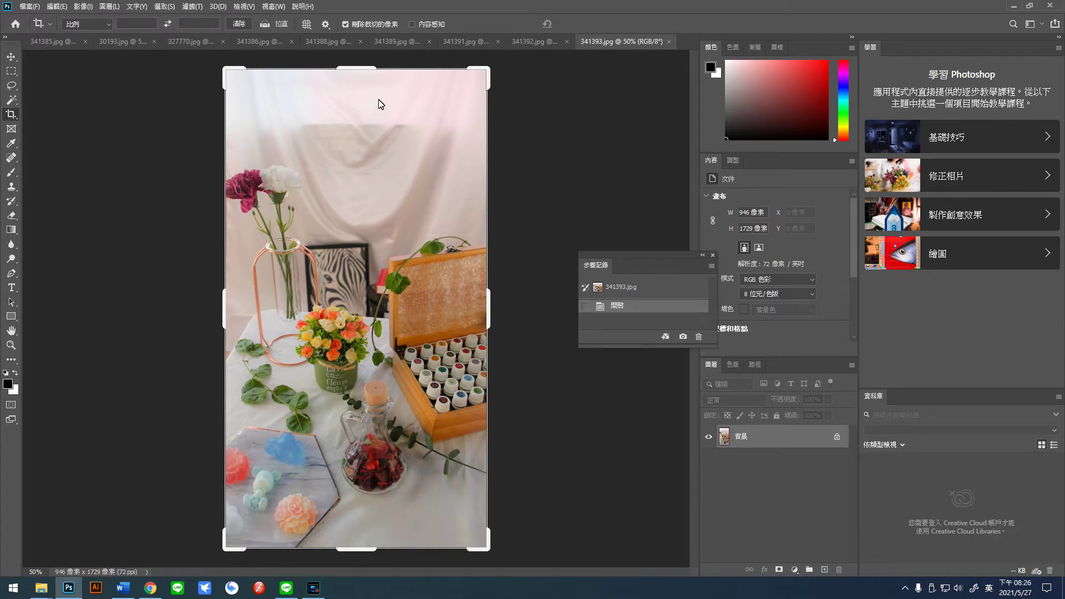
Crop away the top of the vase and flower photo to 946 × 1481 pixels and apply Auto Contrast.
drag(364, 73, 369, 103)
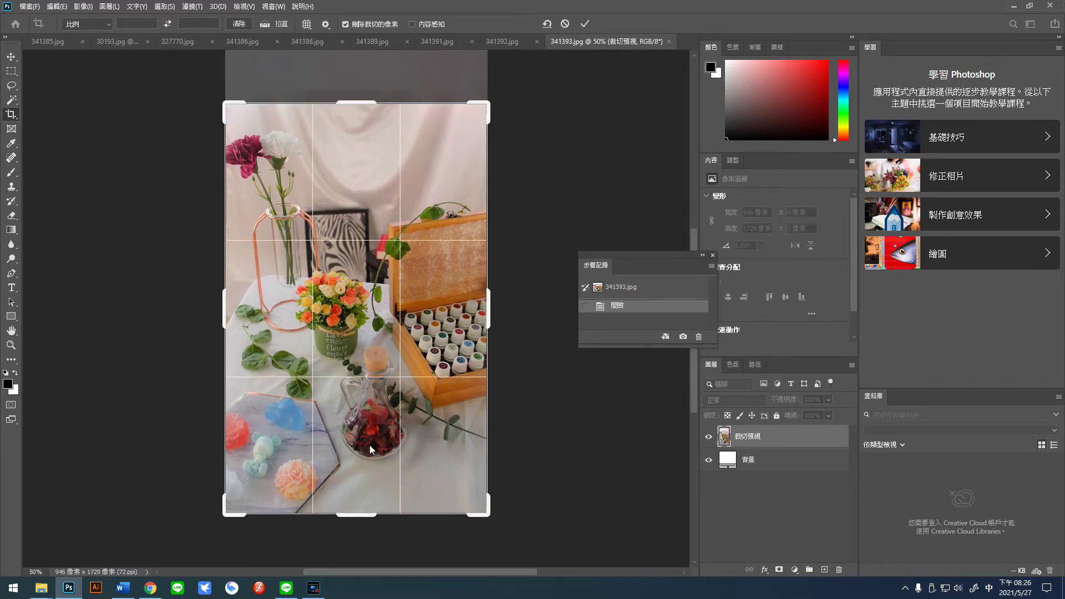
key(Return)
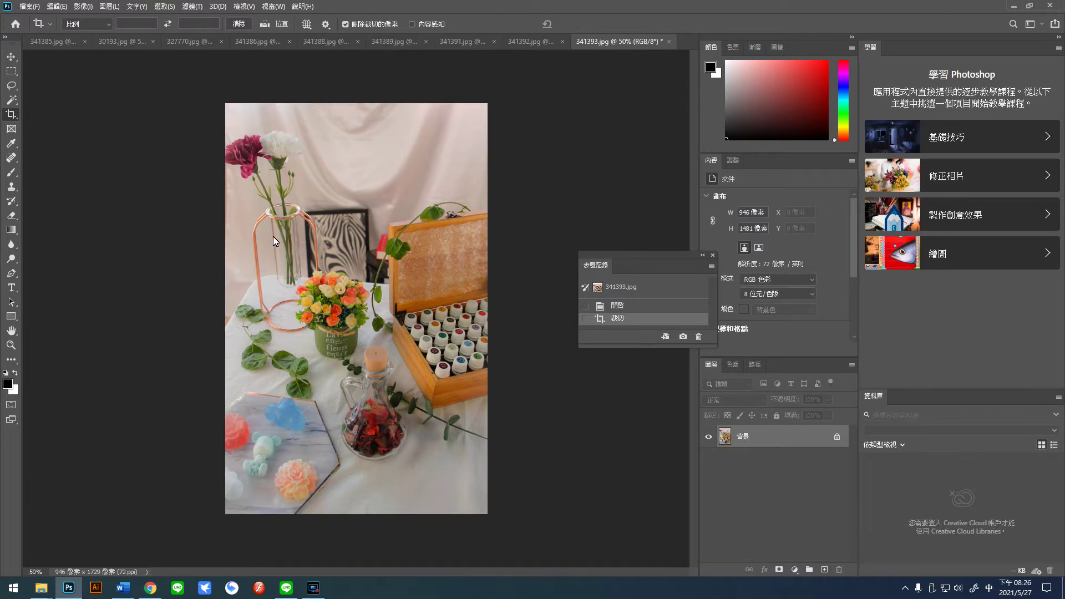
click(83, 6)
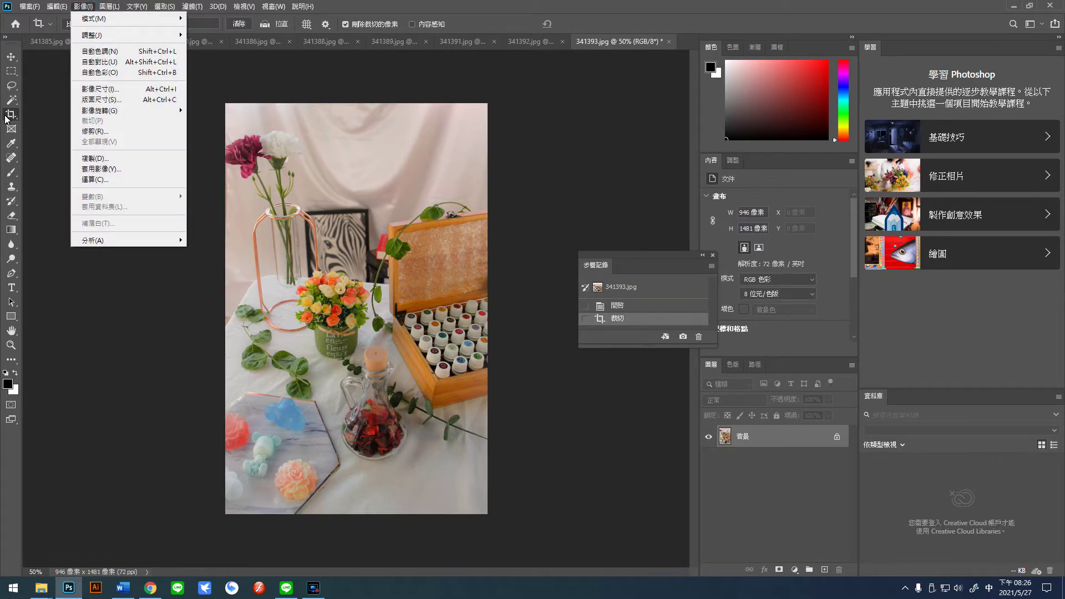
click(90, 66)
Raise the vase photo's brightness to about 26 and slightly increase its contrast with the Brightness/Contrast adjustment.
click(83, 6)
mouse_move(91, 35)
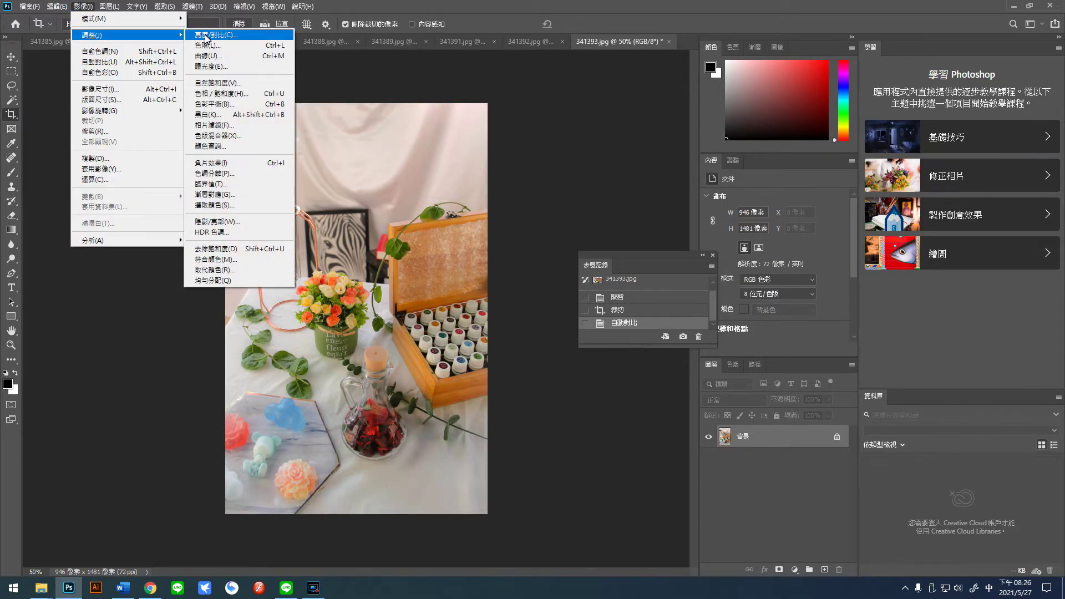
click(208, 35)
drag(584, 198, 588, 199)
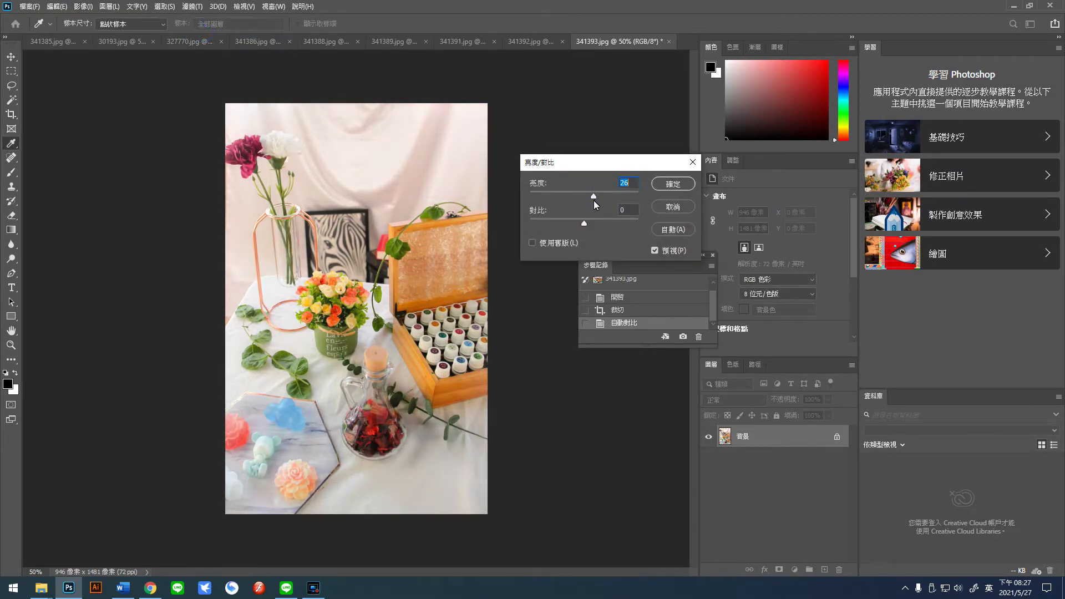
drag(584, 223, 590, 224)
click(666, 184)
key(c)
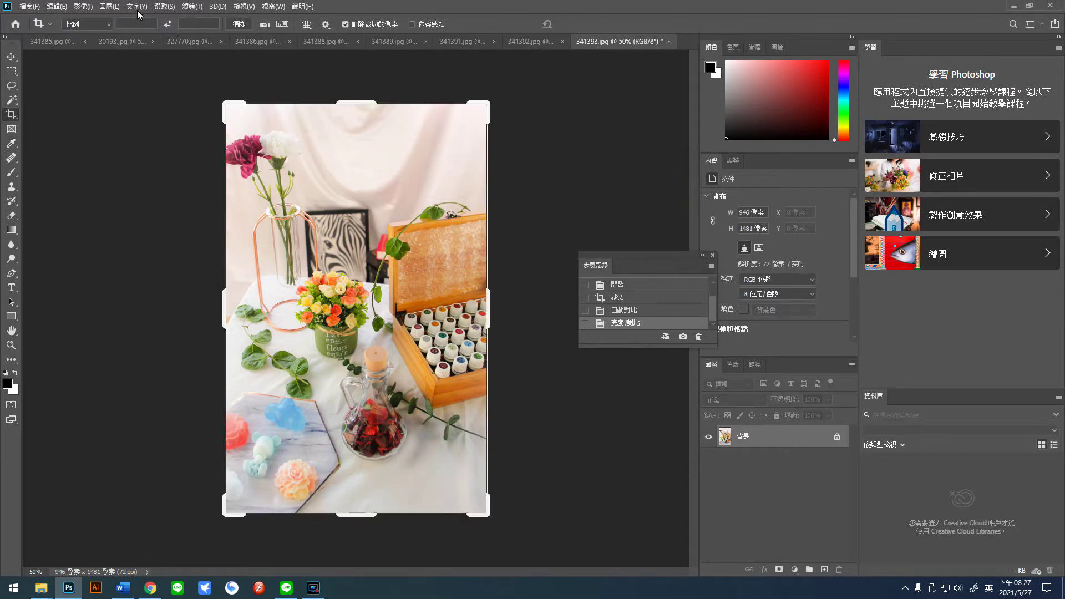
Apply Color Balance to the photo's midtones with cyan–red +13, magenta–green -14 and yellow–blue +15.
click(83, 6)
mouse_move(94, 35)
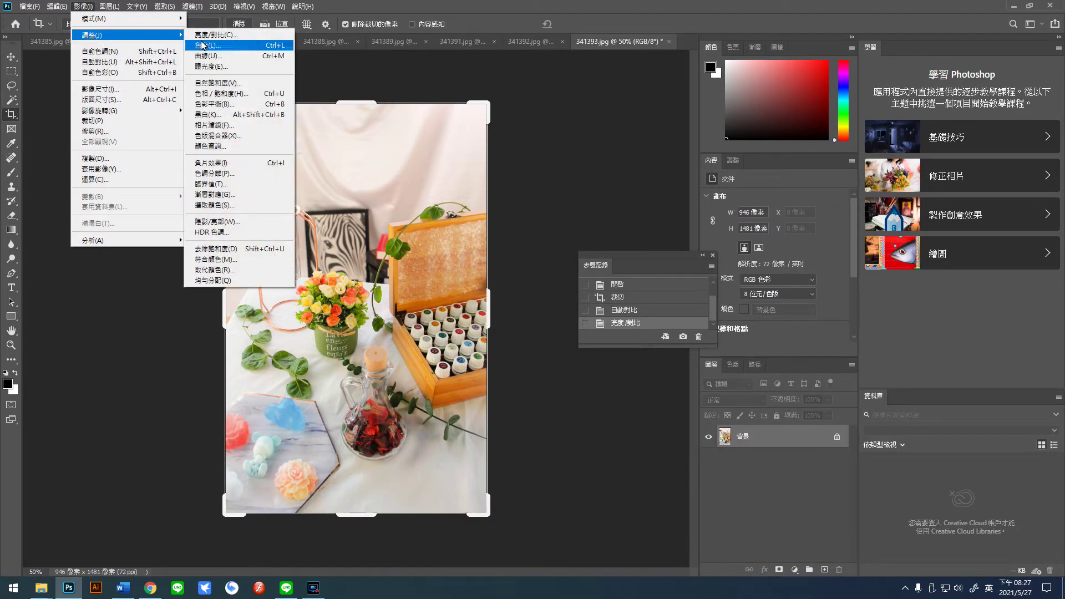
click(213, 104)
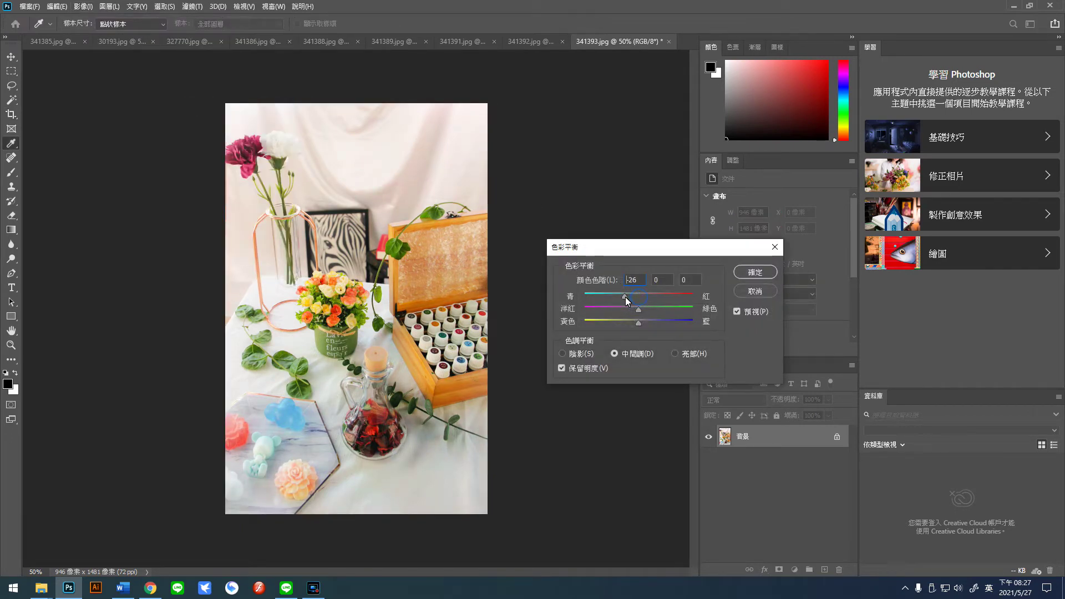
drag(642, 298, 638, 298)
mouse_move(644, 314)
mouse_down()
mouse_move(631, 315)
mouse_move(650, 325)
mouse_move(646, 300)
mouse_up()
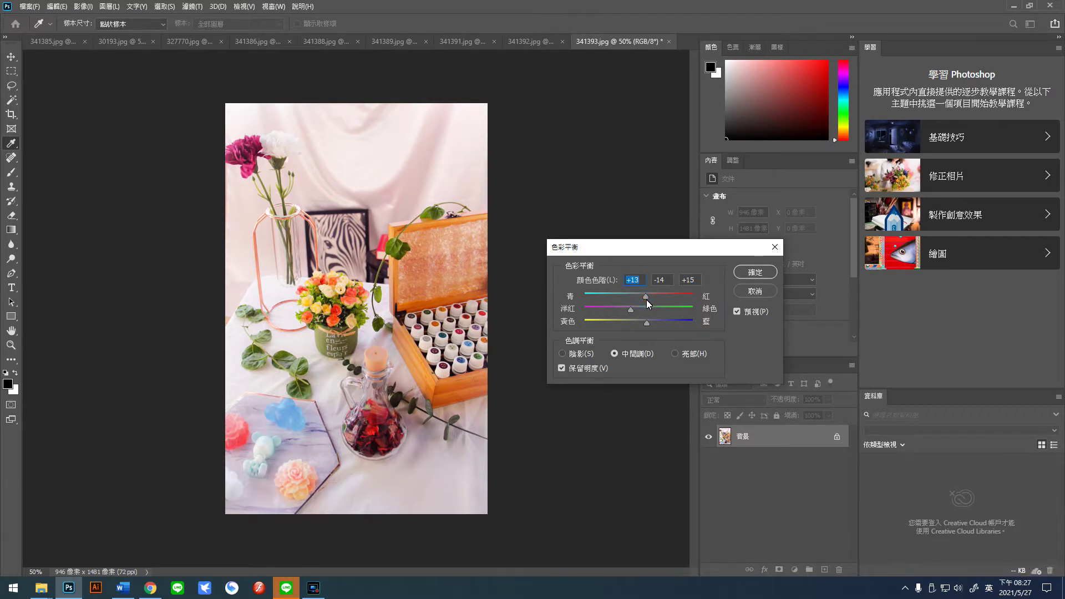
click(755, 272)
key(c)
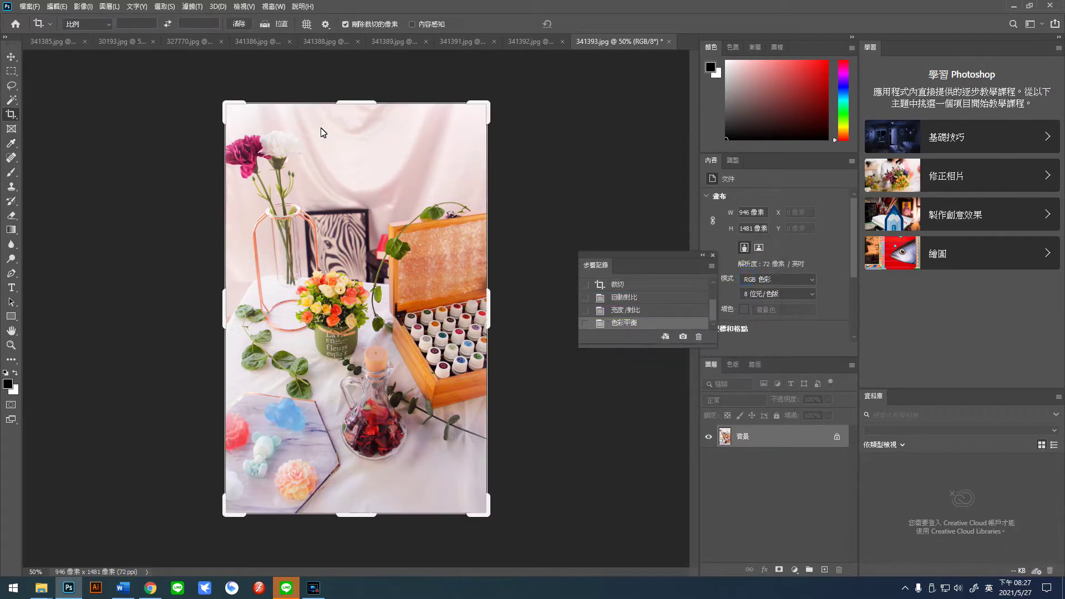
Apply Smart Sharpen to the vase photo with amount 200%, radius 1.0 pixel and noise reduction 10%.
click(186, 7)
mouse_move(258, 206)
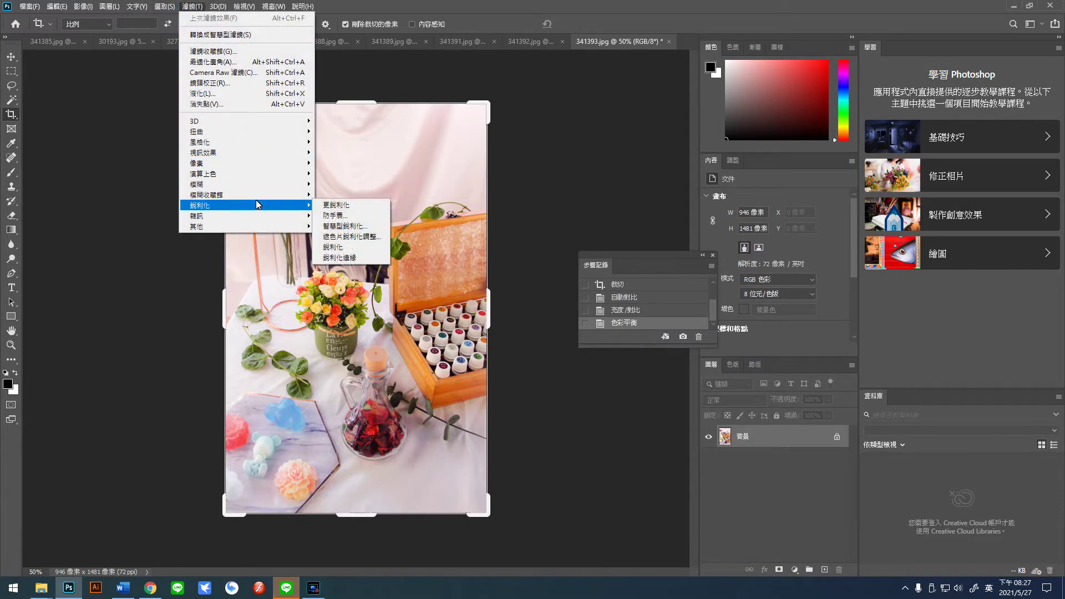
click(353, 226)
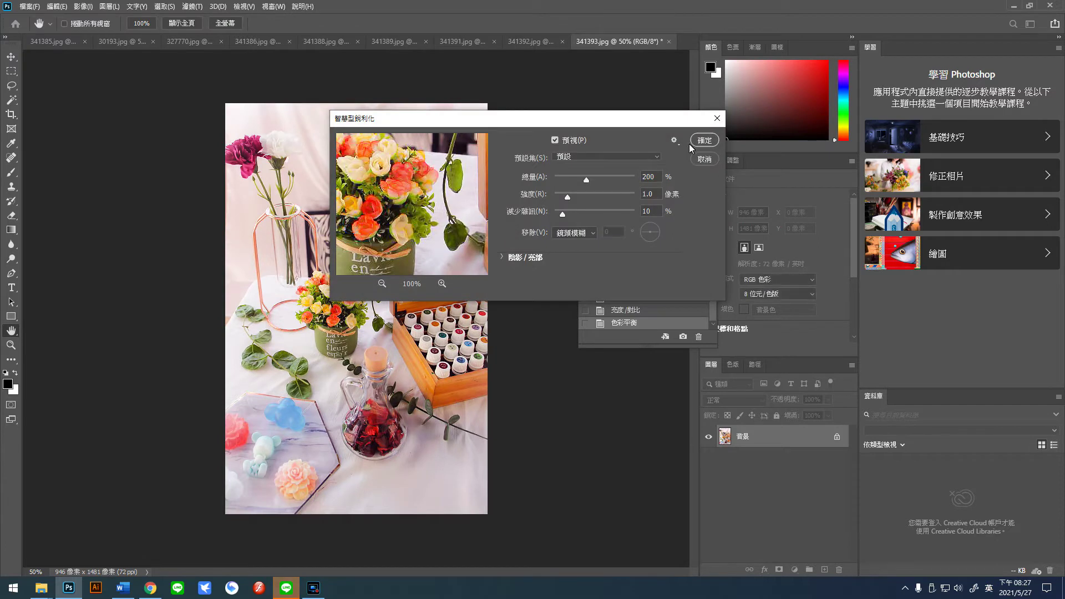
click(704, 140)
key(c)
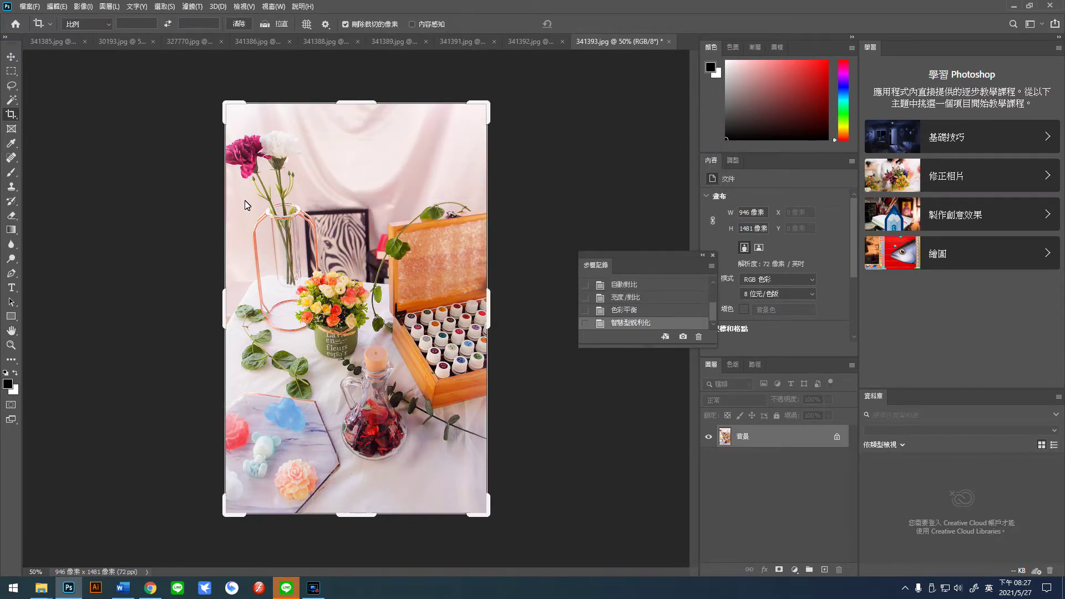
Save 341393.jpg as a JPEG with maximum quality 12 and close it.
key(ctrl+s)
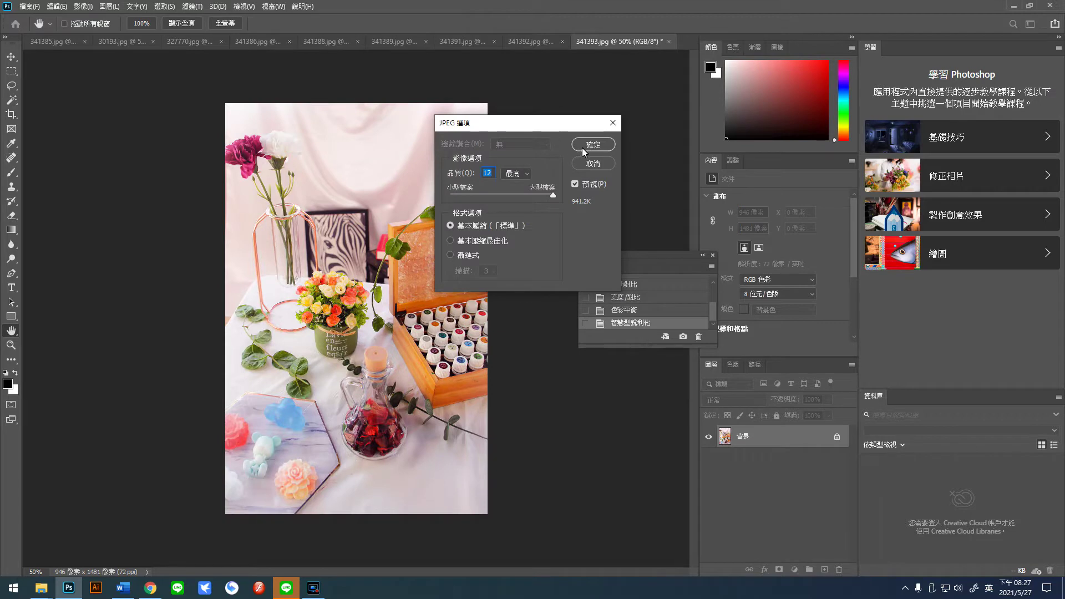
click(591, 147)
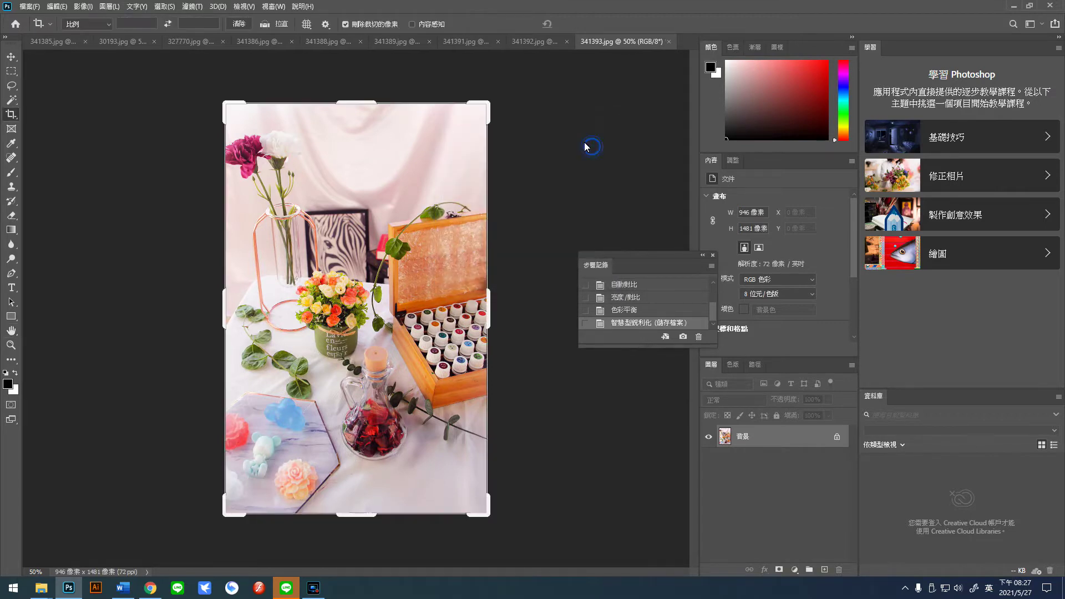
click(669, 42)
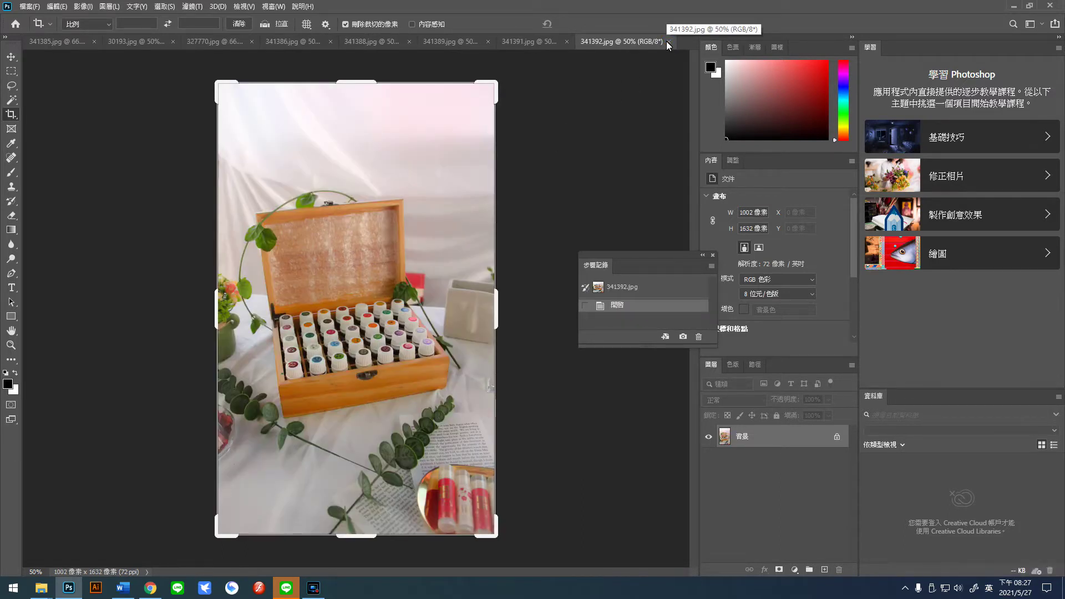
Crop the wooden bottle box photo at its upper and lower edges to 1002 × 908 pixels and apply Auto Contrast.
drag(360, 83, 365, 142)
drag(353, 490, 358, 438)
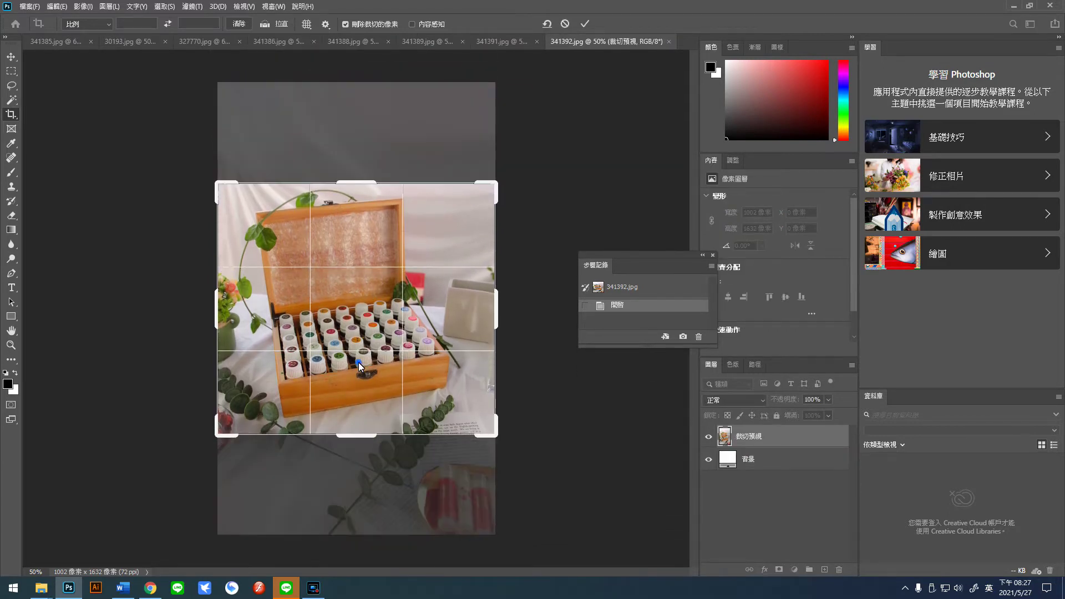
double_click(358, 362)
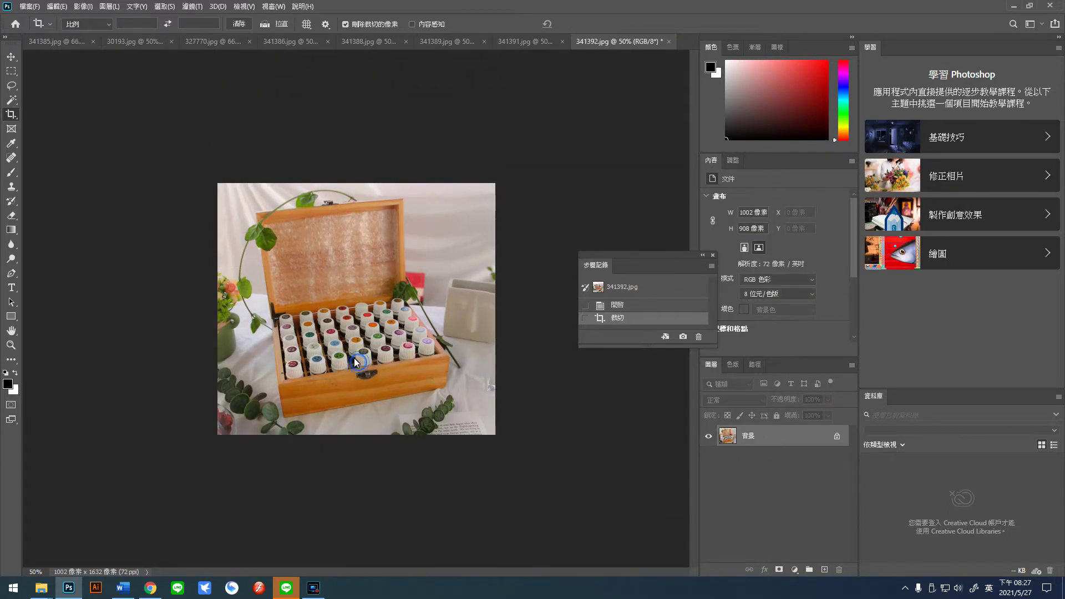
click(83, 6)
click(106, 73)
Fine-tune the wooden bottle box photo with the Brightness/Contrast adjustment.
click(83, 7)
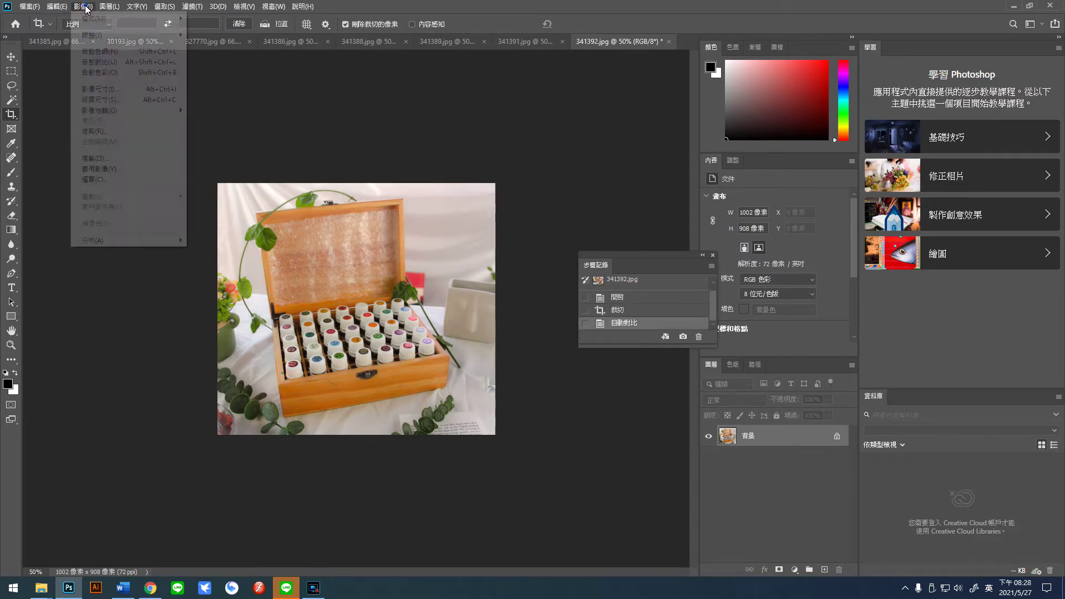
mouse_move(97, 34)
click(217, 34)
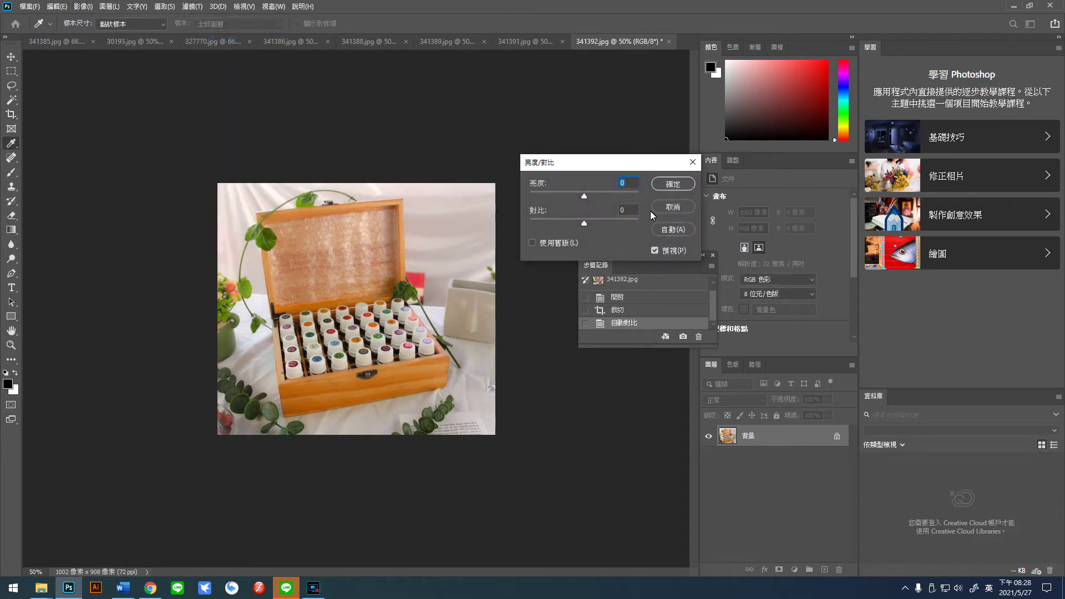
drag(583, 198, 585, 223)
click(672, 185)
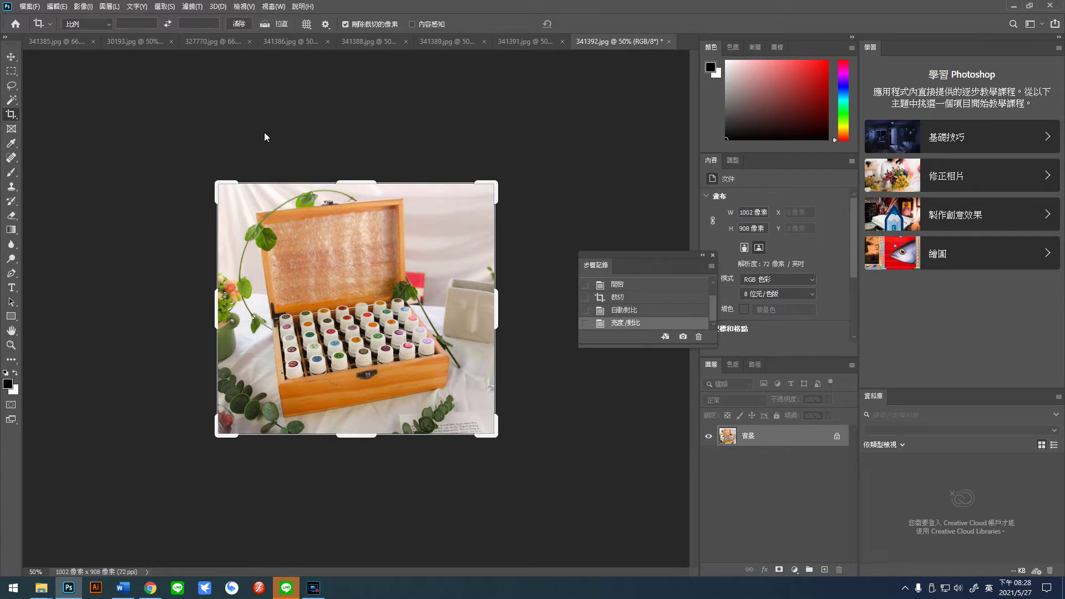
Save 341392.jpg as a JPEG with quality 12, and close both it and the unedited 341391.jpg.
key(ctrl+s)
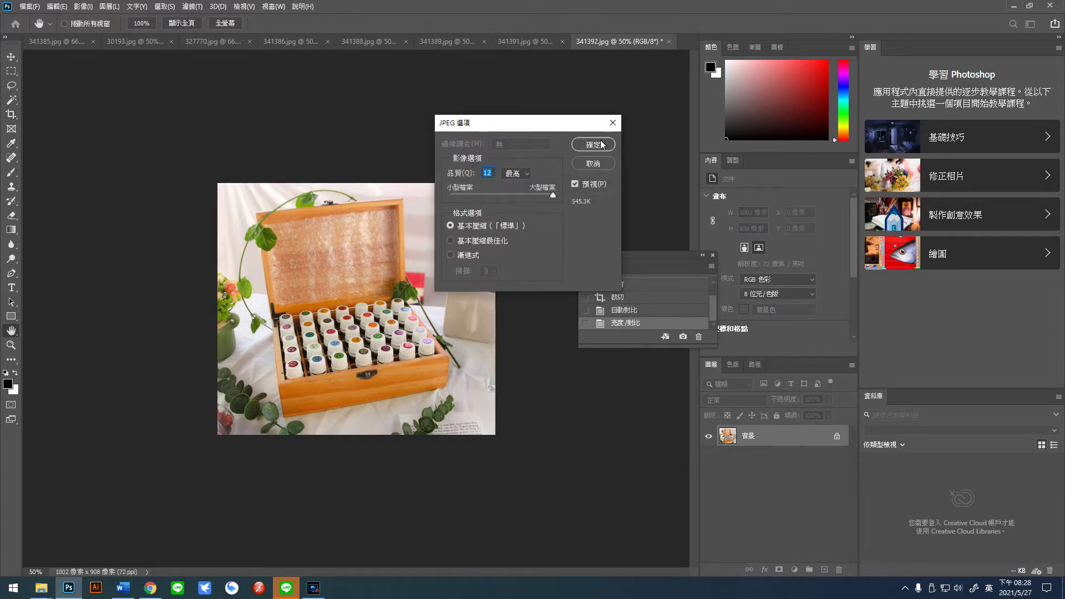
click(602, 145)
click(669, 41)
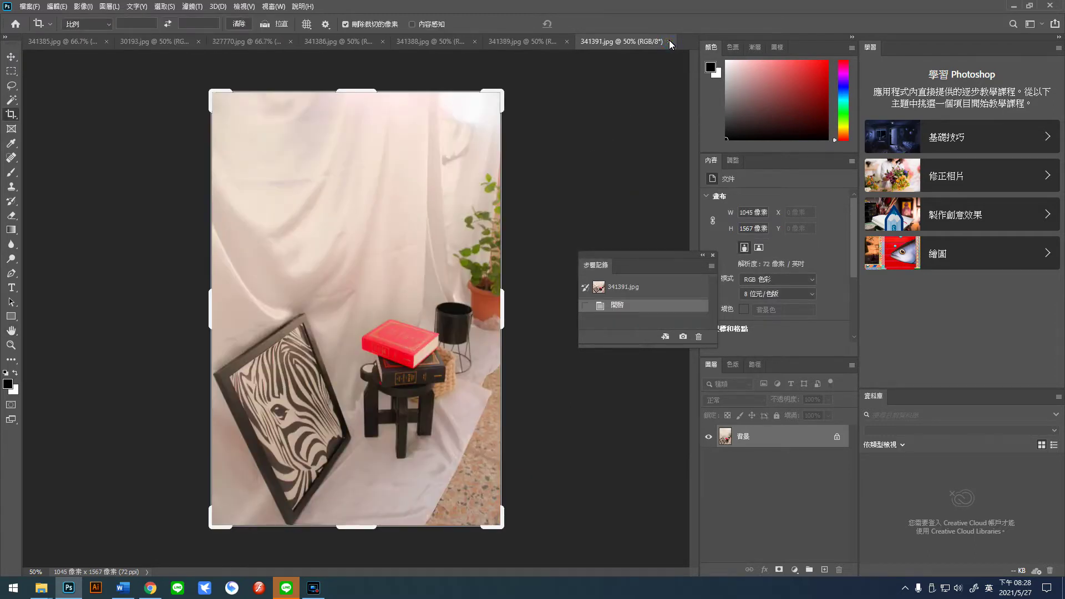
click(670, 42)
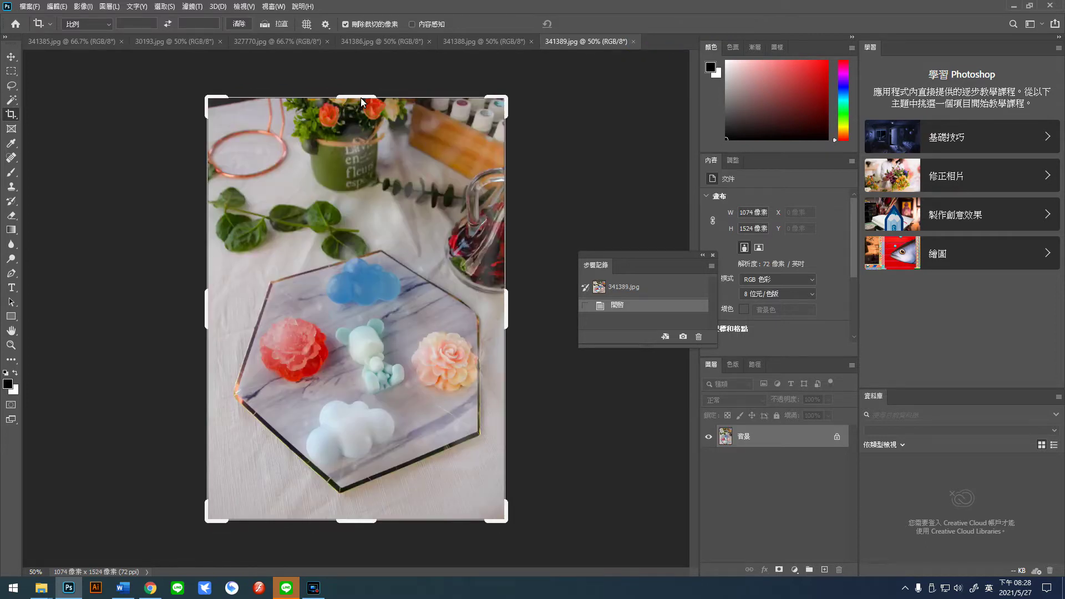
Crop the hexagonal soap tray photo slightly at its upper and lower edges to 1074 × 1428 pixels and apply Auto Contrast.
drag(355, 95, 354, 115)
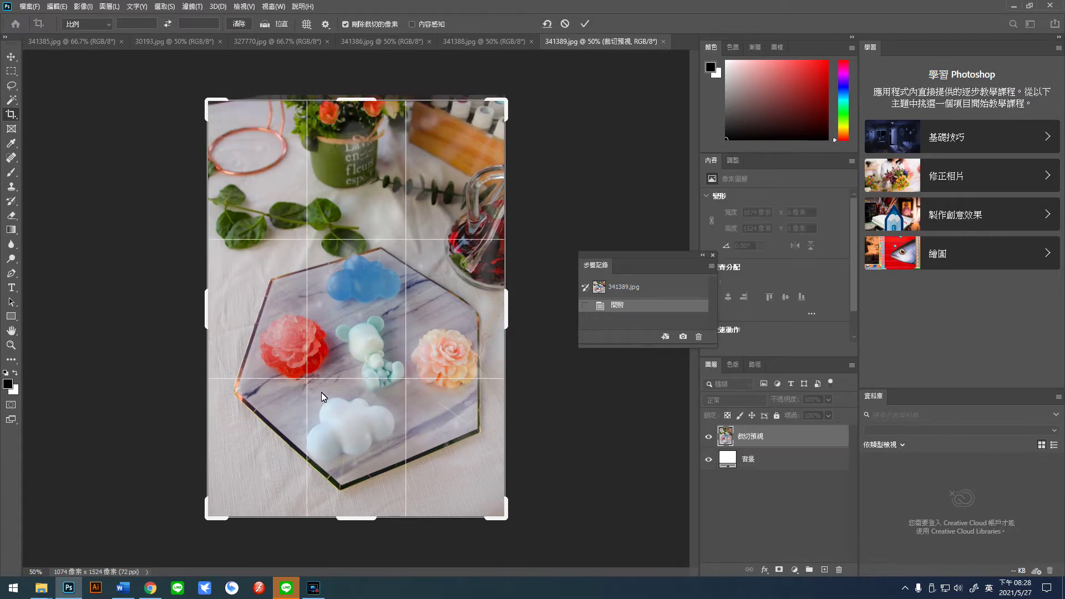
drag(347, 519, 354, 485)
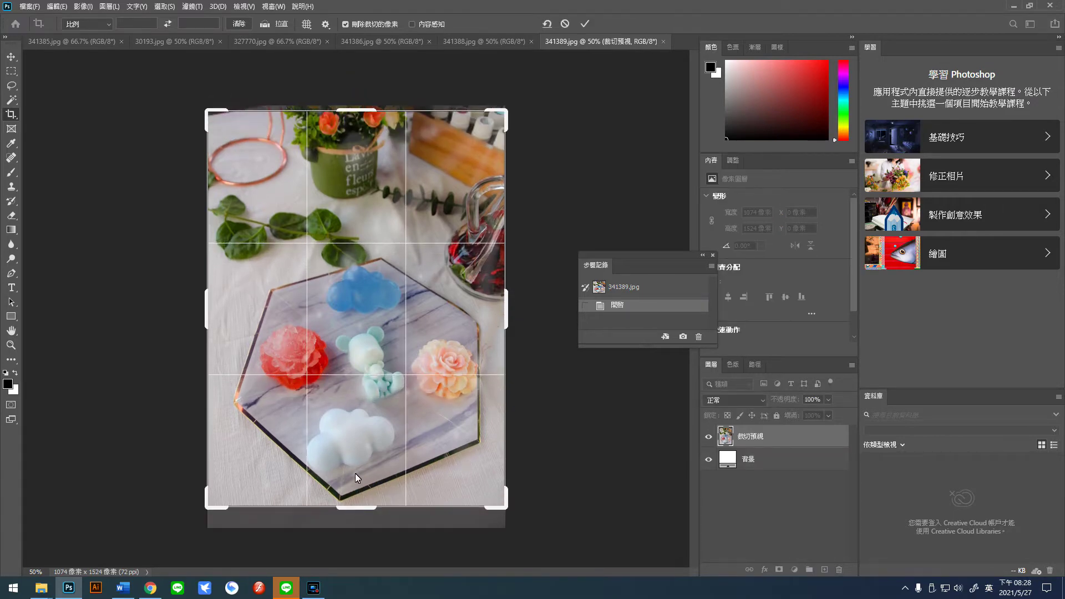
double_click(355, 462)
click(83, 6)
click(110, 62)
Set the soap tray photo's brightness to 15 and contrast to 6 with the Brightness/Contrast adjustment.
click(83, 6)
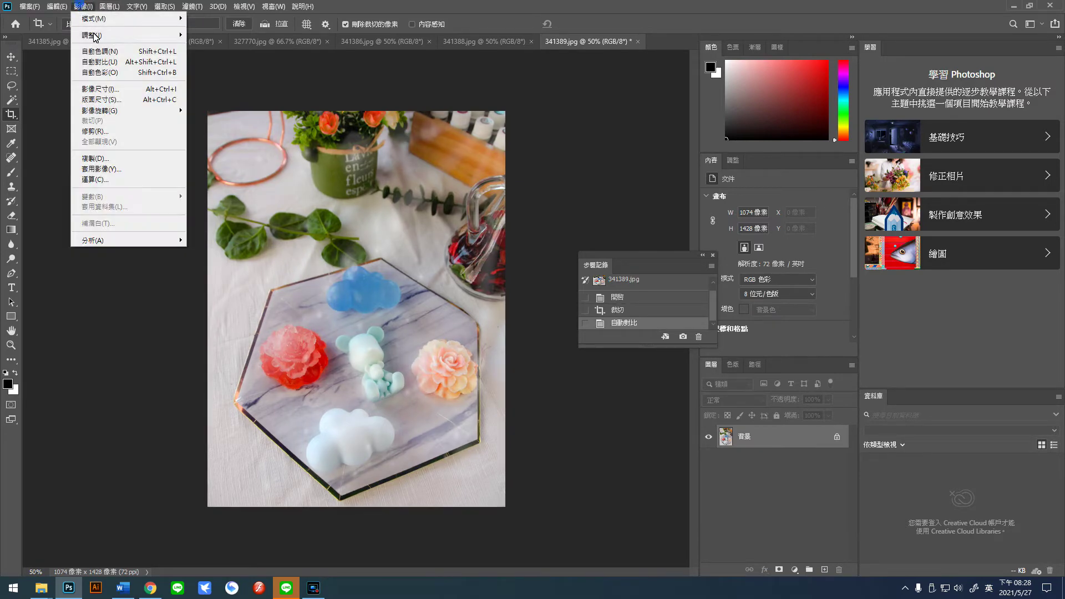
mouse_move(94, 36)
click(216, 35)
drag(583, 196, 588, 223)
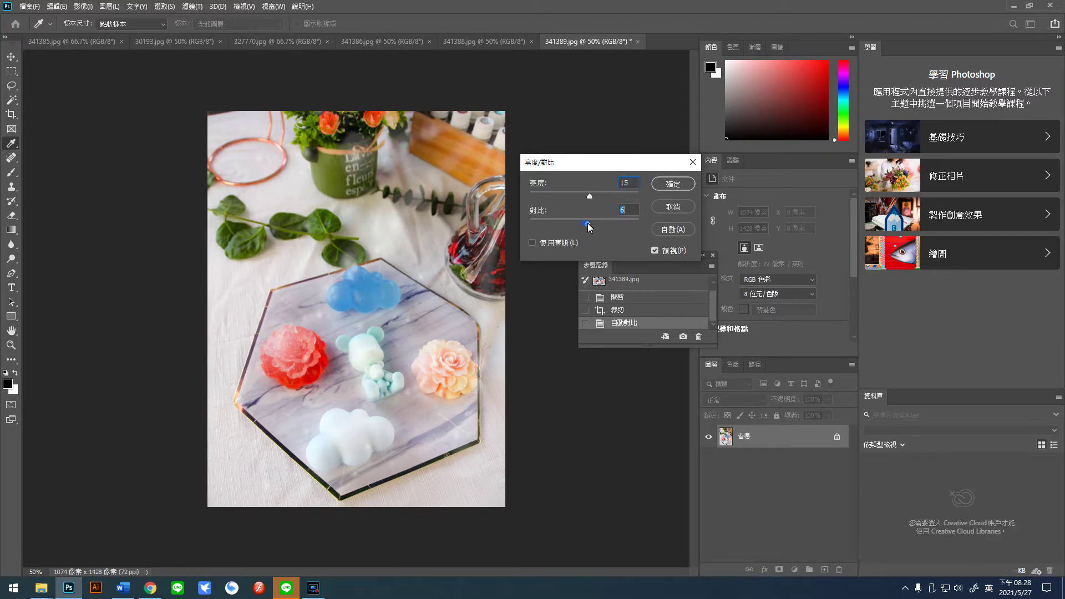
click(688, 183)
key(c)
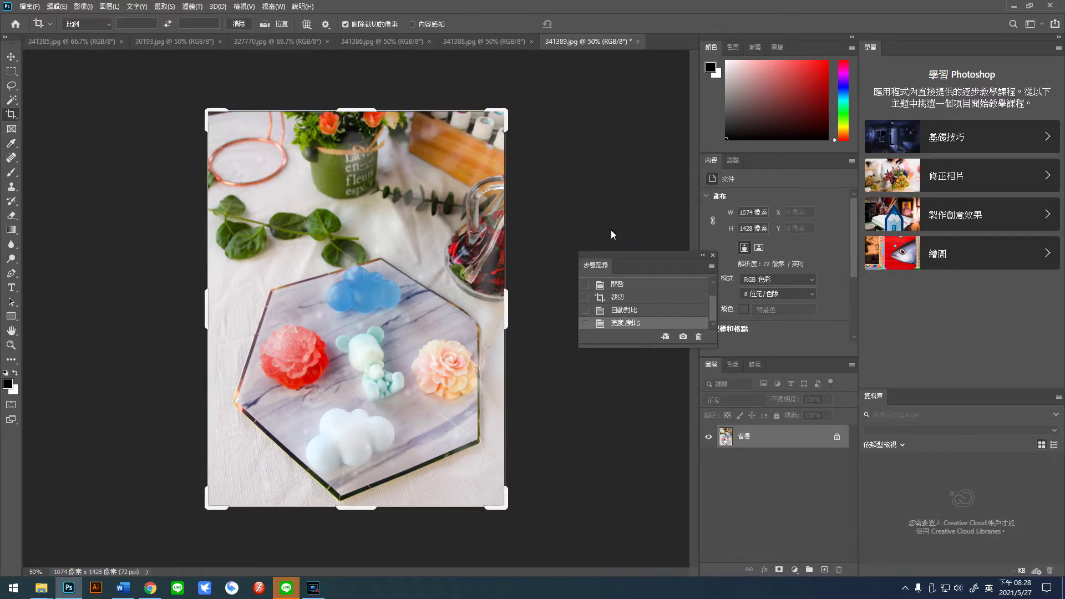
Save 341389.jpg as a JPEG with quality 12 and close it.
key(ctrl+s)
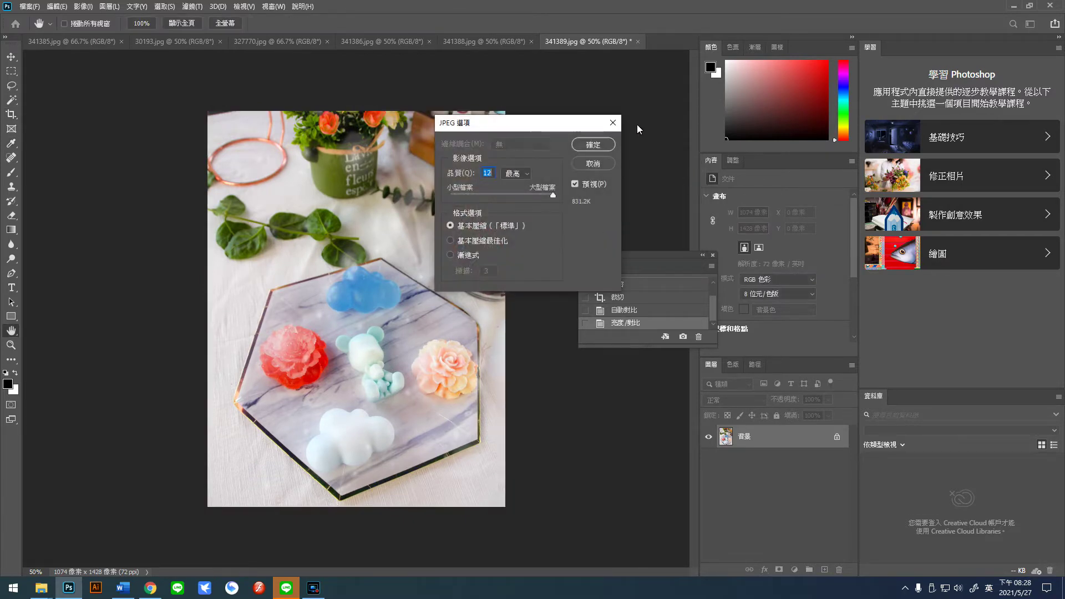
click(602, 145)
click(636, 42)
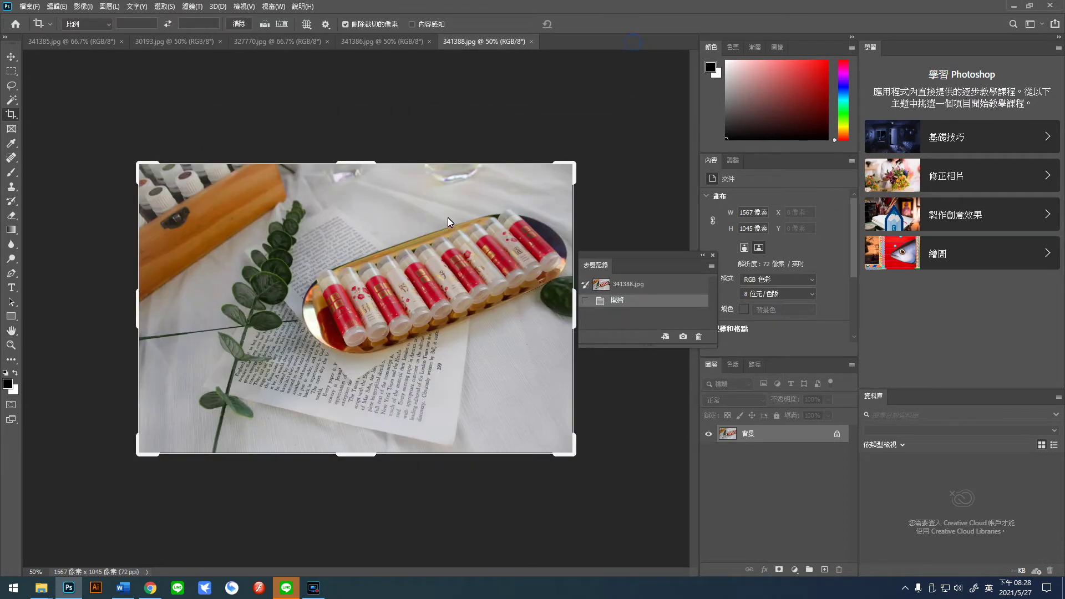
Apply Auto Contrast to the lip balm tray photo, and set its brightness to 23 and contrast to 5.
click(83, 7)
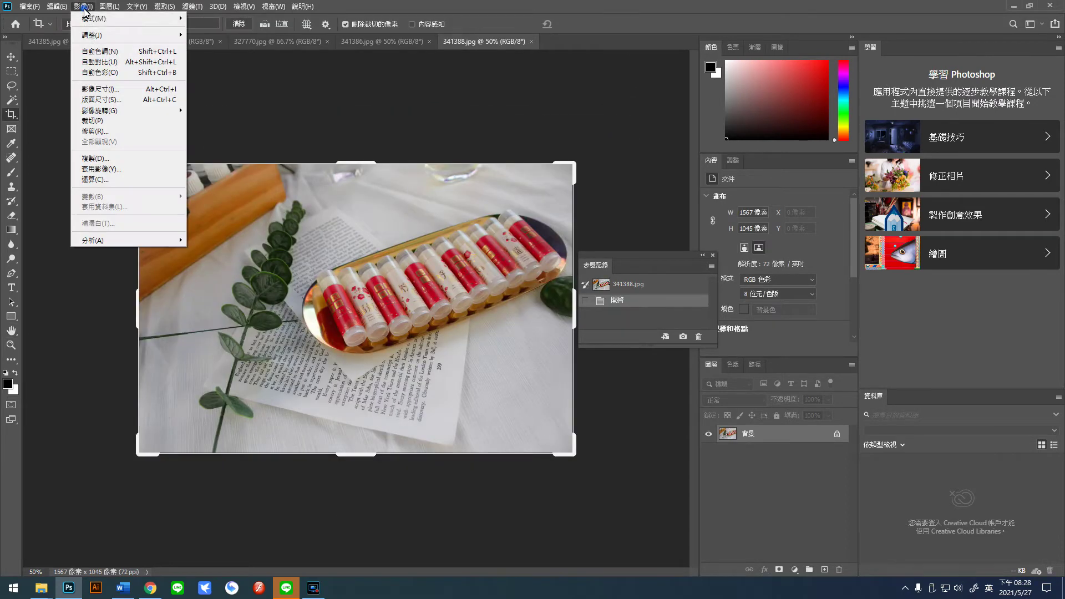
click(106, 65)
click(93, 6)
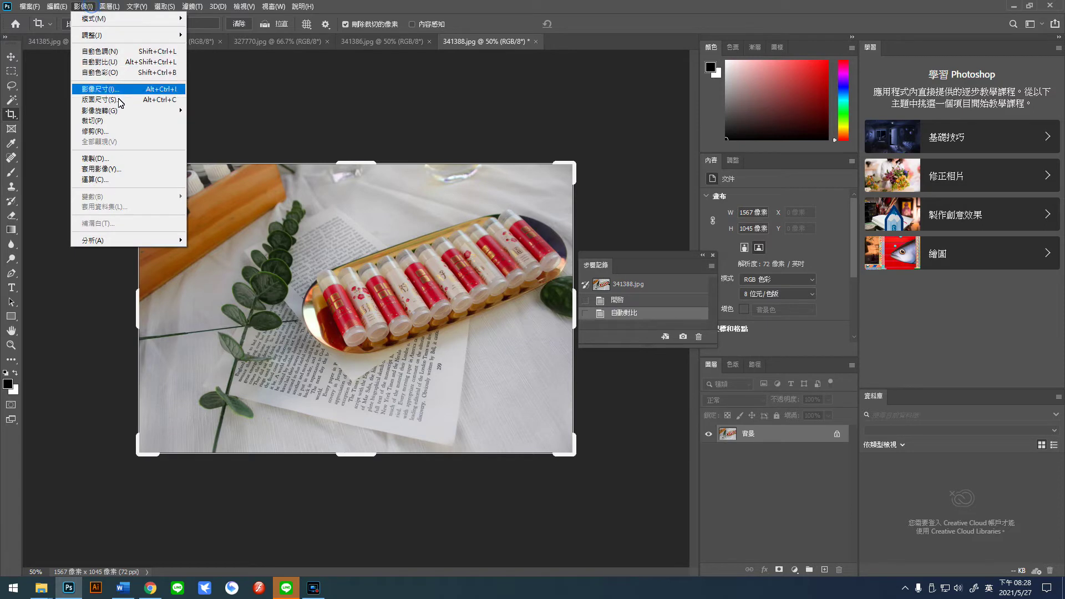
mouse_move(111, 35)
click(206, 33)
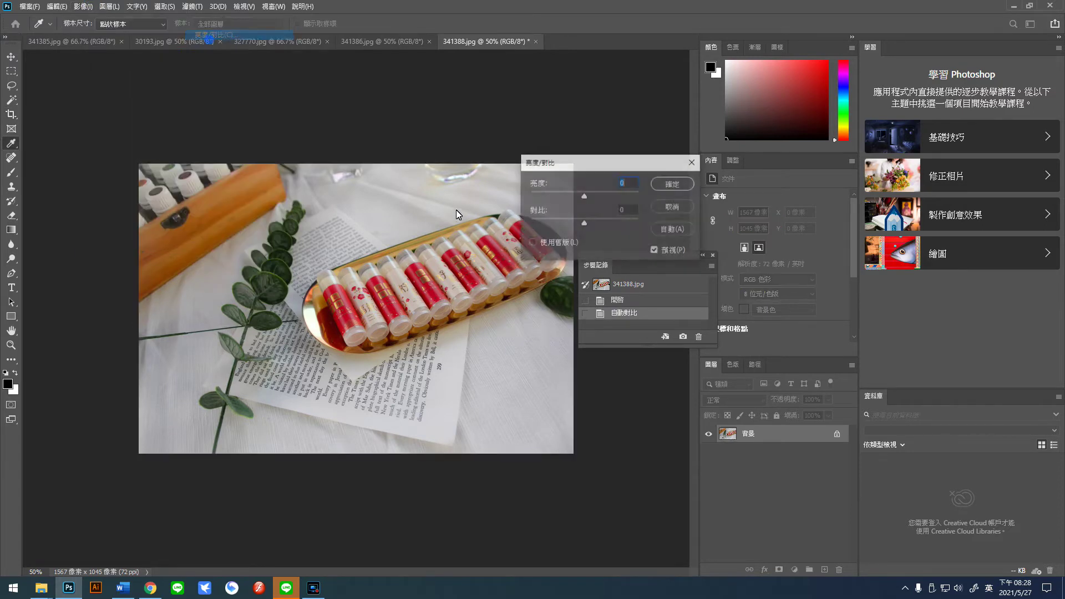
drag(584, 195, 591, 196)
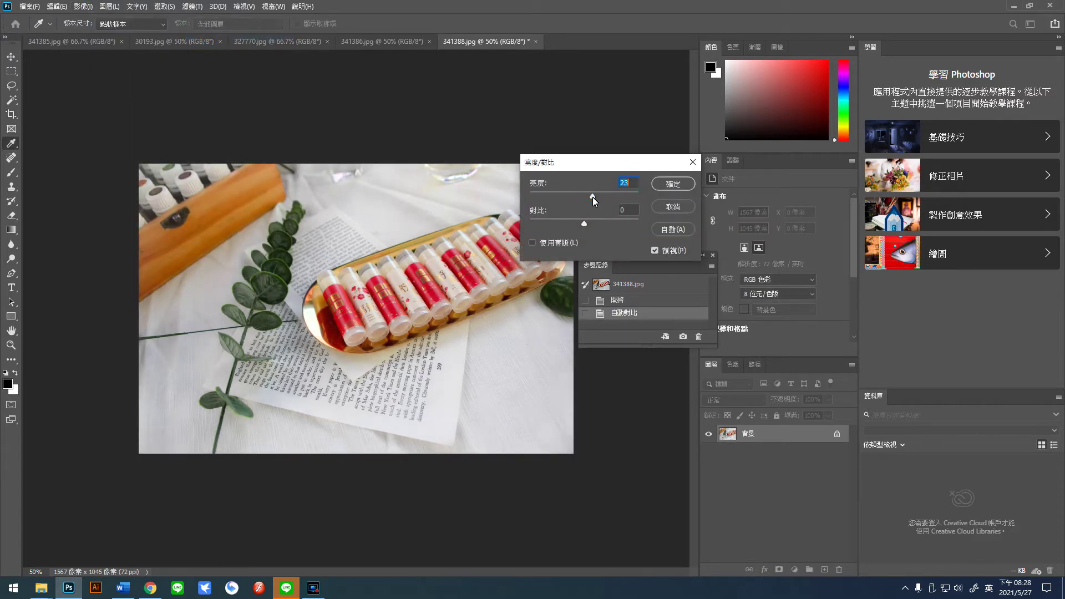
click(584, 224)
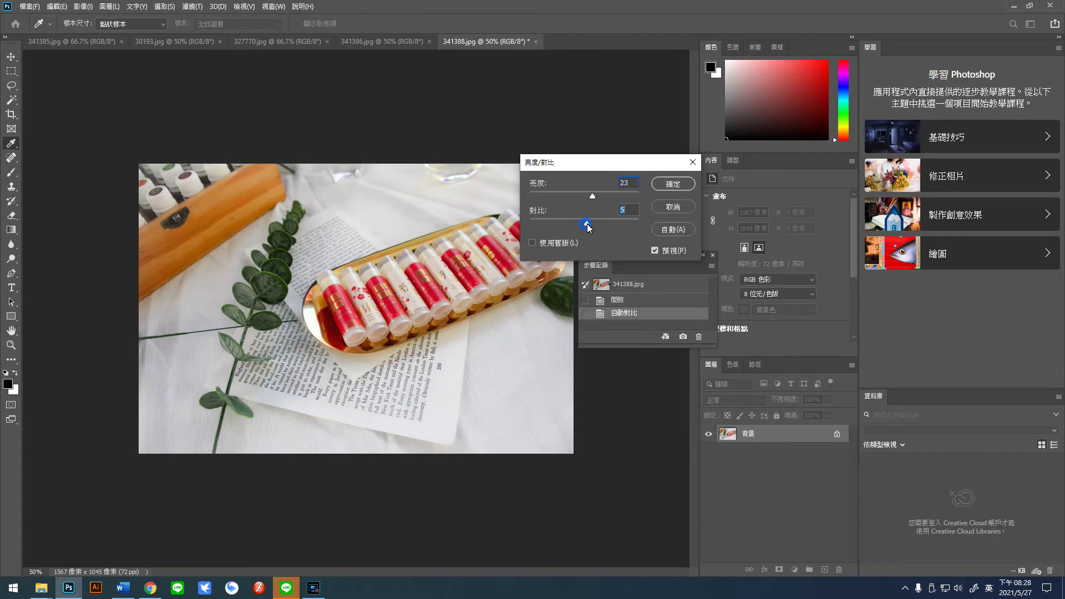
click(673, 184)
key(c)
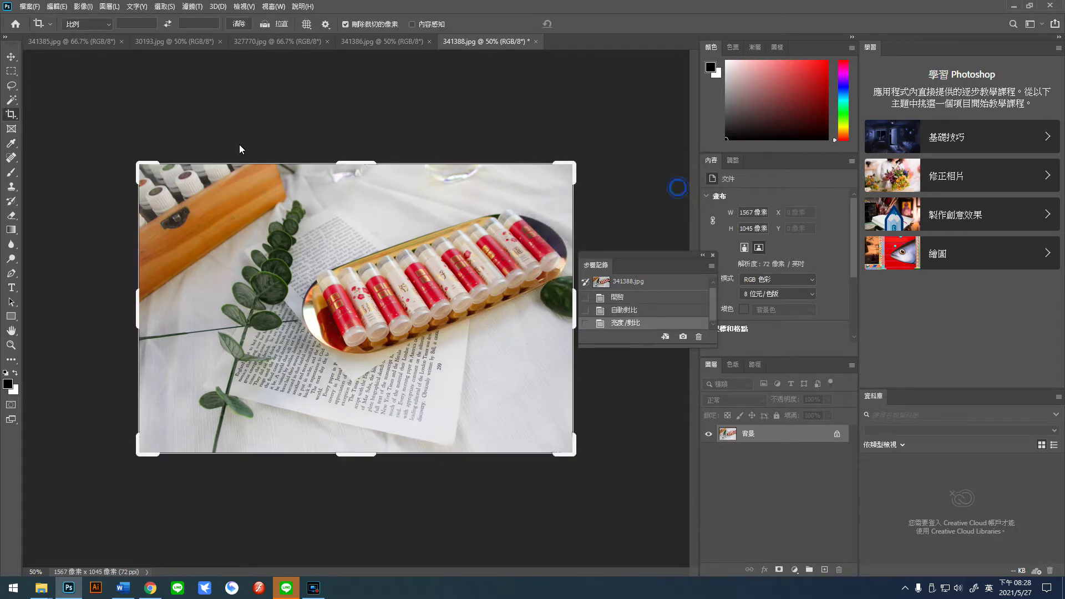
Adjust the lip balm photo's midtone Color Balance to cyan–red -15, magenta–green -27 and yellow–blue +4.
click(84, 6)
mouse_move(101, 35)
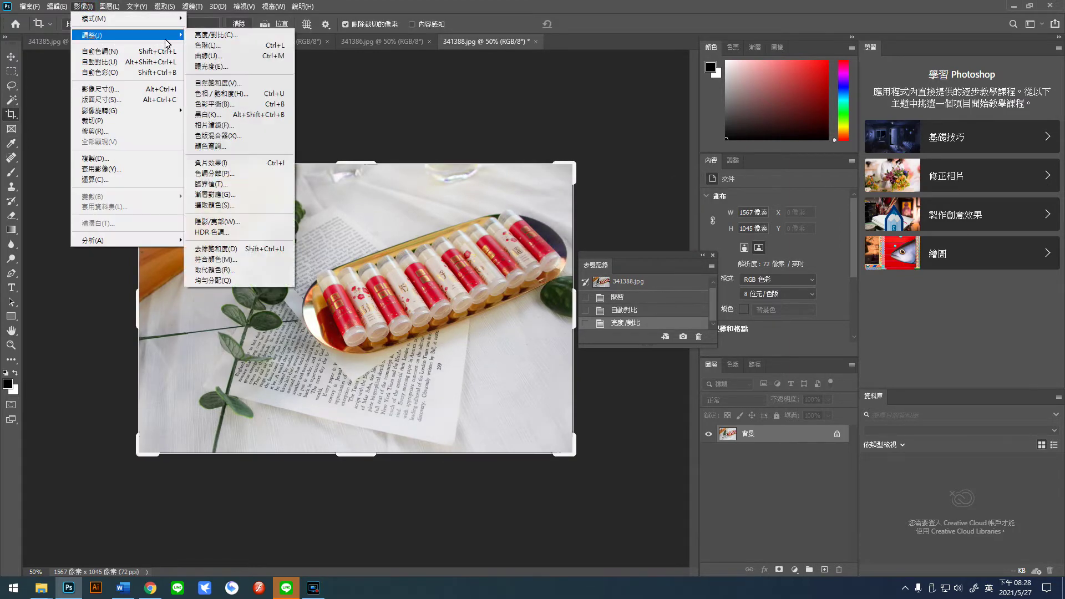
click(225, 104)
drag(600, 250, 640, 239)
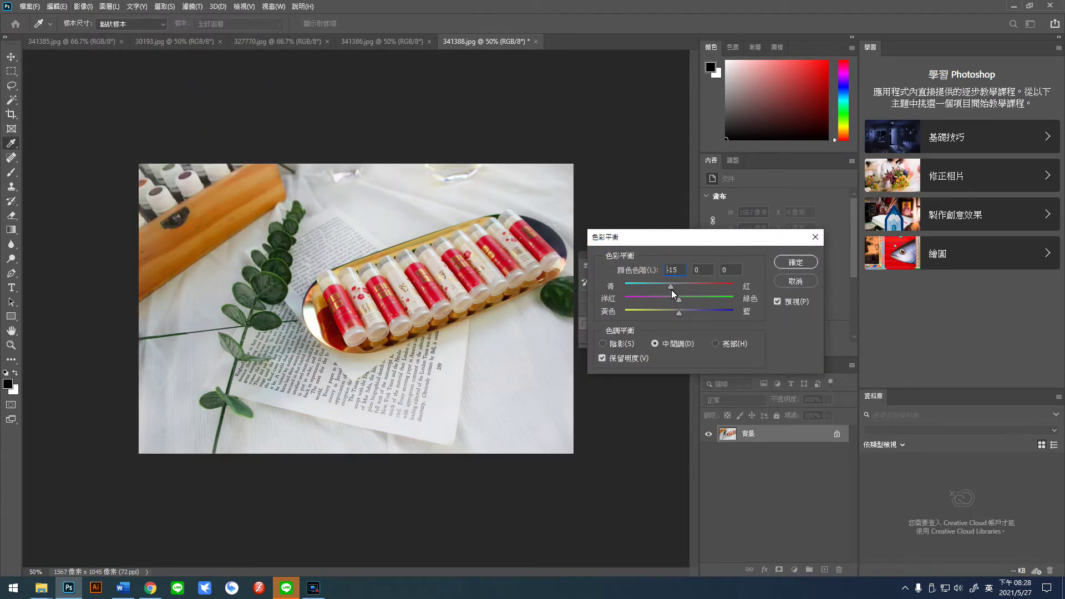
drag(679, 300, 668, 301)
drag(666, 300, 681, 317)
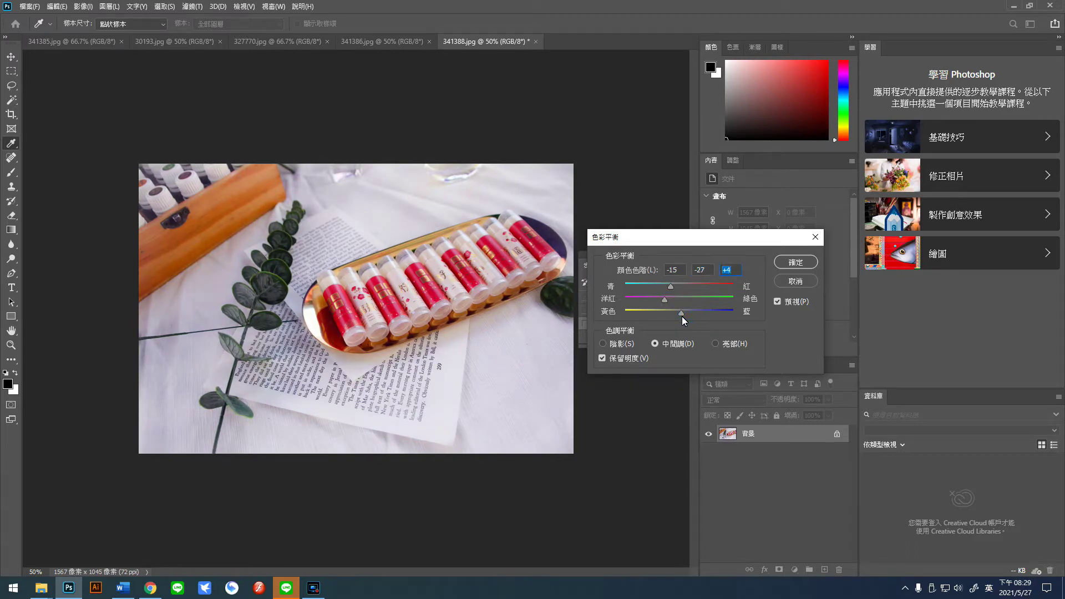
click(783, 266)
key(c)
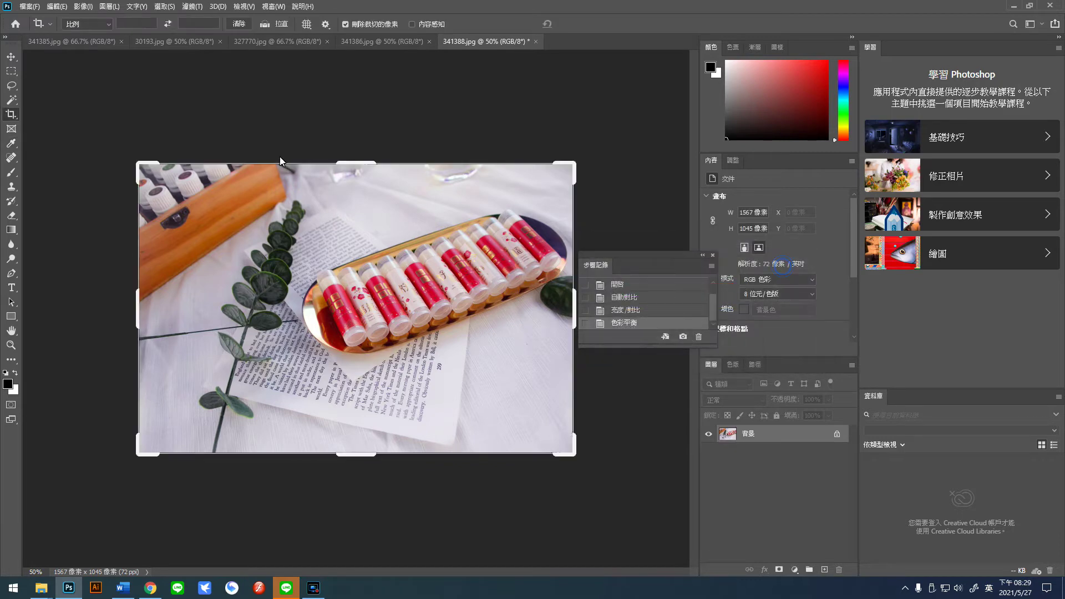
Brighten the lip balm photo further by a brightness of 18 with the Brightness/Contrast adjustment.
click(83, 7)
mouse_move(89, 36)
click(211, 35)
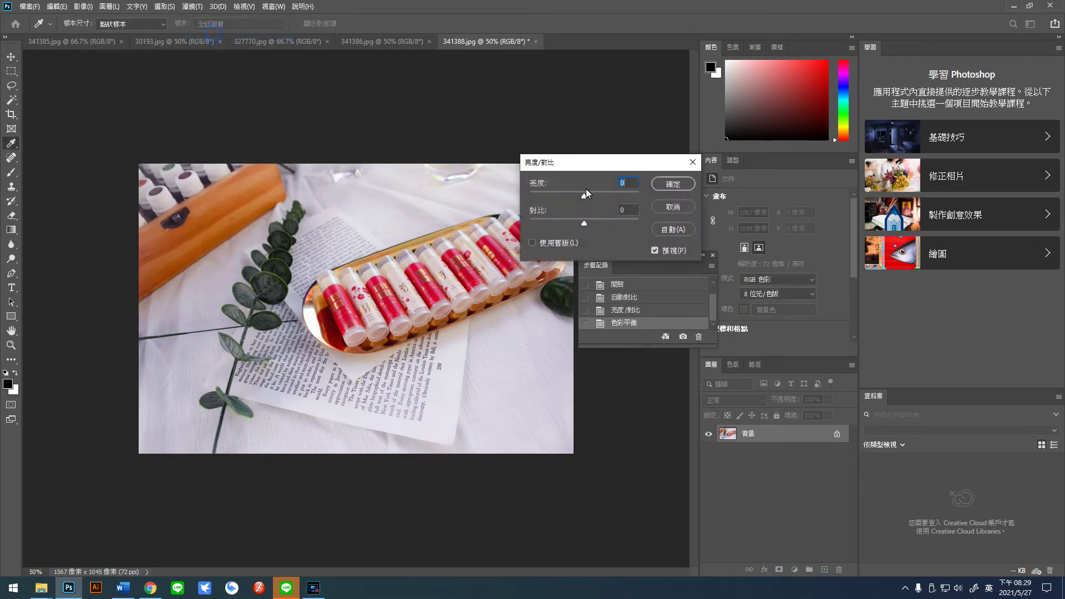
drag(584, 195, 591, 197)
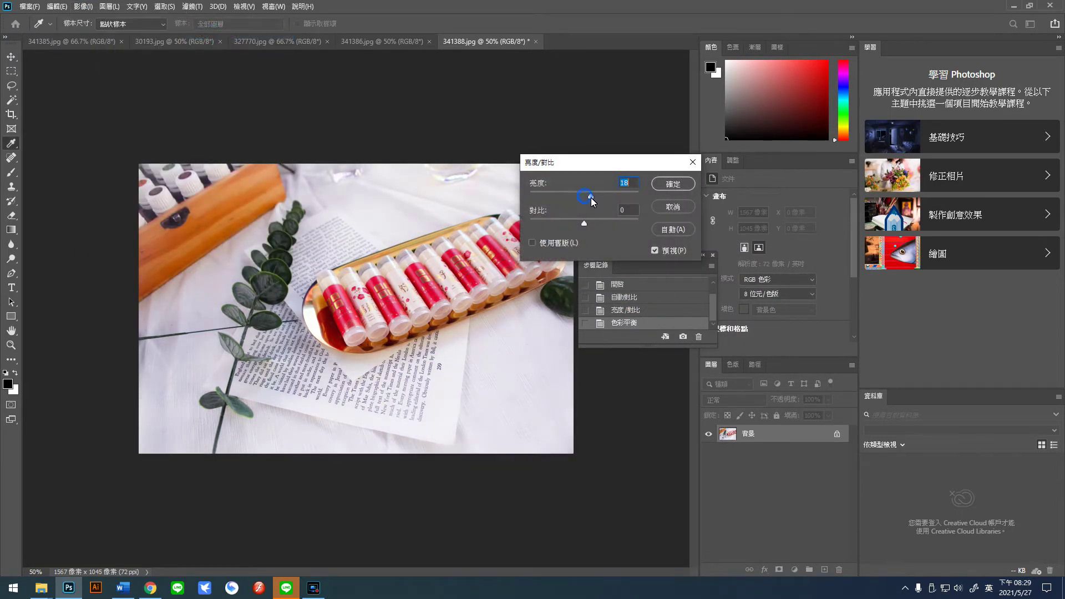
click(673, 184)
Sharpen the lip balm photo with the Smart Sharpen filter at its preset settings.
click(194, 6)
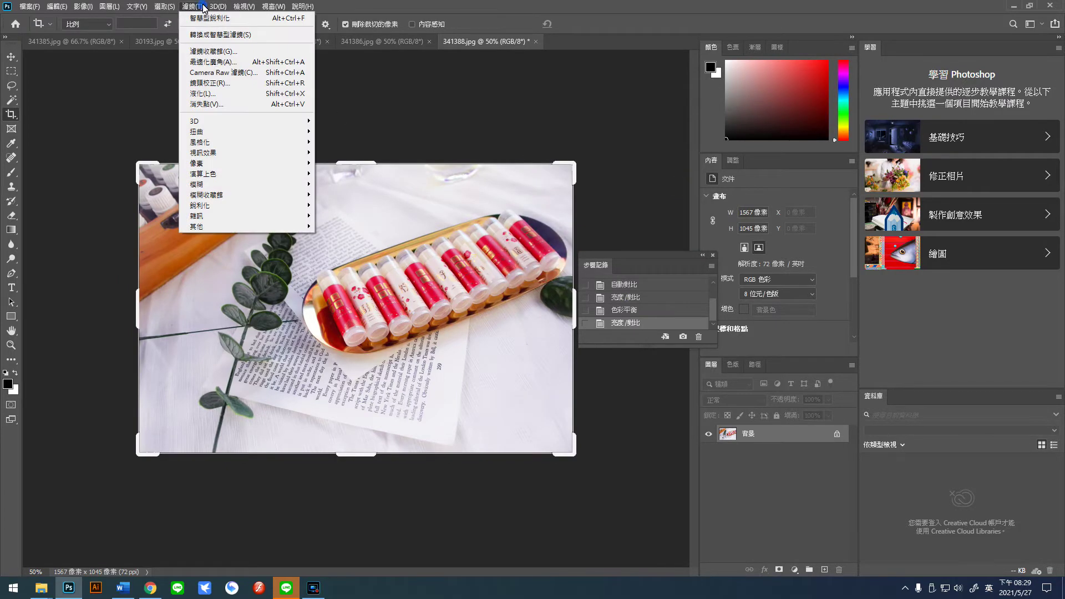
mouse_move(213, 205)
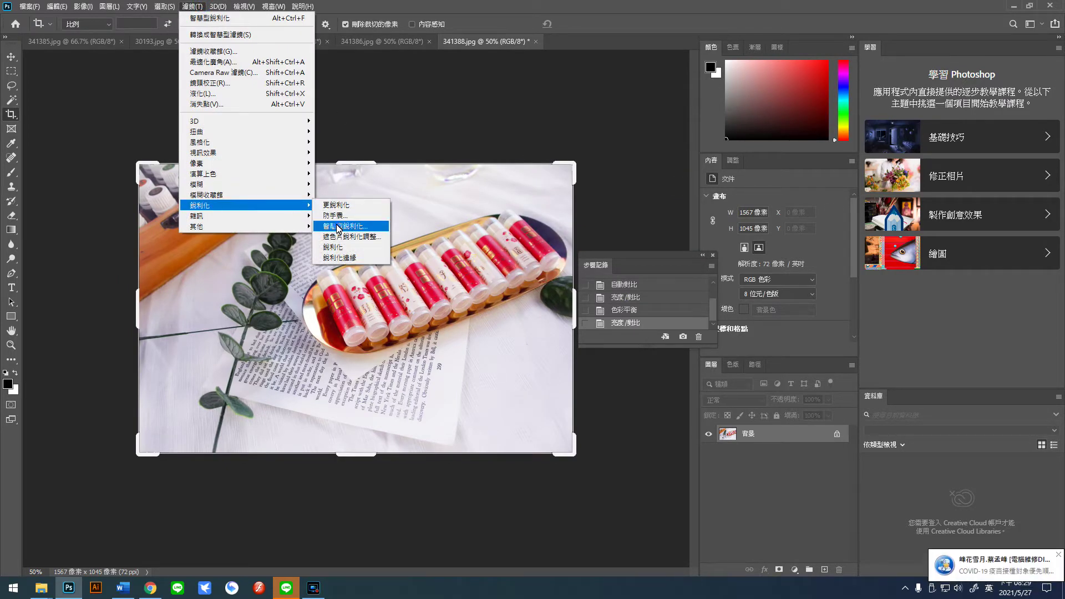
click(336, 226)
click(704, 141)
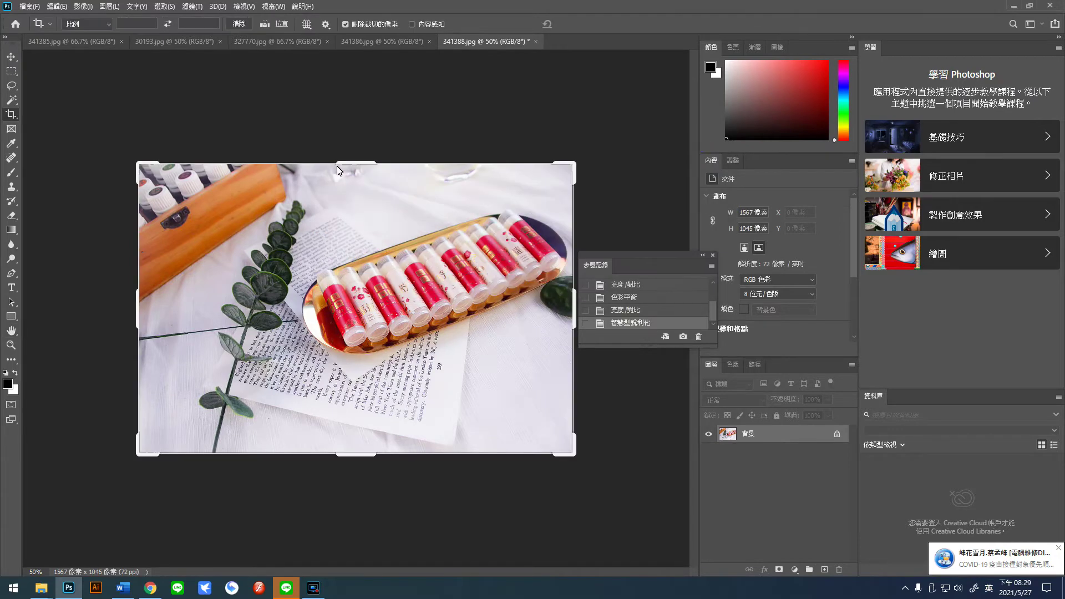
Save 341388.jpg as a JPEG with quality 12 and close it.
key(ctrl+s)
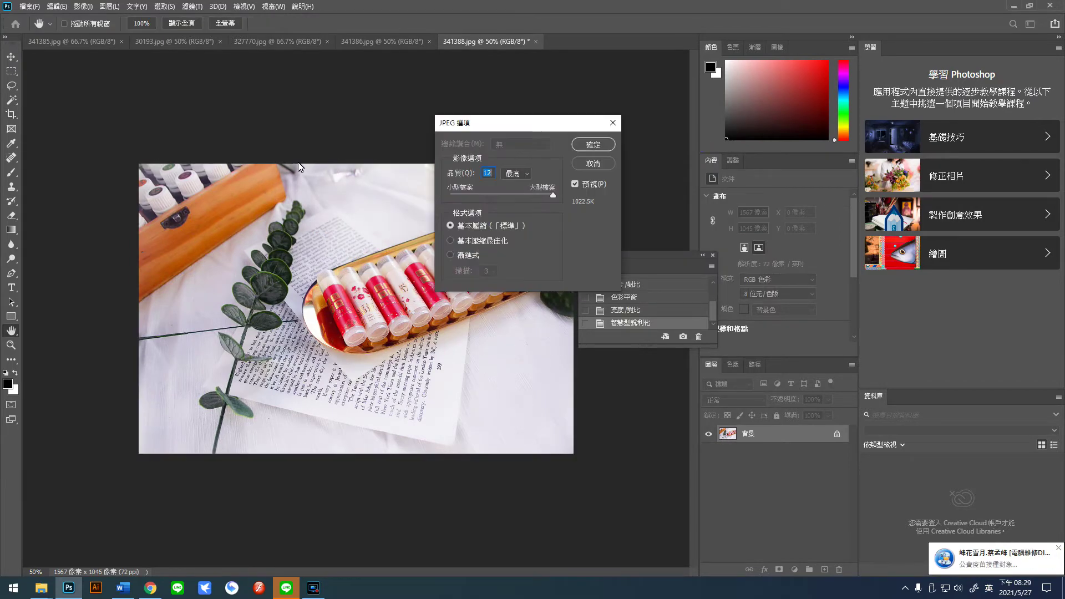
click(592, 144)
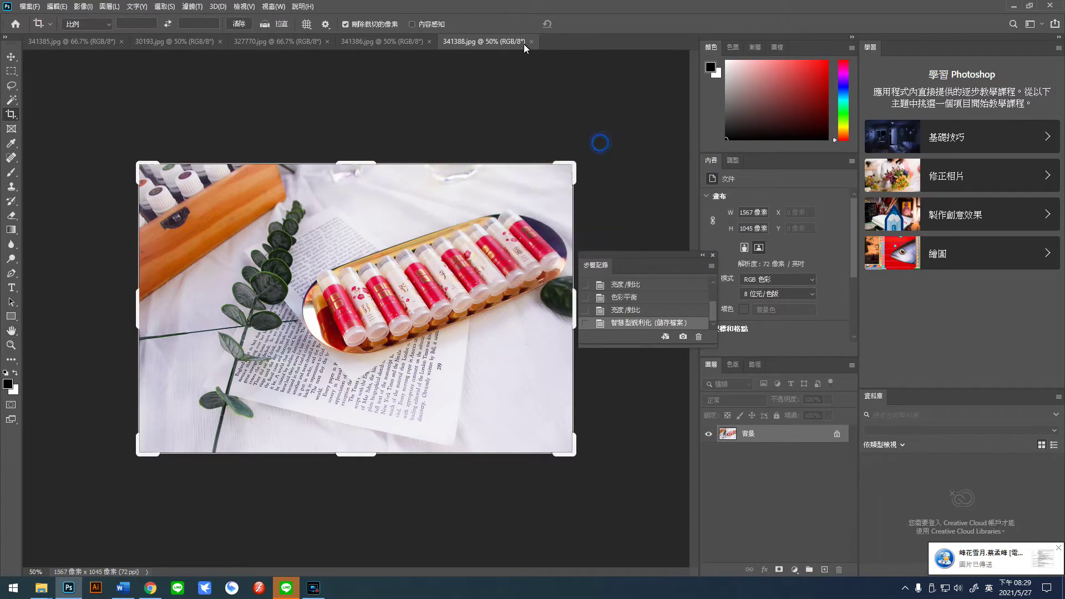
click(530, 43)
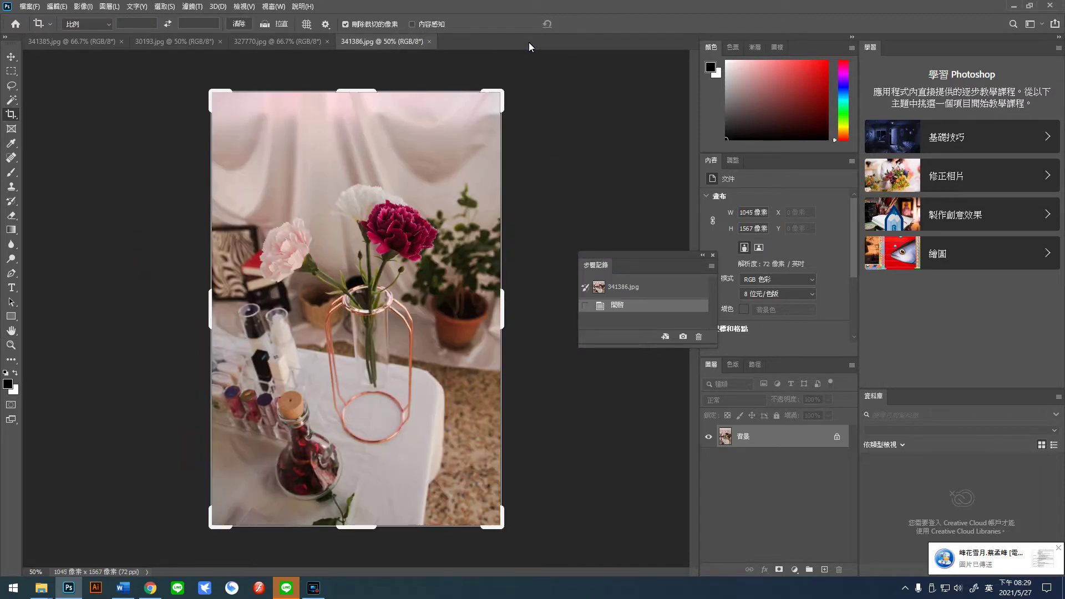
Close the unedited photos 341386.jpg, 327770.jpg and 30193.jpg.
click(428, 41)
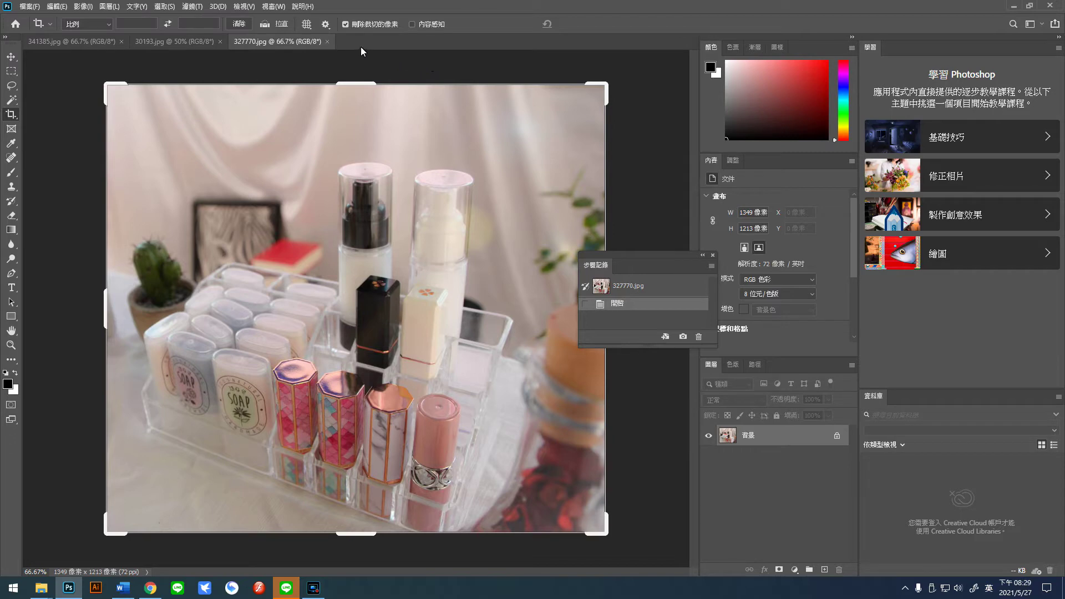
click(328, 41)
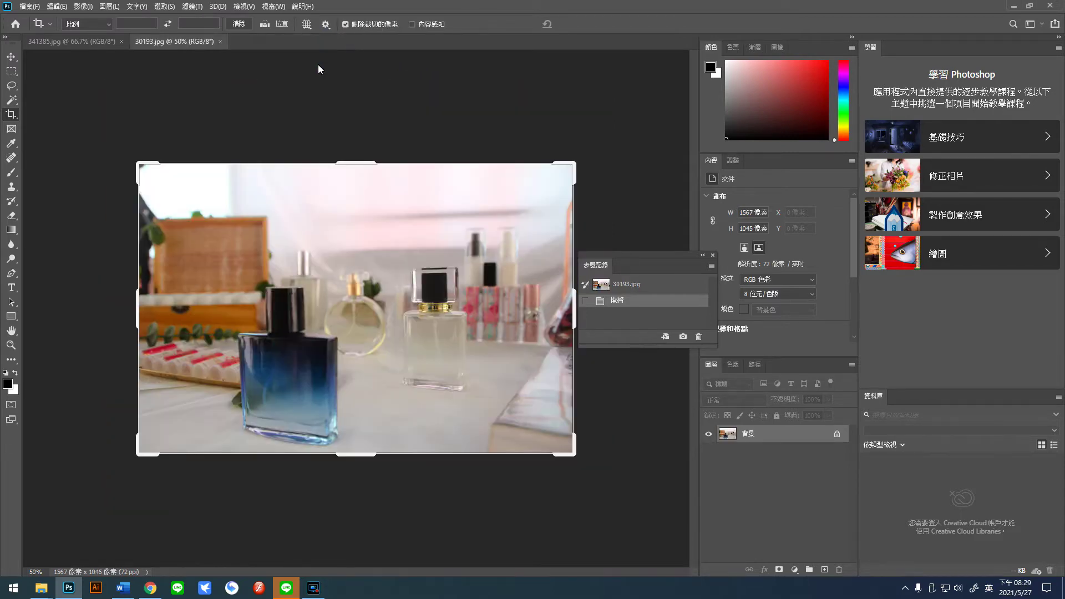
click(219, 41)
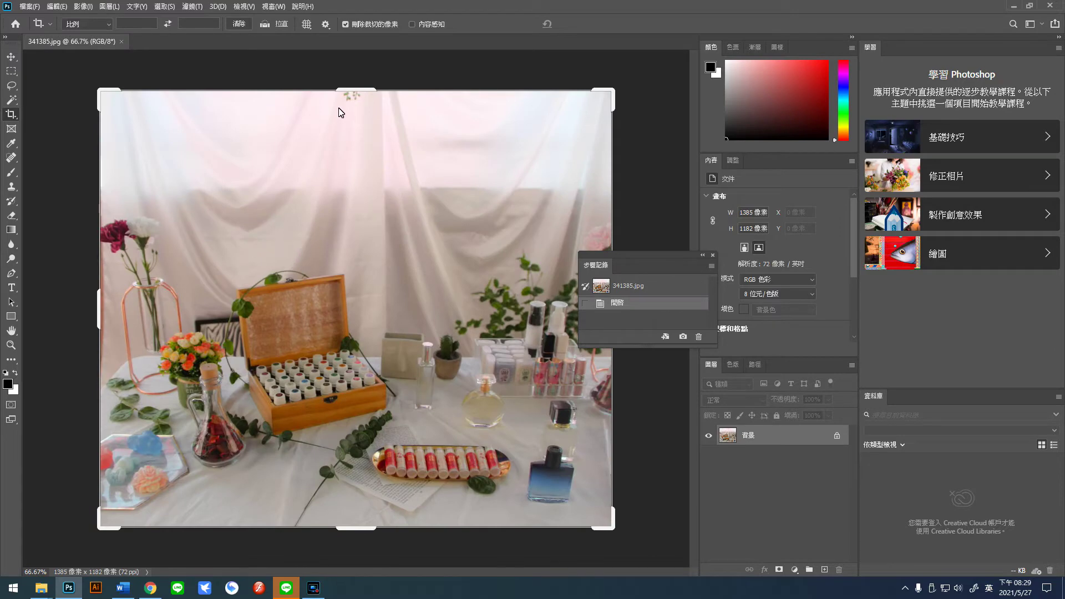
Crop the upper and lower edges of the product table photo 341385.jpg to 1385 × 840 pixels and apply Auto Contrast.
drag(357, 93, 369, 148)
drag(367, 474, 368, 464)
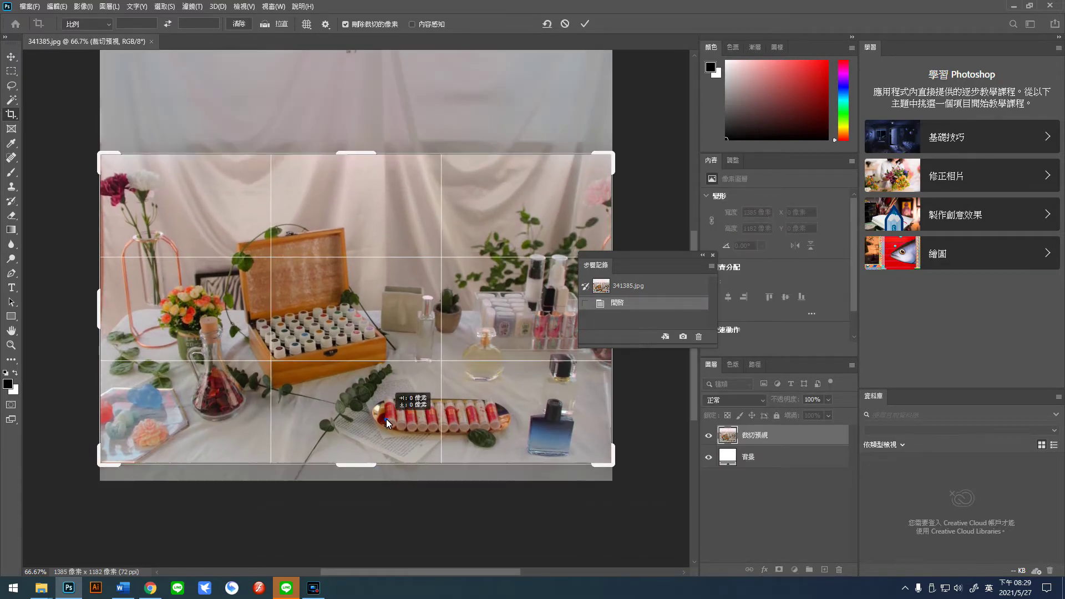
key(Return)
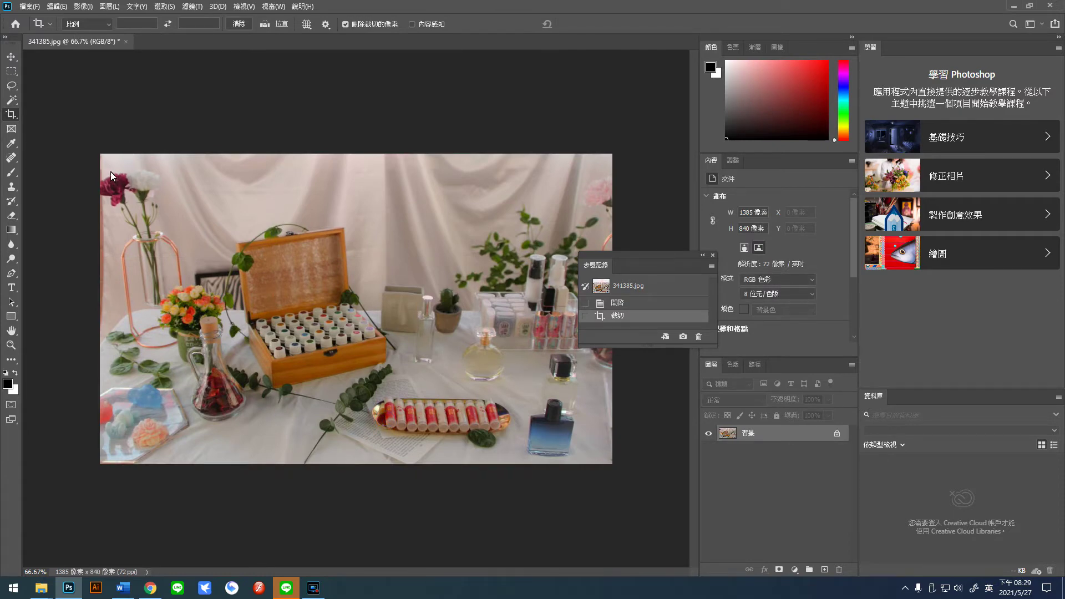
click(83, 6)
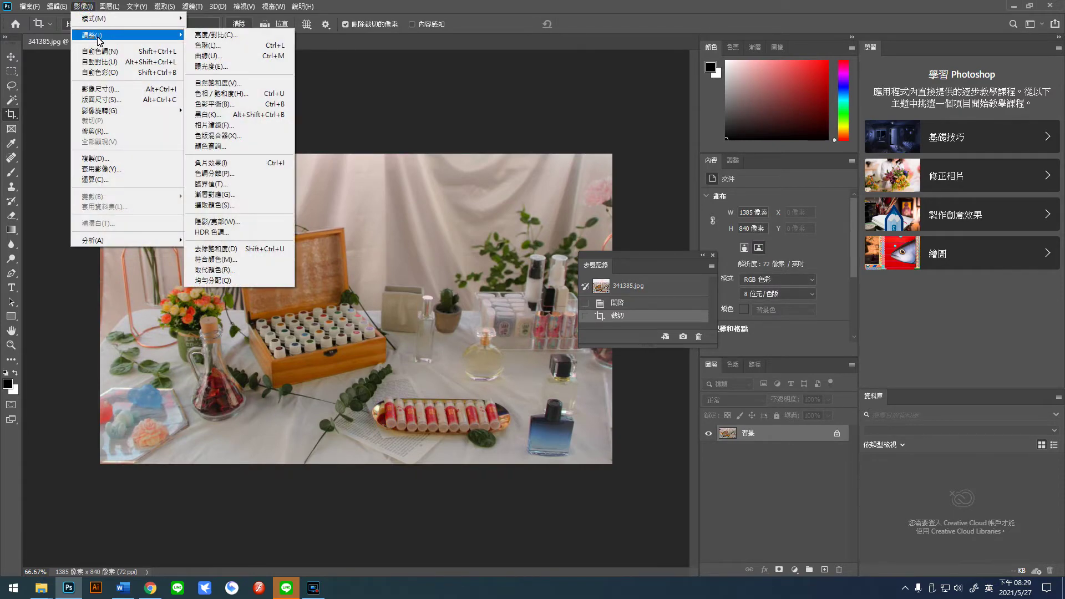
click(99, 61)
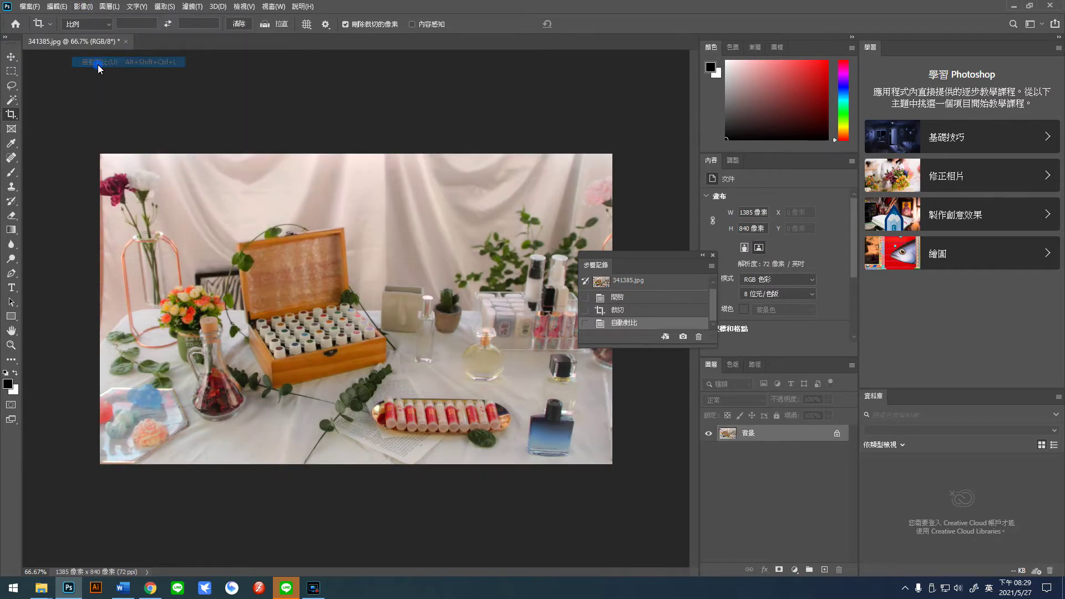
Set the product table photo's brightness to 43 and contrast to 4, moving the dialog and History panel off the image.
click(83, 7)
mouse_move(91, 35)
click(208, 35)
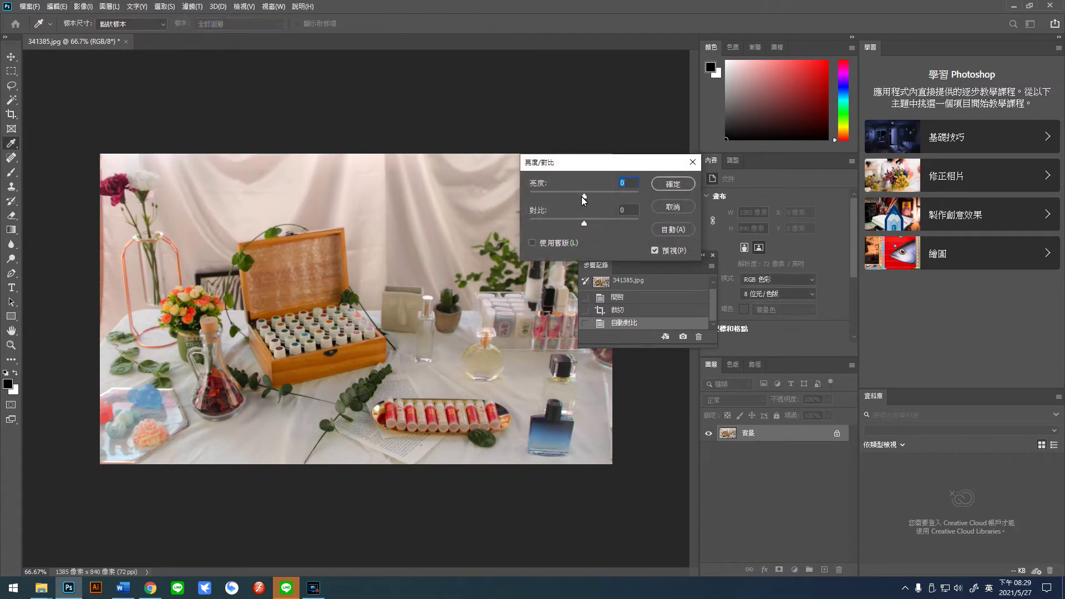
drag(585, 197, 600, 198)
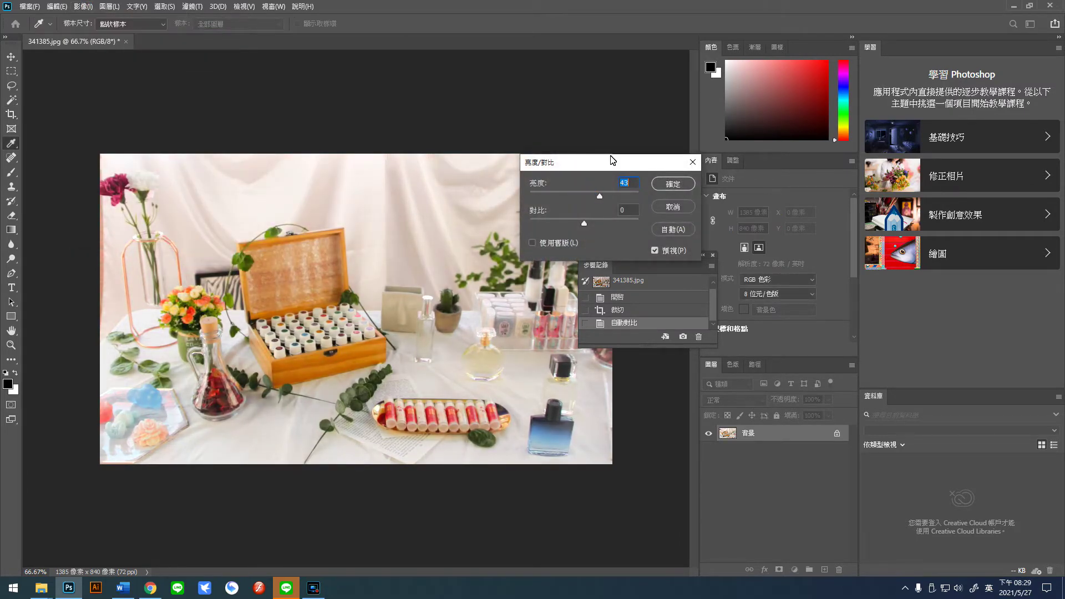
drag(613, 159, 665, 148)
drag(647, 258, 693, 290)
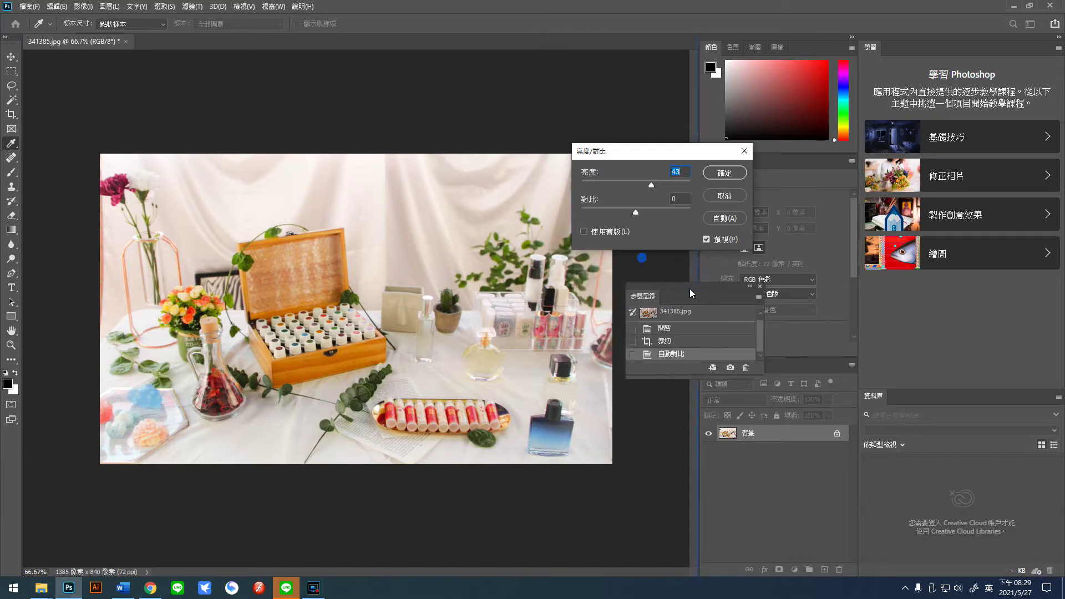
click(635, 212)
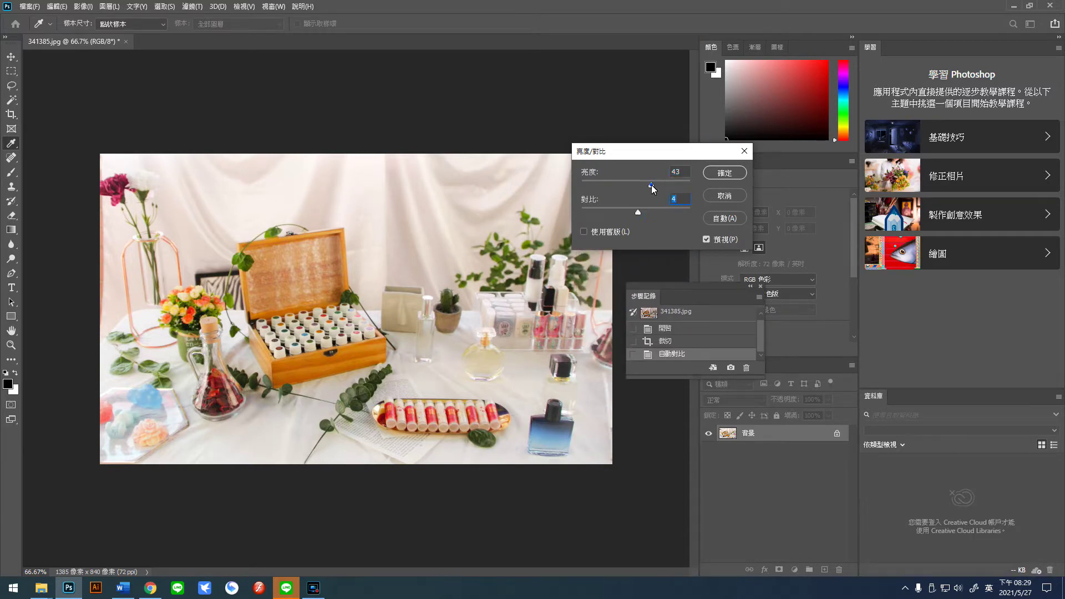
click(725, 172)
key(c)
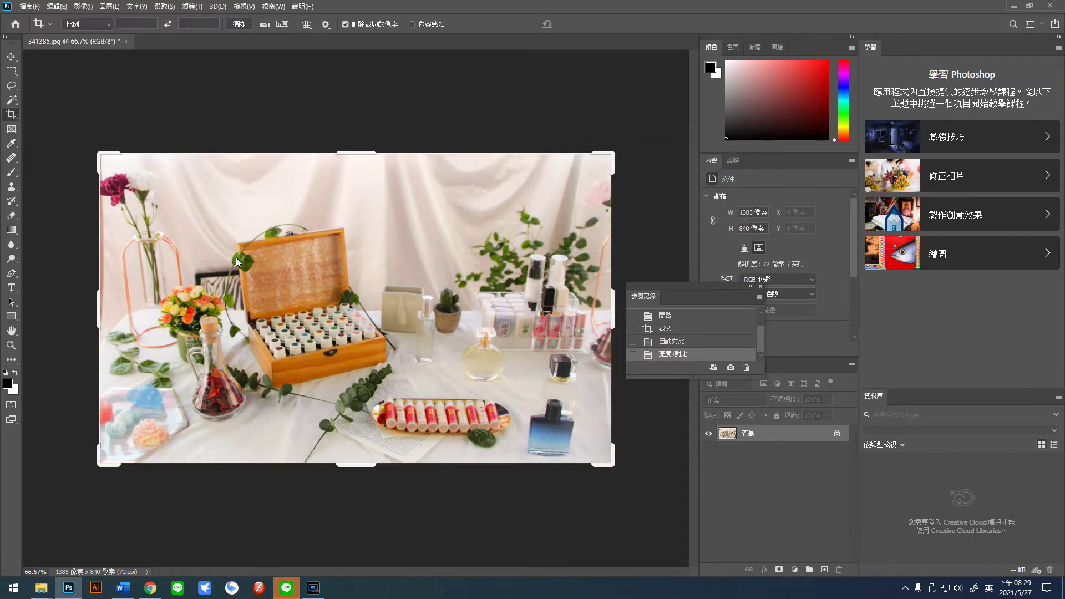
Crop both sides of the product table photo slightly to 1310 × 840 pixels.
drag(103, 312, 115, 312)
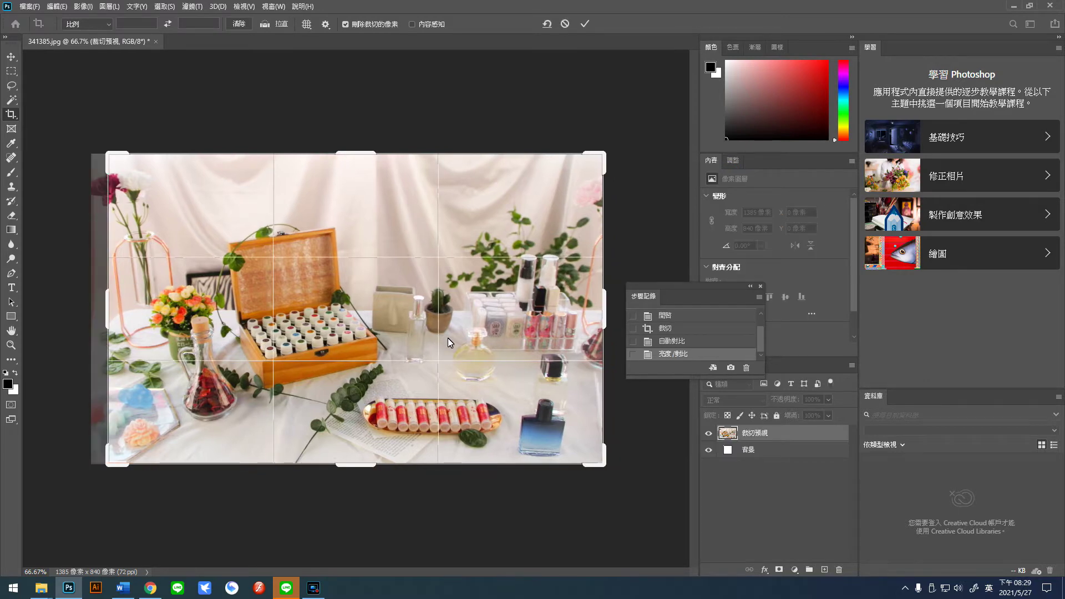
drag(608, 312, 598, 312)
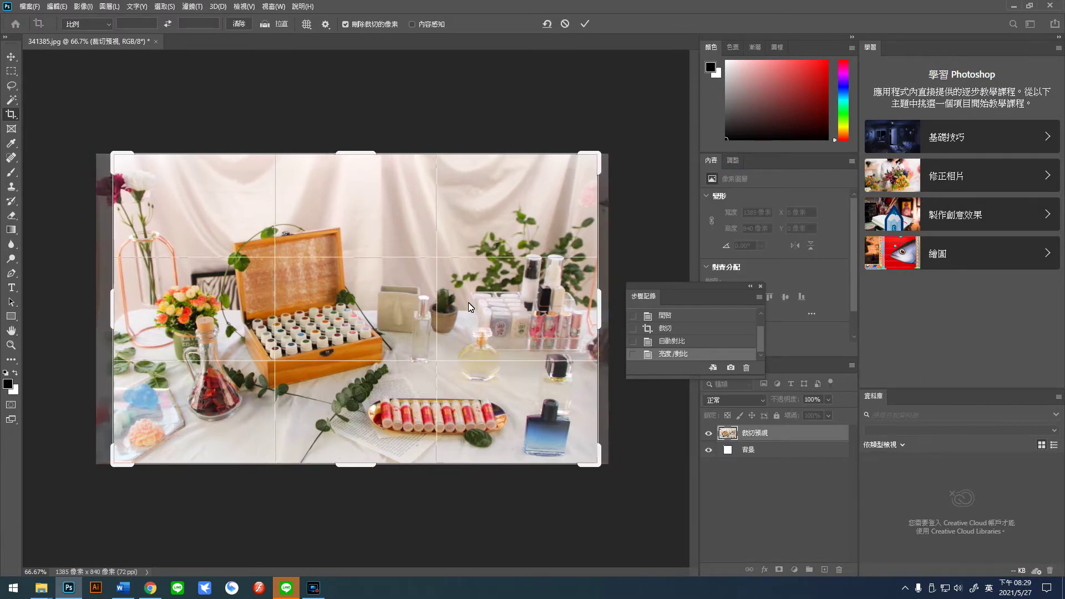
key(Return)
Brighten the cropped product table photo by a brightness of 9 with the Brightness/Contrast adjustment.
click(84, 7)
mouse_move(83, 34)
click(205, 34)
drag(635, 185, 640, 186)
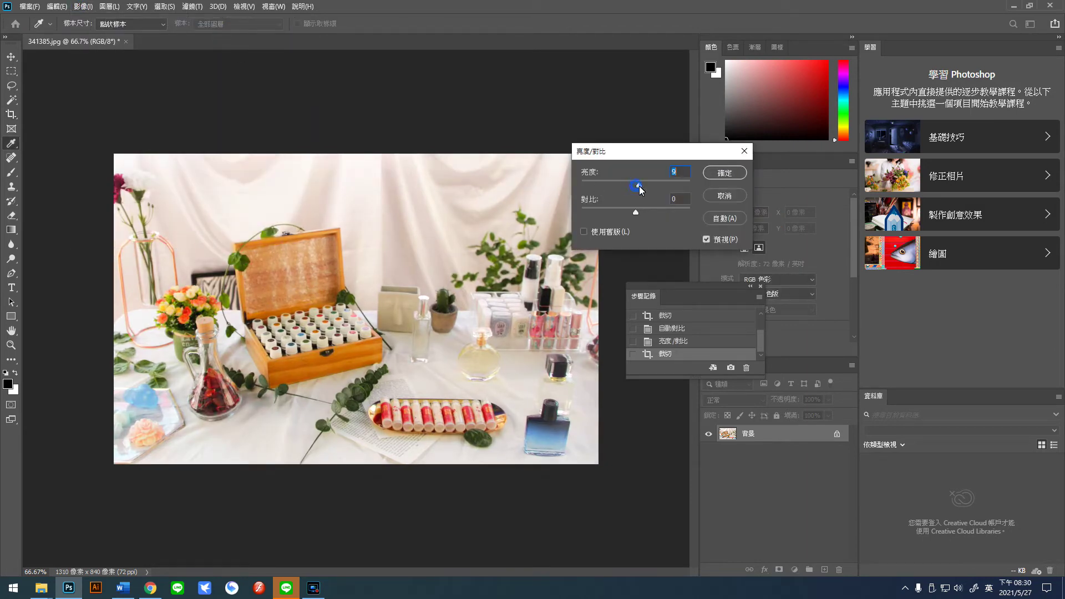
click(724, 172)
Apply Color Balance to the product table photo's midtones, shifting them +3 towards red and slightly towards blue.
click(84, 6)
mouse_move(94, 35)
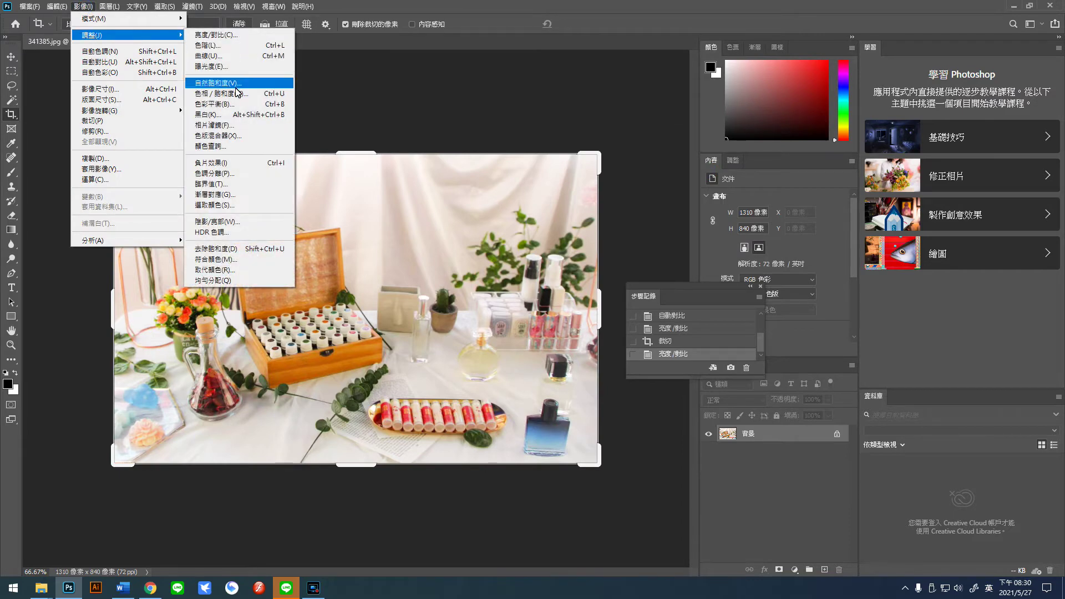
click(233, 102)
drag(679, 287, 676, 287)
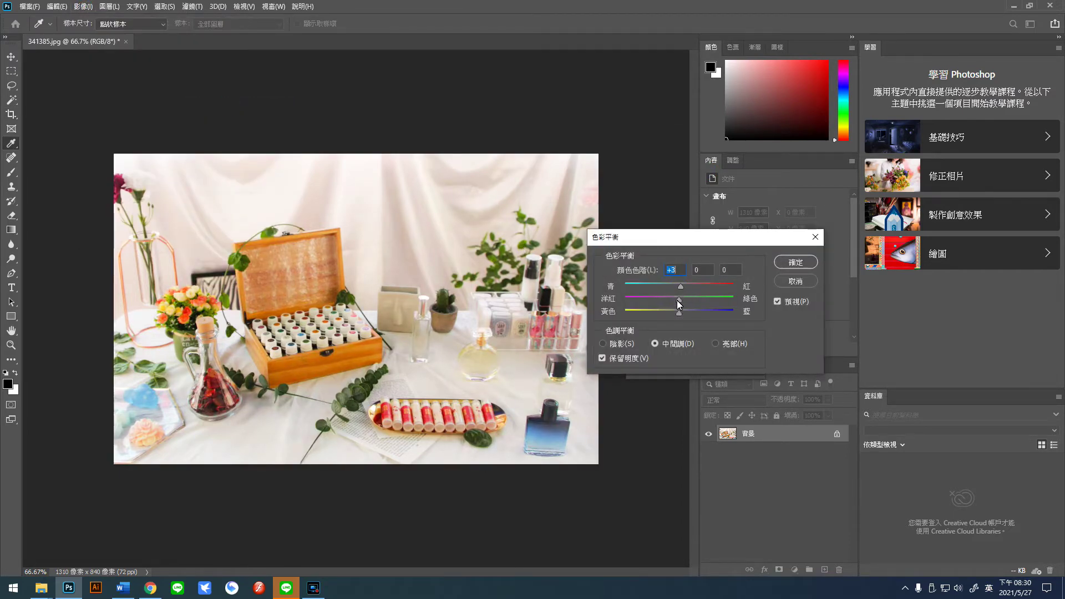
drag(675, 315, 690, 314)
click(796, 262)
key(c)
Sharpen the product table photo with the Smart Sharpen filter.
click(195, 8)
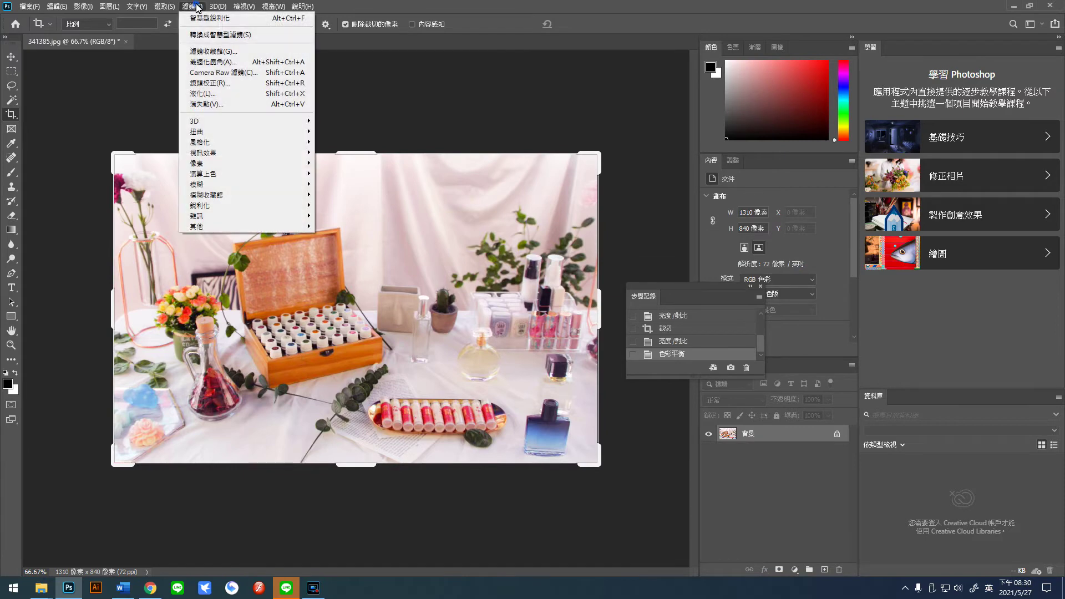
mouse_move(224, 208)
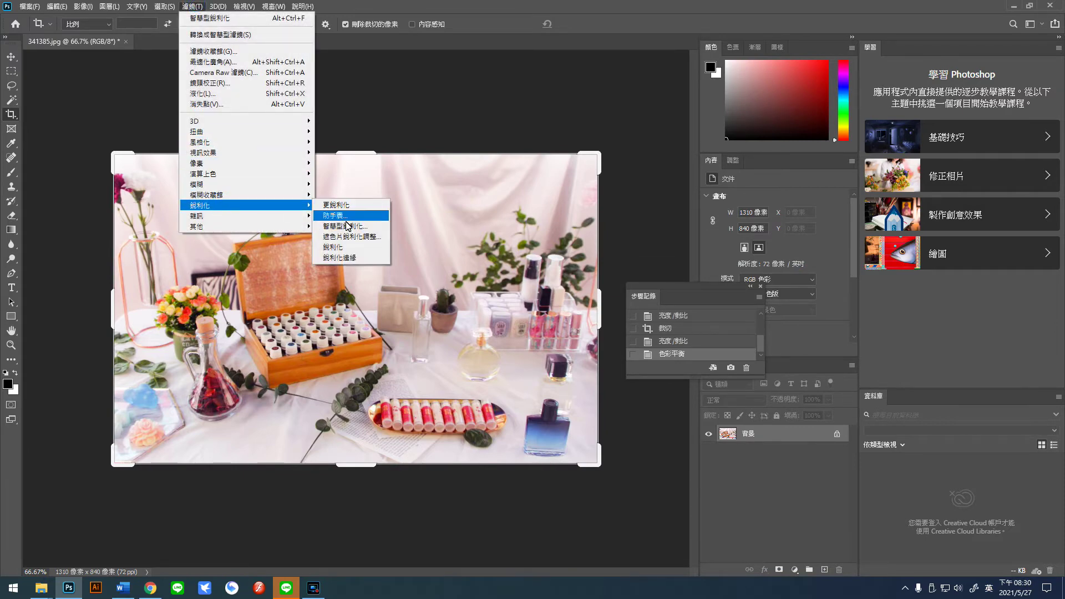
click(346, 225)
click(703, 141)
key(c)
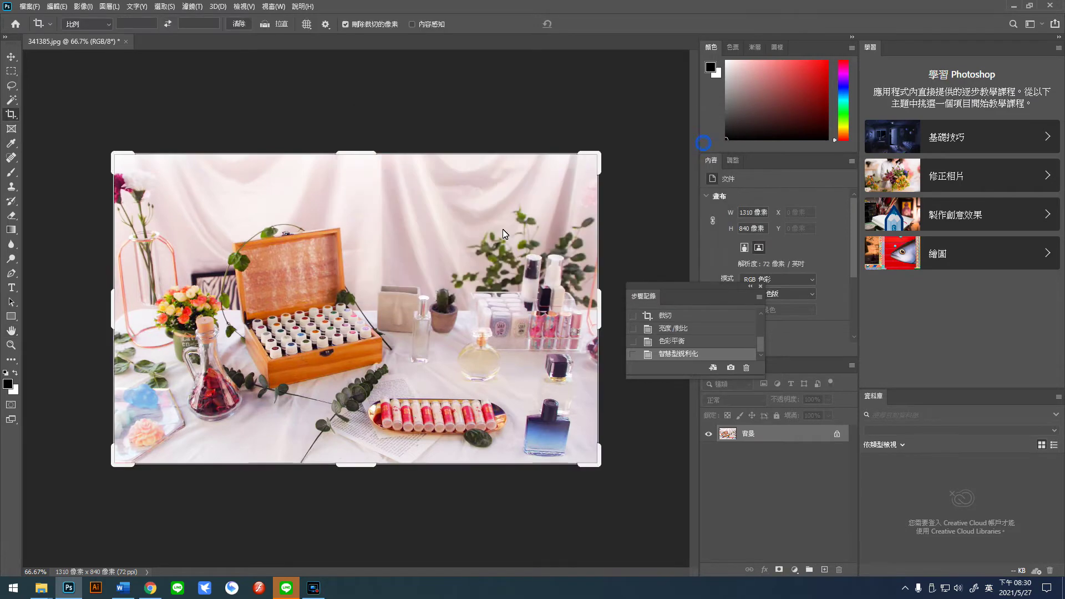
Save 341385.jpg as a baseline standard JPEG at maximum quality 12 and close it.
key(ctrl+s)
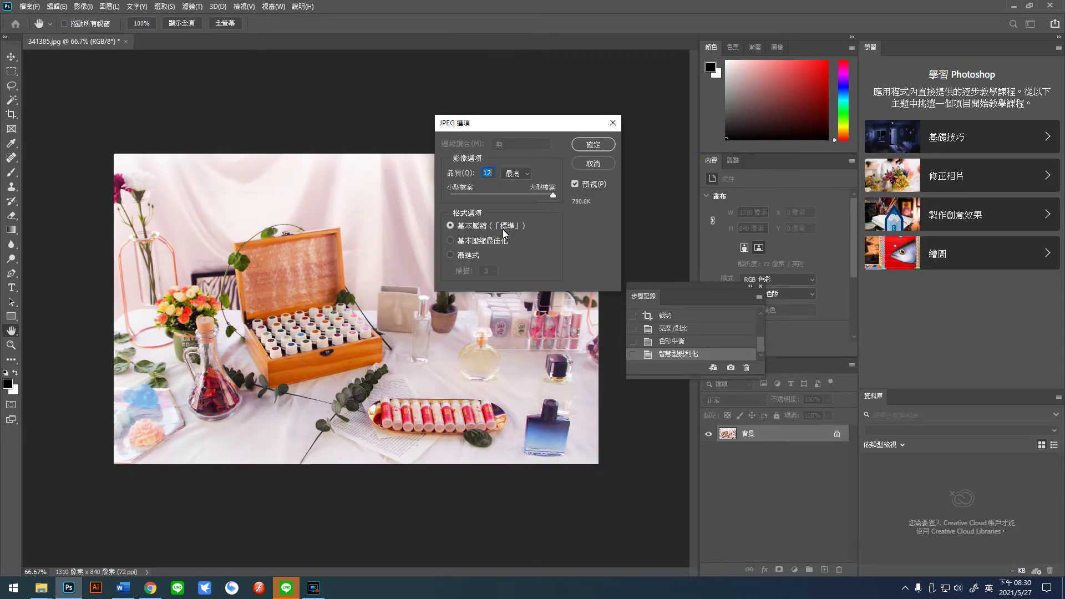
click(592, 146)
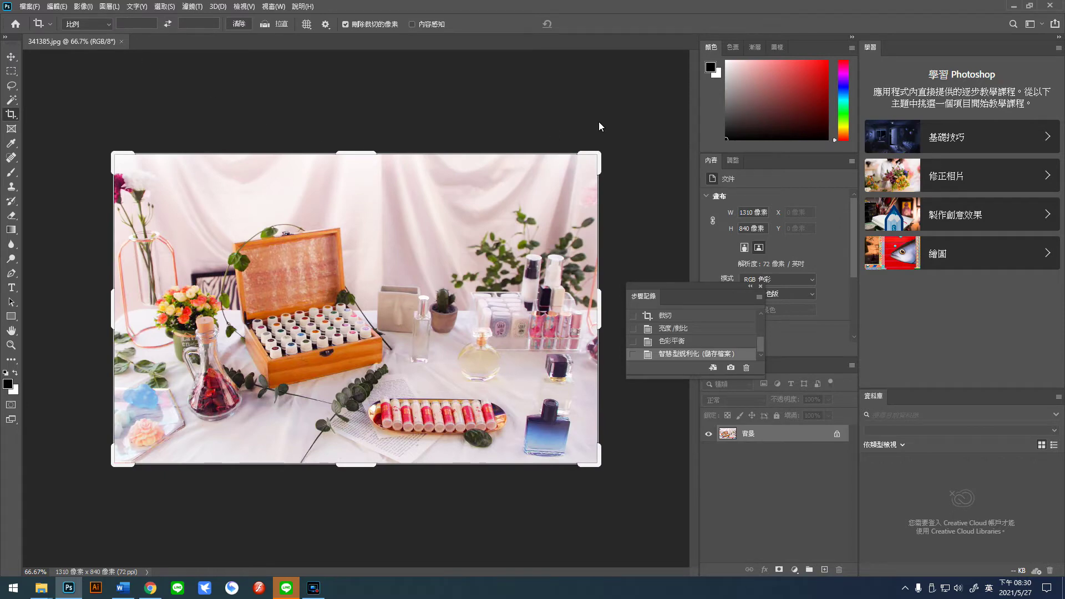
click(121, 41)
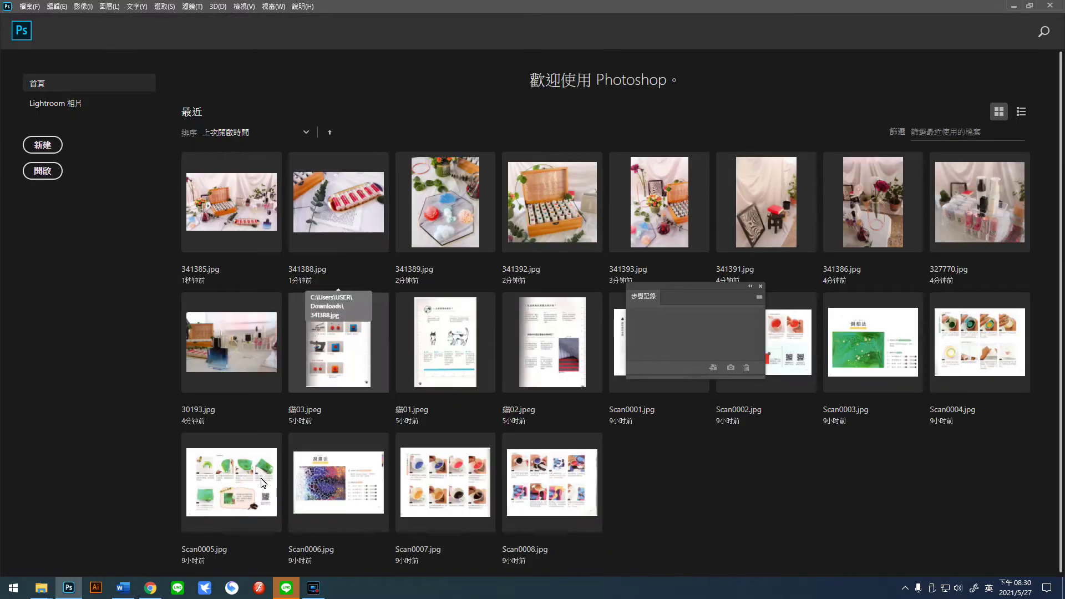
Open 341385 from the Downloads folder in the photo viewer and review the retouched product photos through 341386.jpg.
click(41, 588)
click(61, 532)
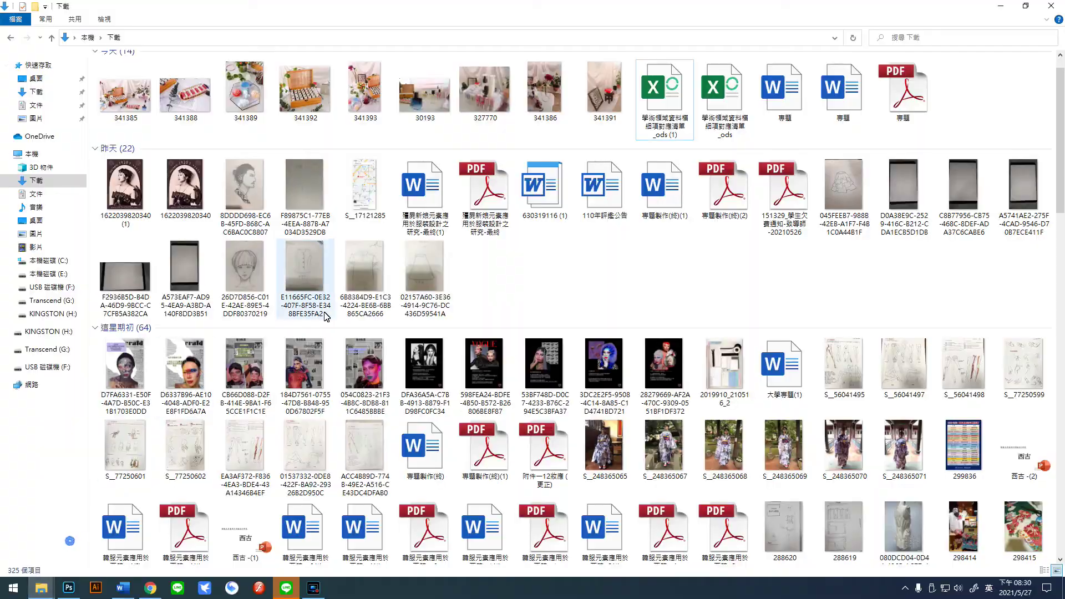
double_click(125, 90)
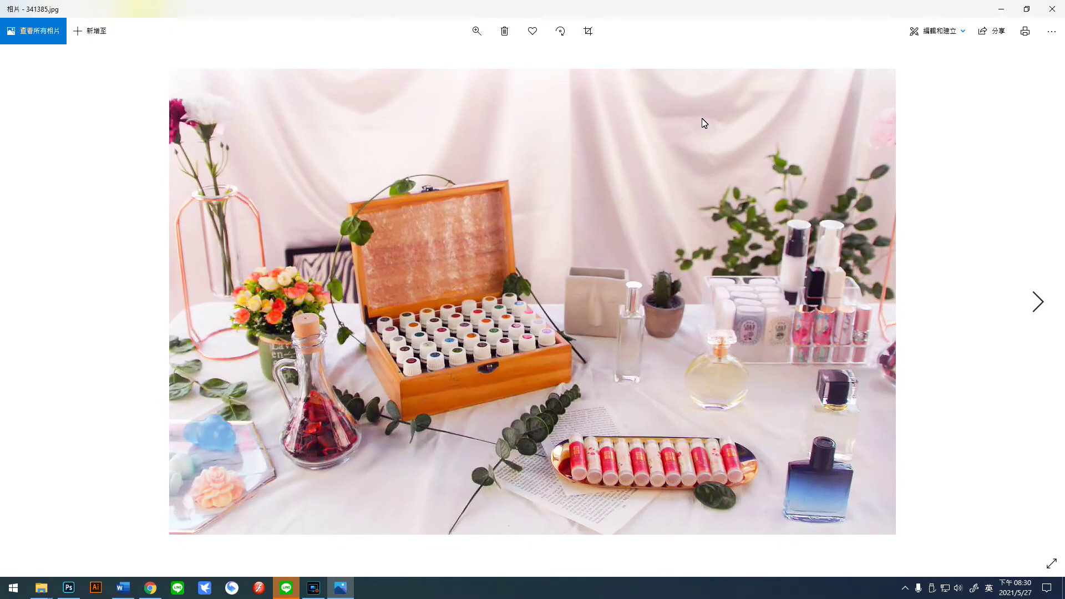
click(1038, 302)
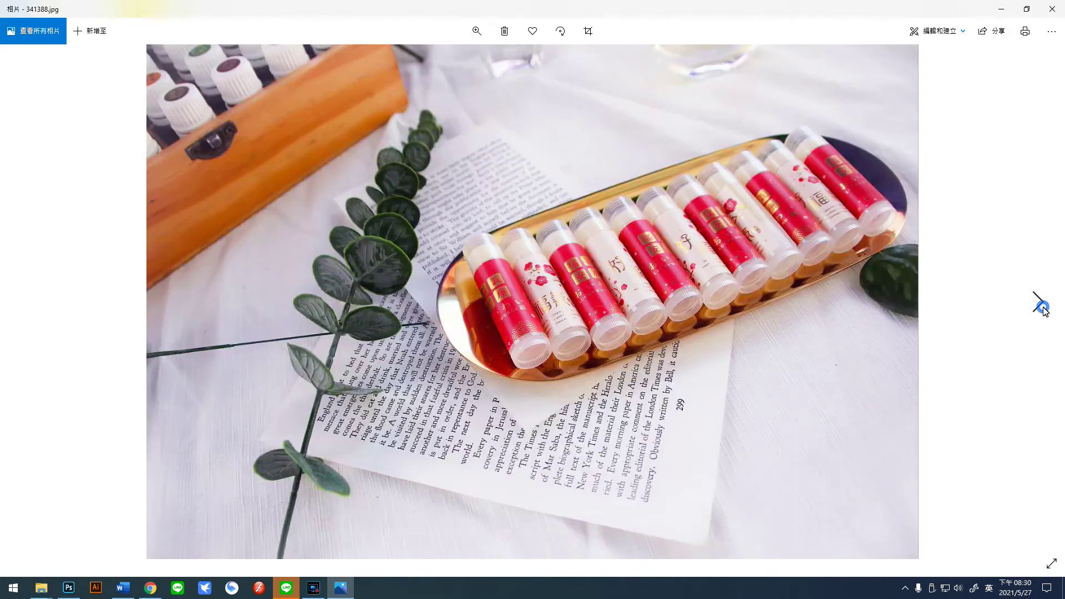
click(1043, 307)
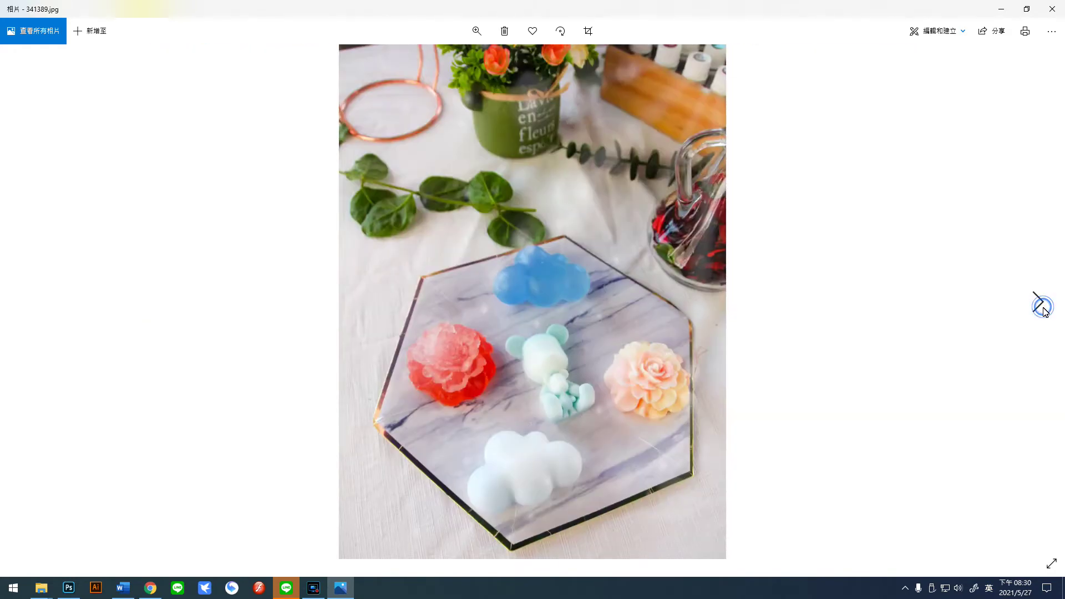
click(1042, 307)
click(1042, 306)
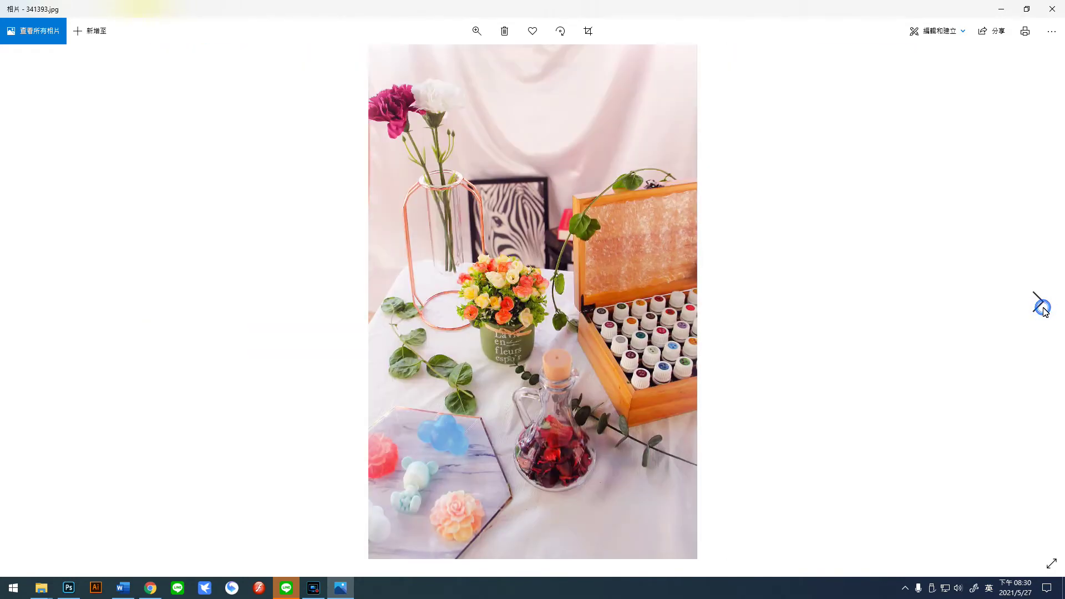
click(1042, 307)
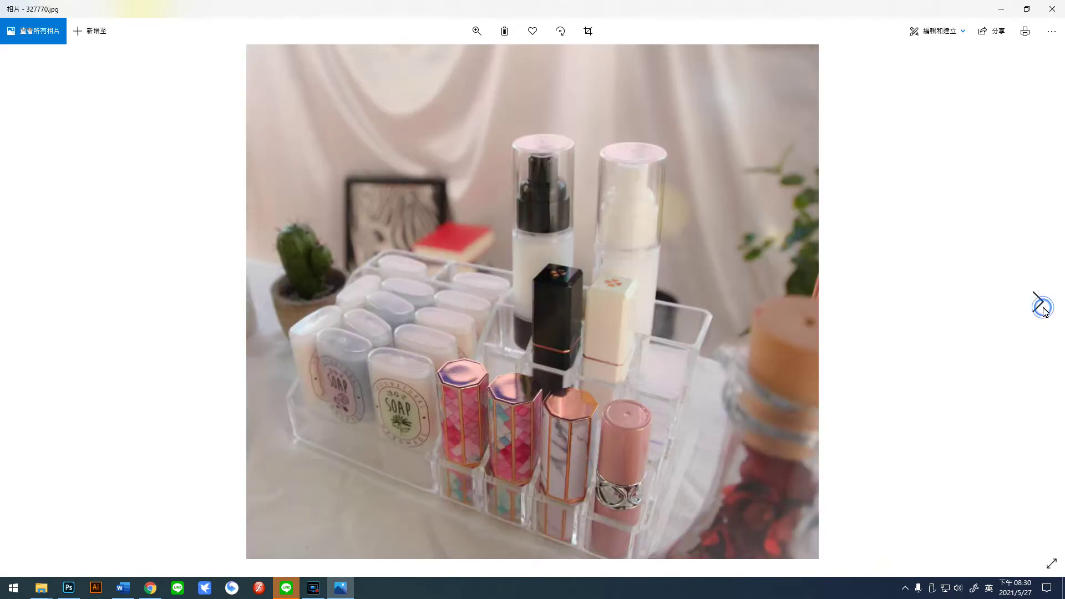
click(1042, 306)
click(1042, 306)
click(1041, 308)
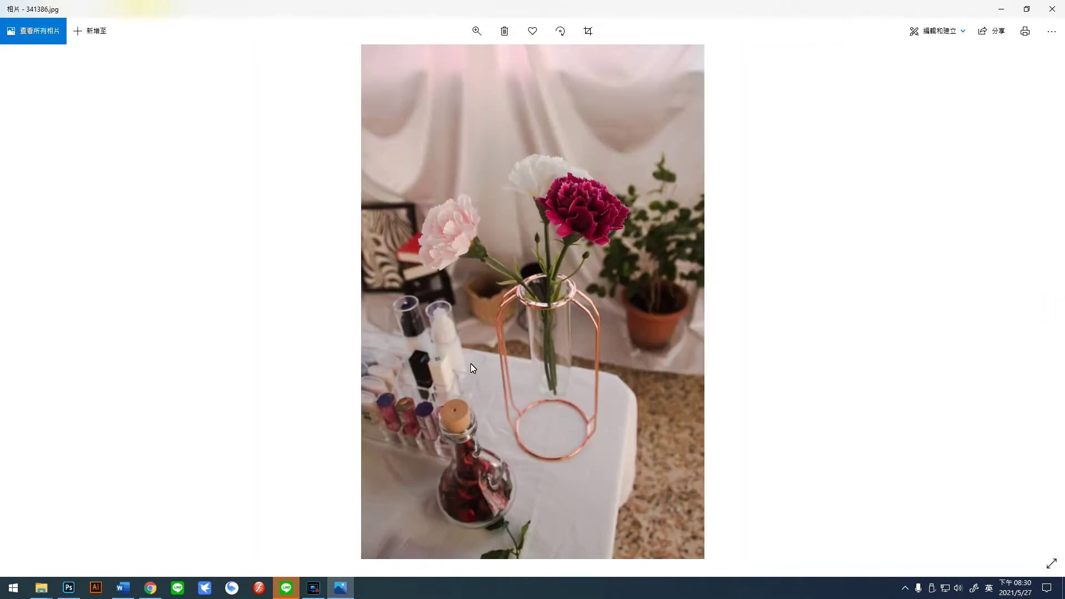
Switch to Macromedia Flash Professional 8 and create a Flash document measuring 21 × 29.7 cm, with centimetres as ruler units.
click(257, 589)
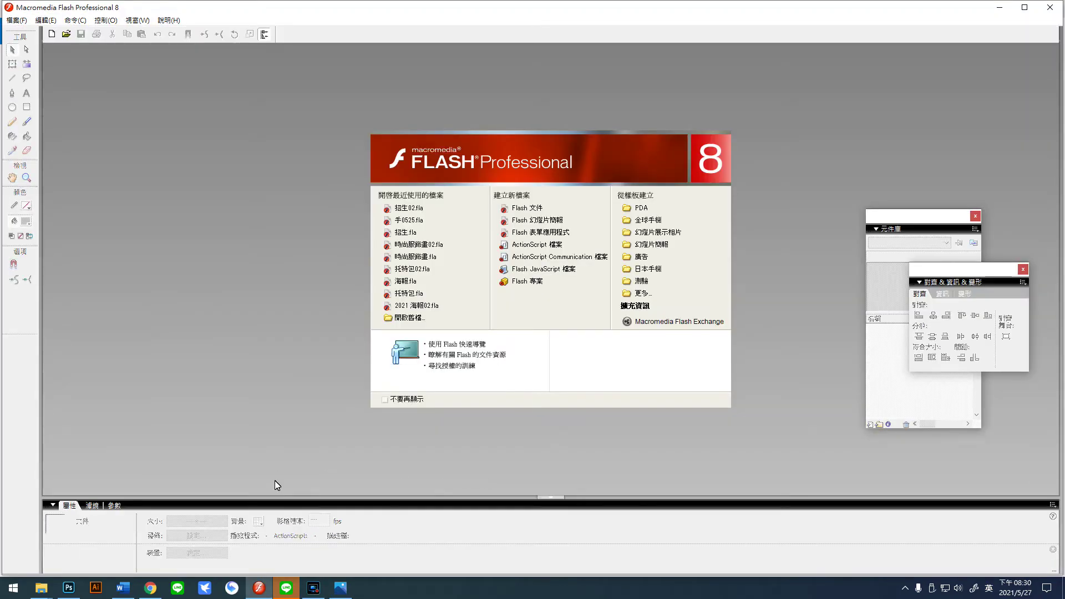
click(523, 210)
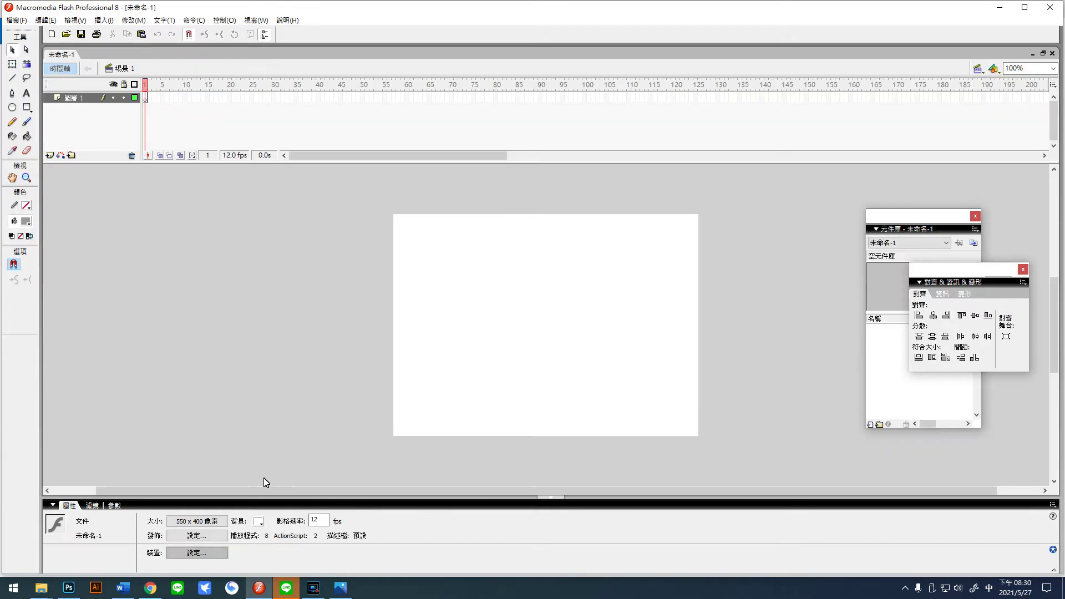
click(192, 523)
click(527, 344)
click(519, 375)
drag(506, 280, 486, 284)
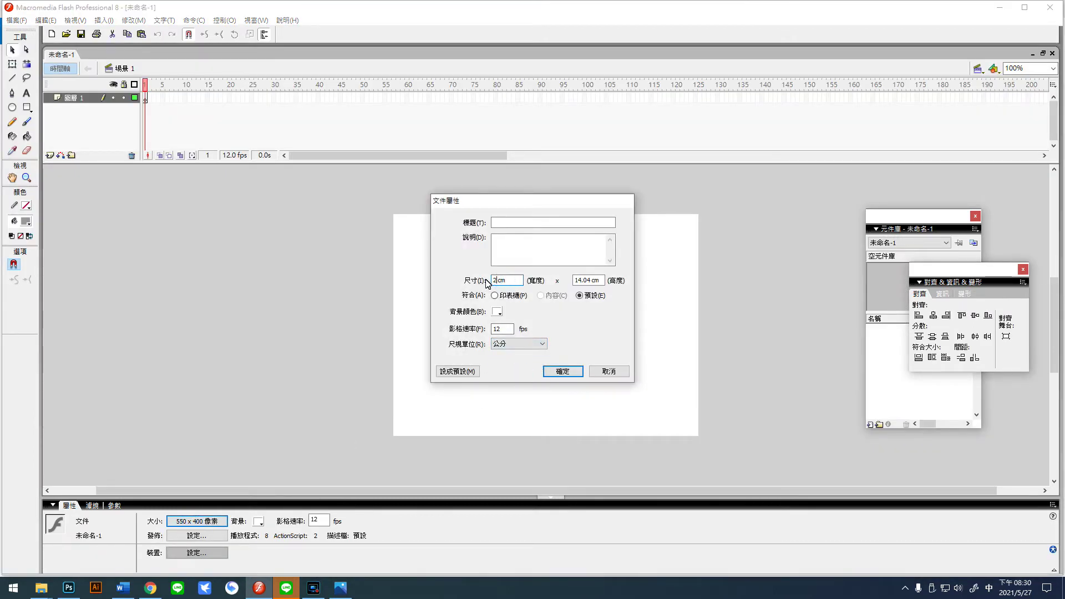
text(21)
drag(592, 281, 575, 281)
click(555, 371)
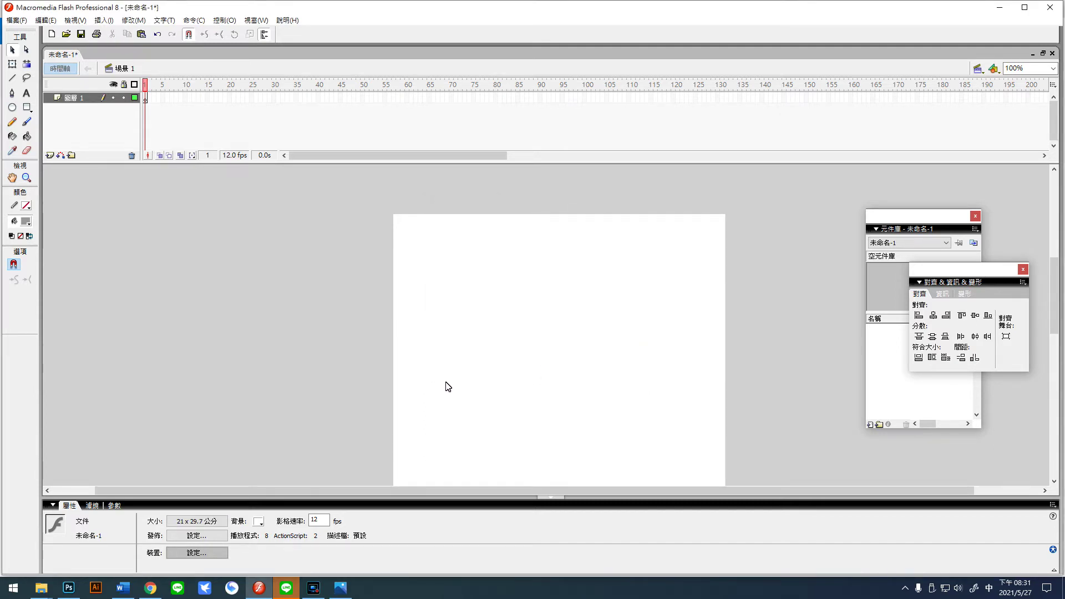
Show the rulers and place guides along all four edges of the stage.
key(ctrl+alt+shift+r)
drag(481, 173, 484, 228)
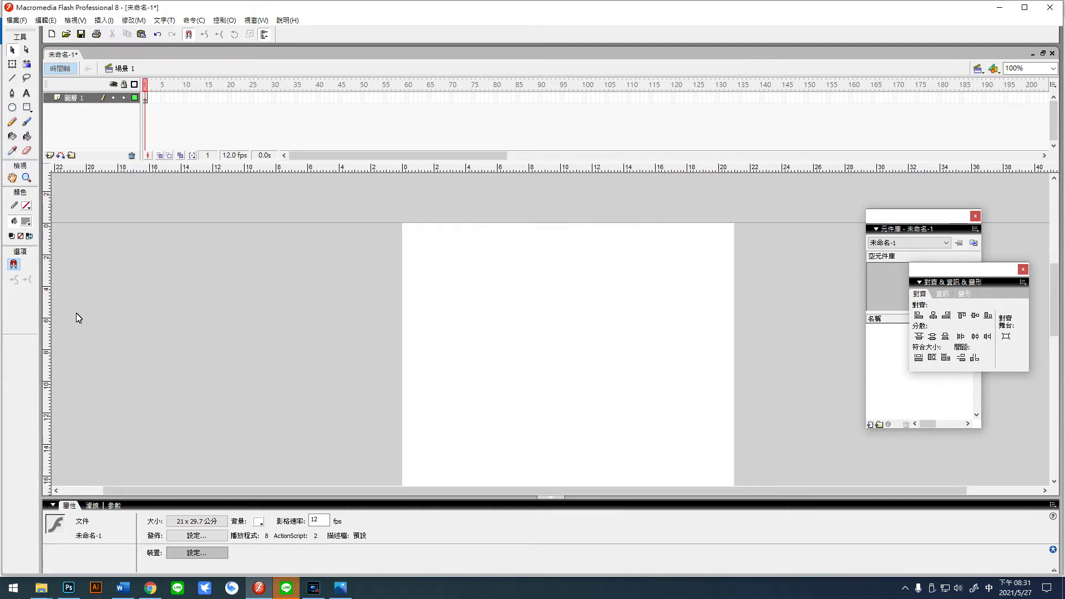
drag(48, 315, 402, 309)
drag(44, 312, 737, 340)
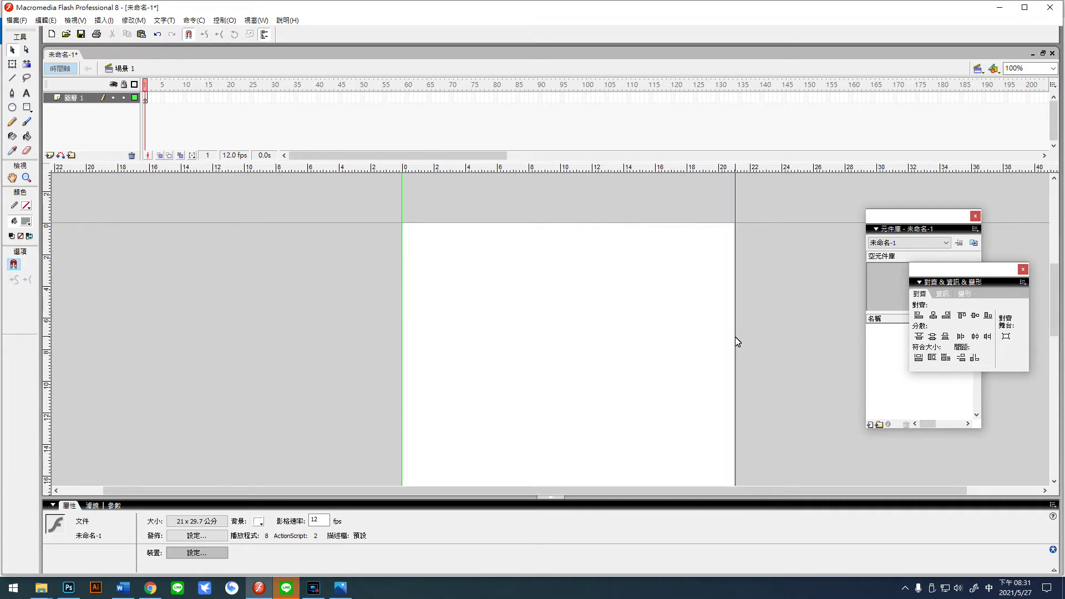
scroll(661, 361, down, 5)
drag(653, 167, 649, 348)
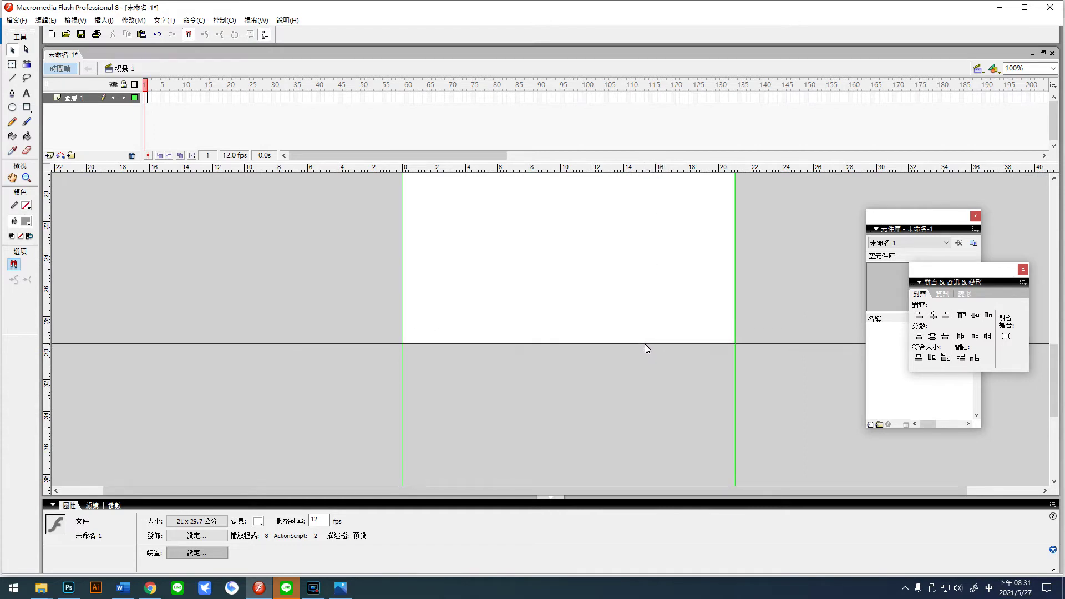
Fine-tune the guides at the stage's left, right and top edges so they line up exactly with its borders.
click(26, 178)
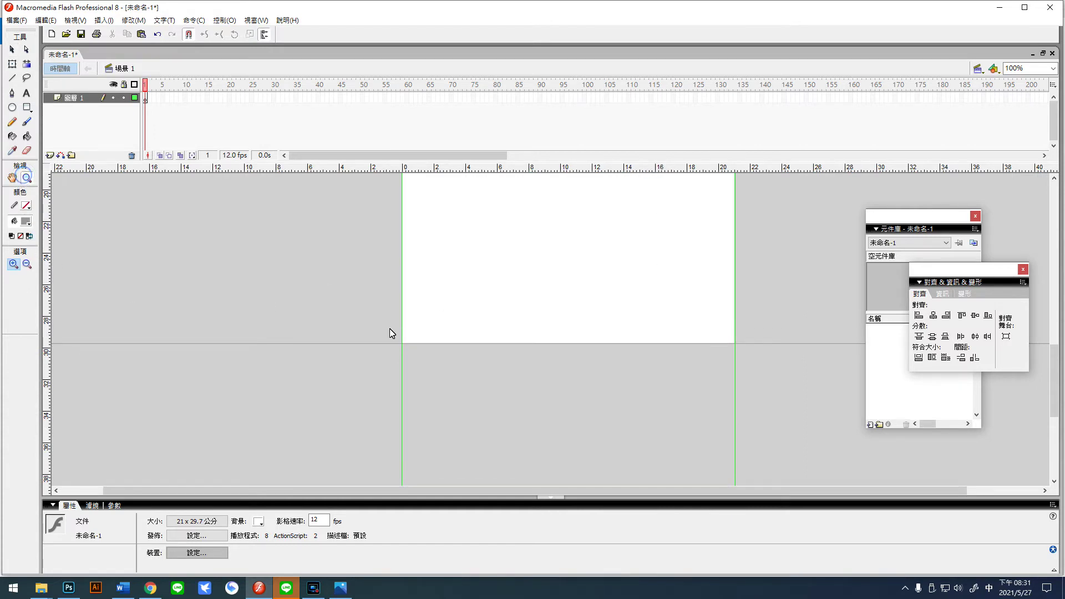
drag(388, 327, 533, 391)
click(11, 49)
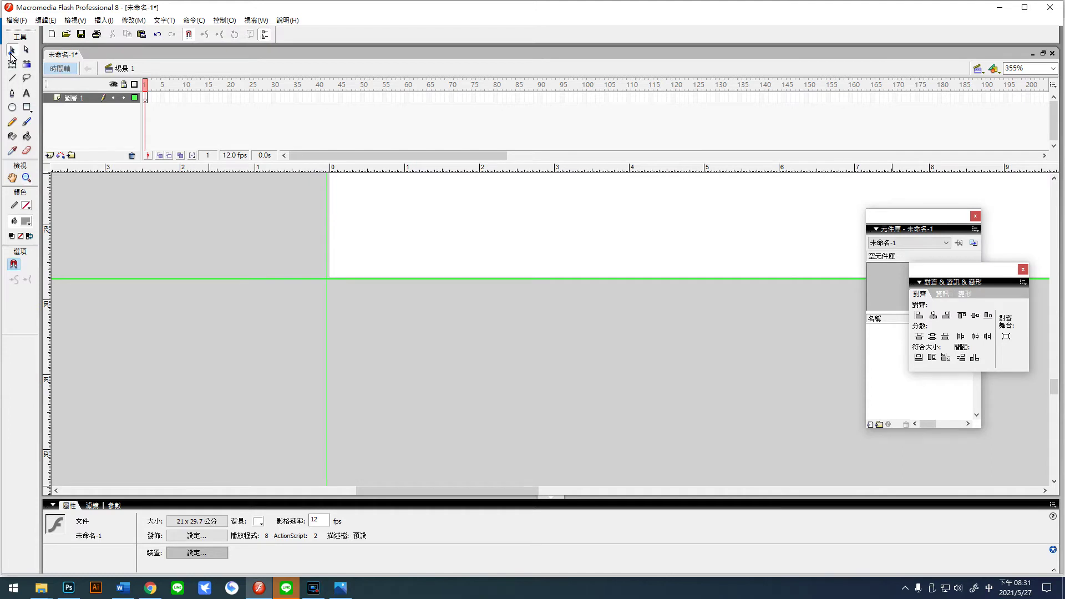
drag(327, 205, 330, 205)
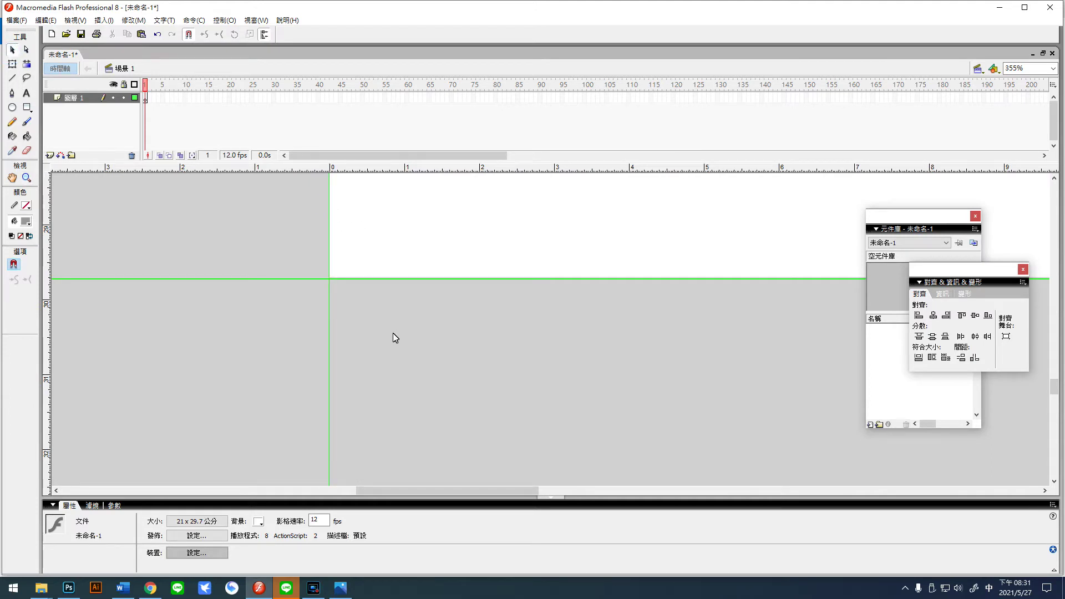
drag(428, 494, 680, 487)
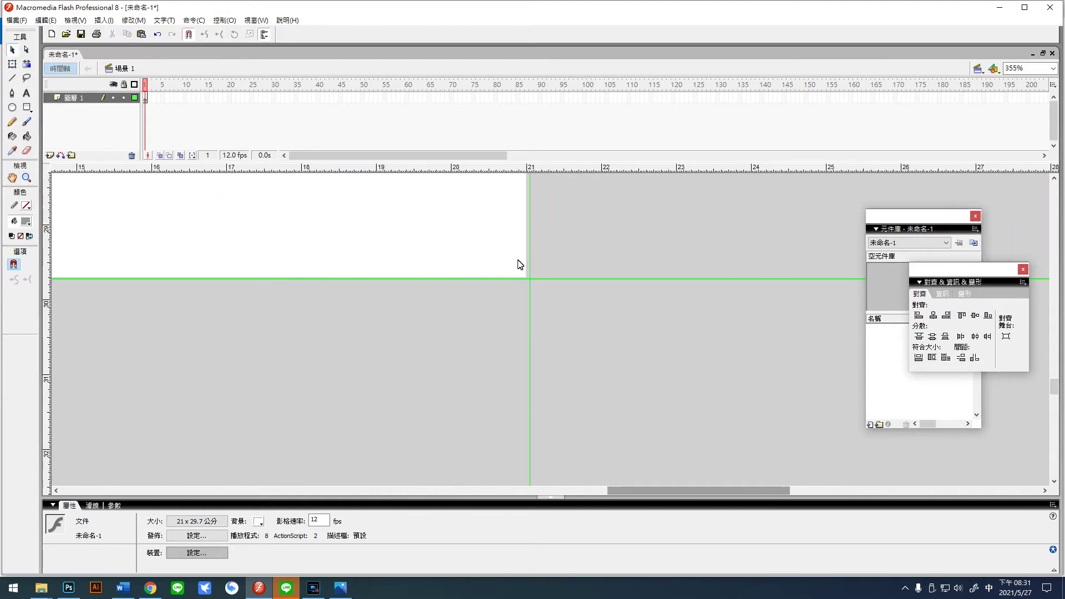
drag(531, 255, 528, 270)
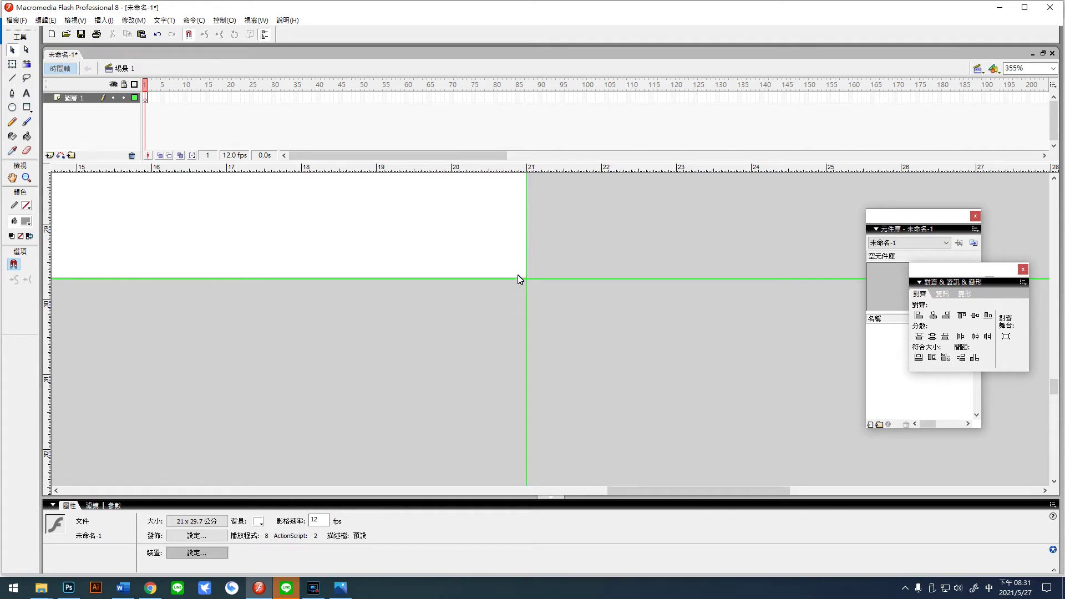
scroll(515, 332, up, 10)
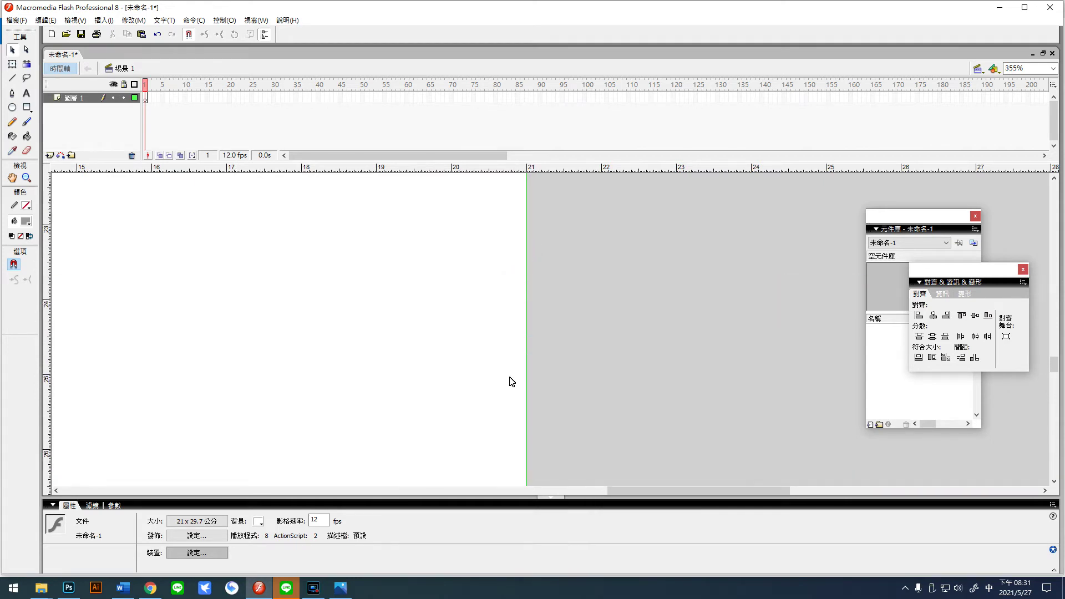
scroll(508, 391, up, 15)
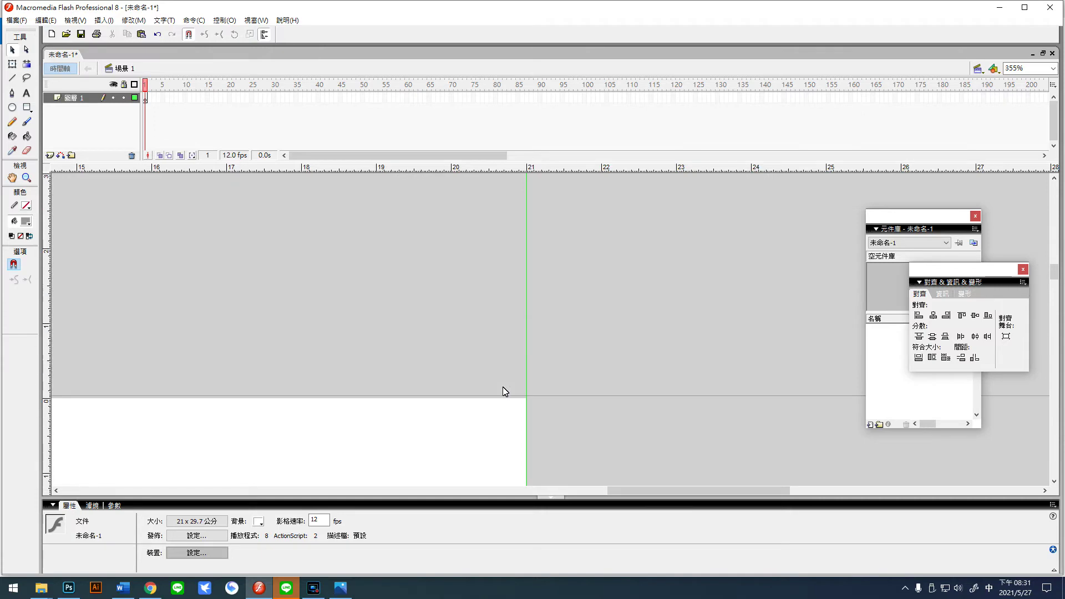
drag(510, 354, 506, 348)
Save the document to the desktop as the Flash 8 file 招生03.
click(81, 34)
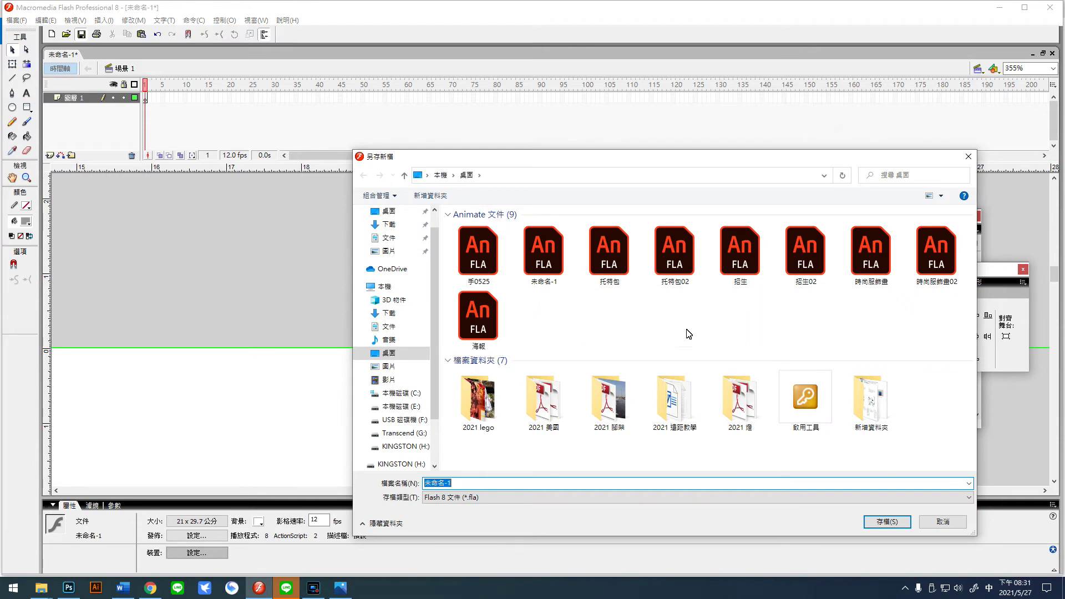
click(806, 252)
double_click(444, 484)
click(443, 485)
key(BackSpace)
text(3)
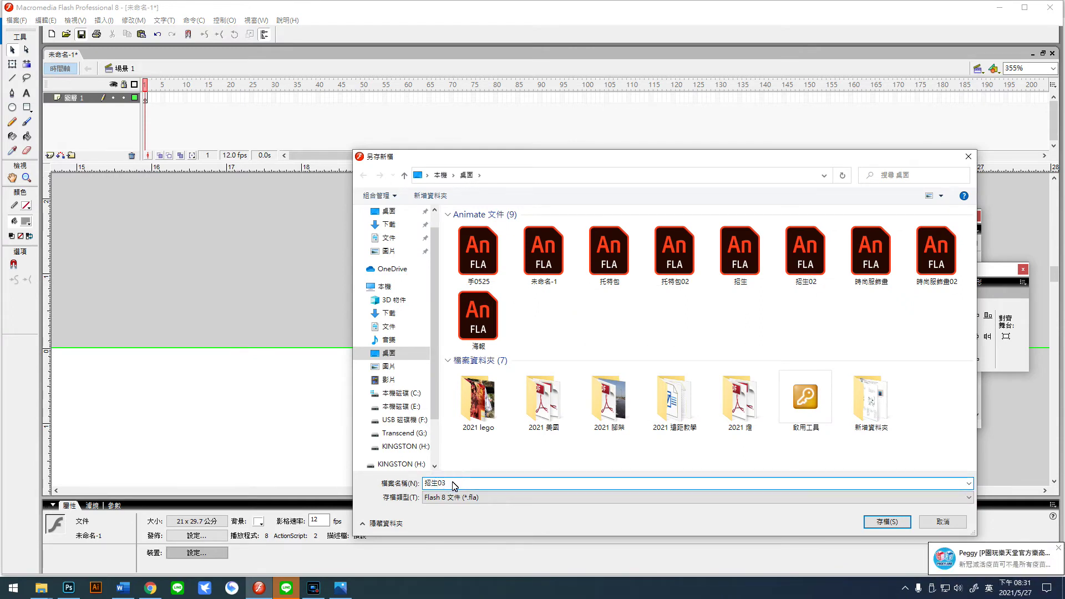
click(865, 521)
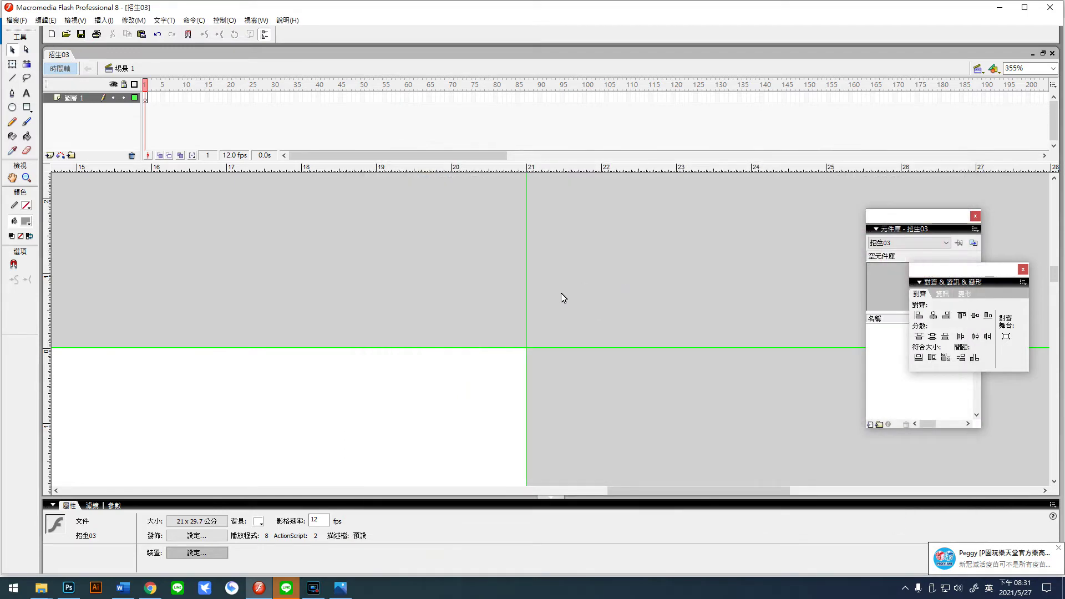
Import the photo 341388 from the Downloads folder onto the stage.
key(ctrl+minus)
key(ctrl+minus)
key(ctrl+minus)
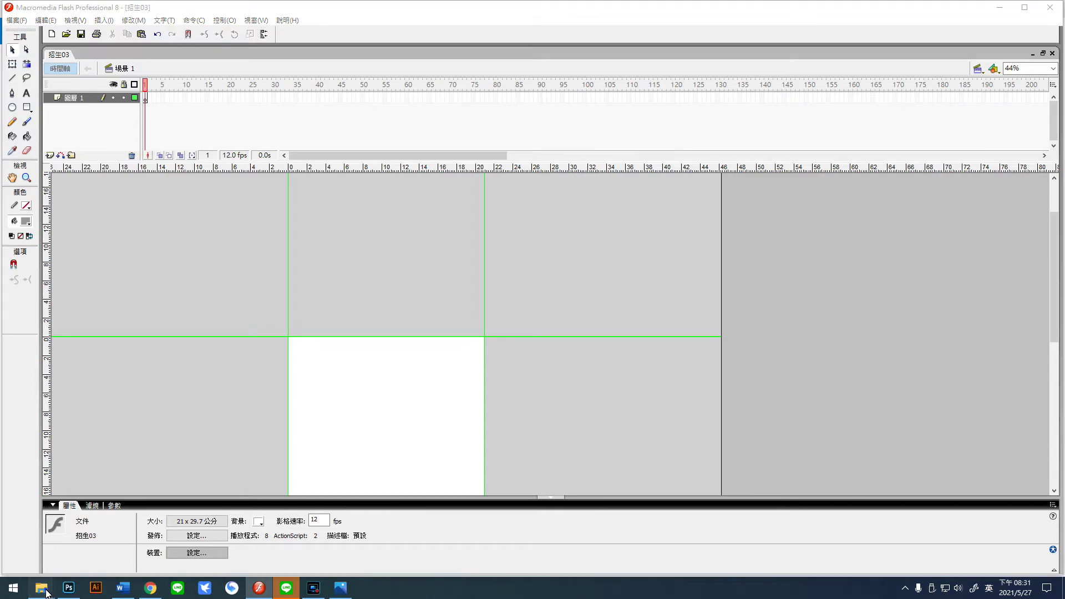
mouse_move(41, 587)
click(48, 549)
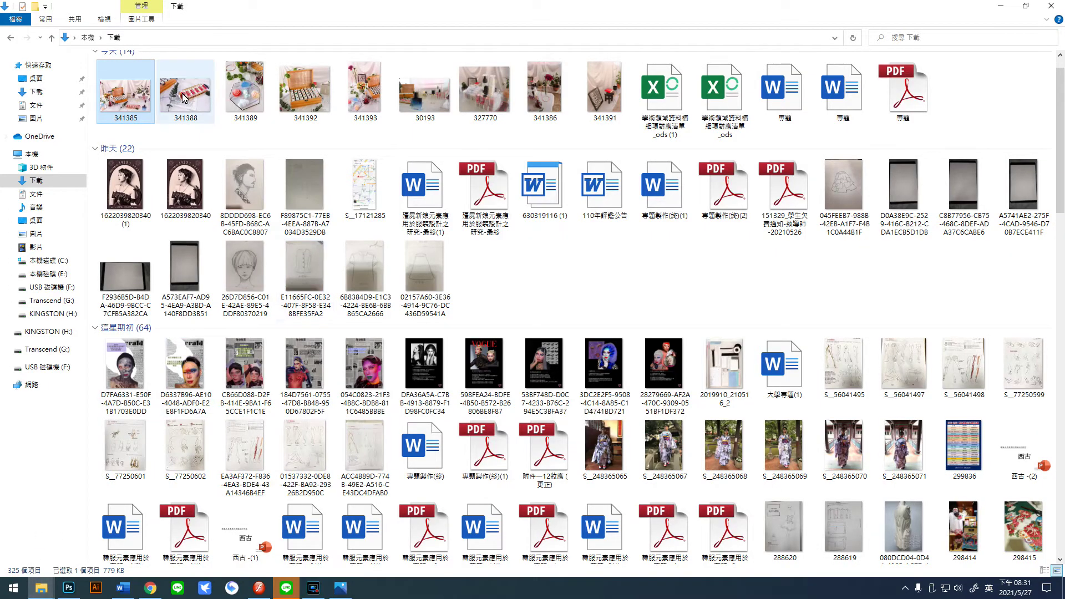
drag(179, 104, 384, 393)
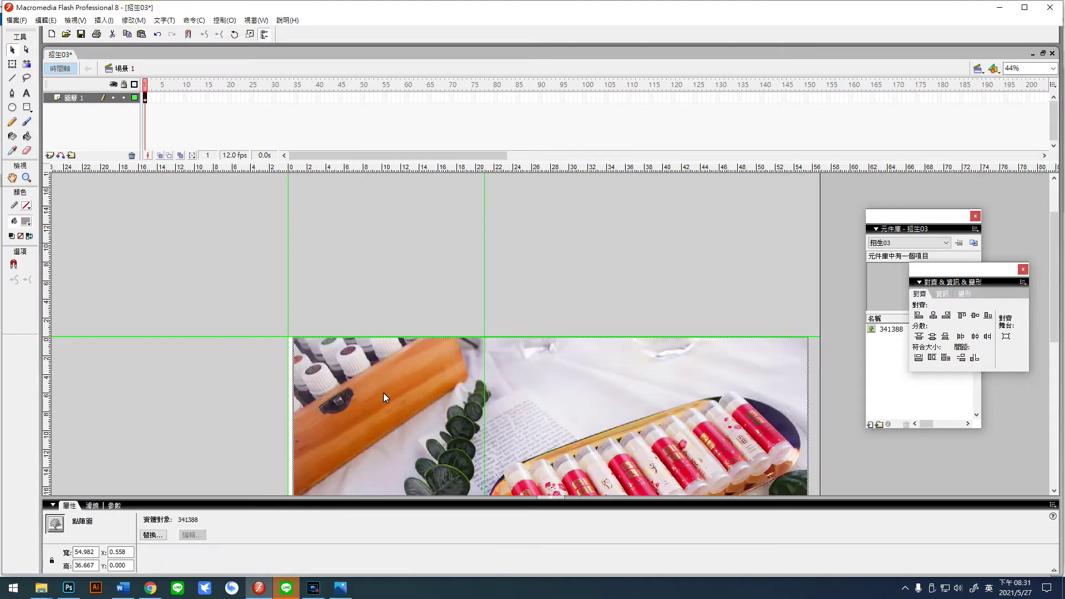
Undo the photo's last move, then scale it down to about 29.4 × 19.6 cm and shift it up and left.
scroll(583, 405, down, 3)
key(ctrl+z)
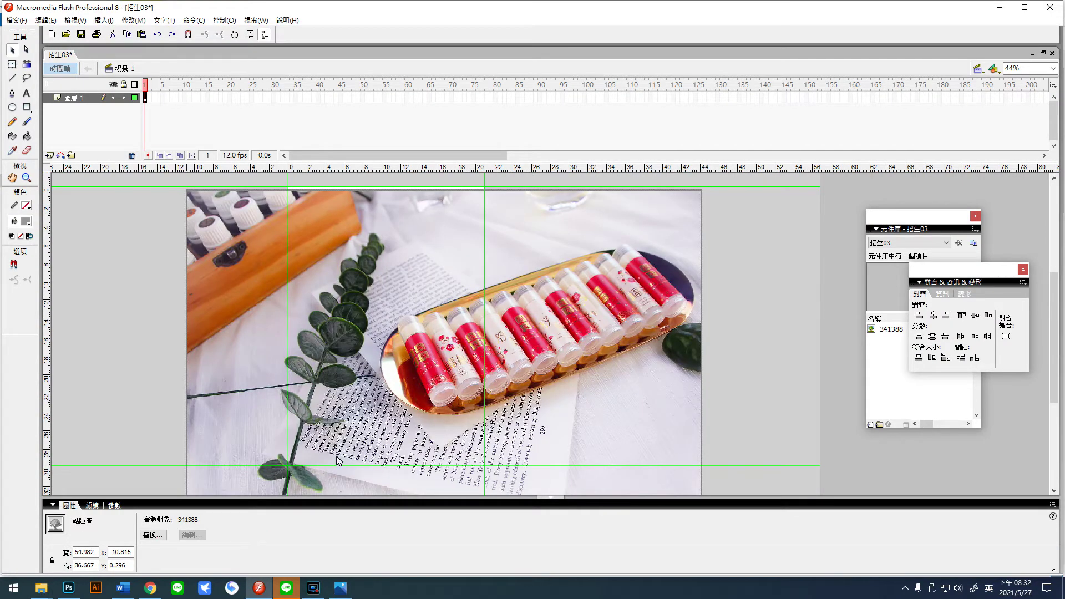
click(126, 452)
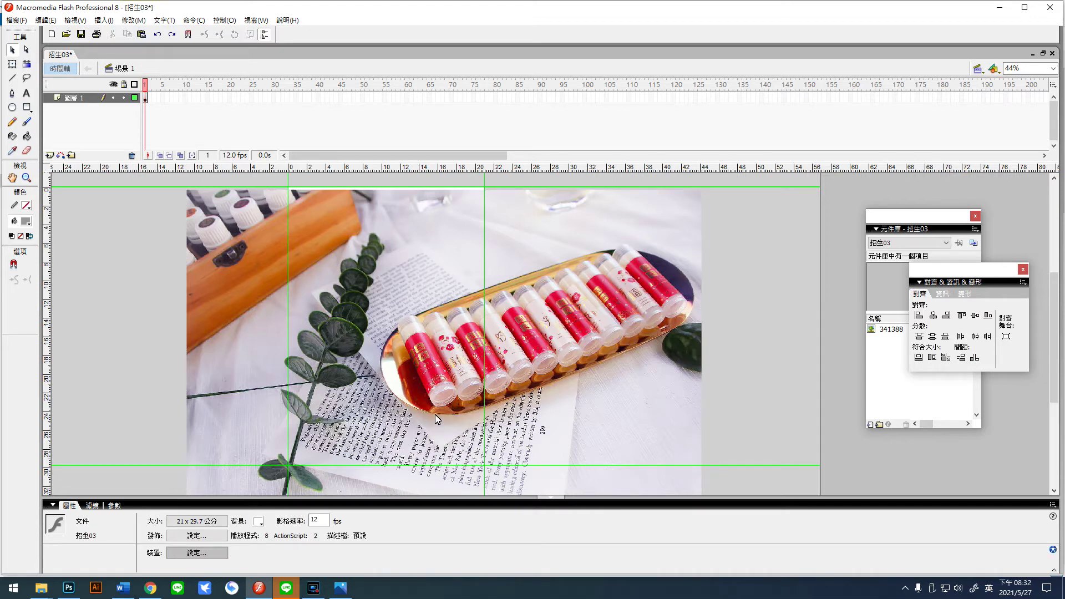
click(191, 206)
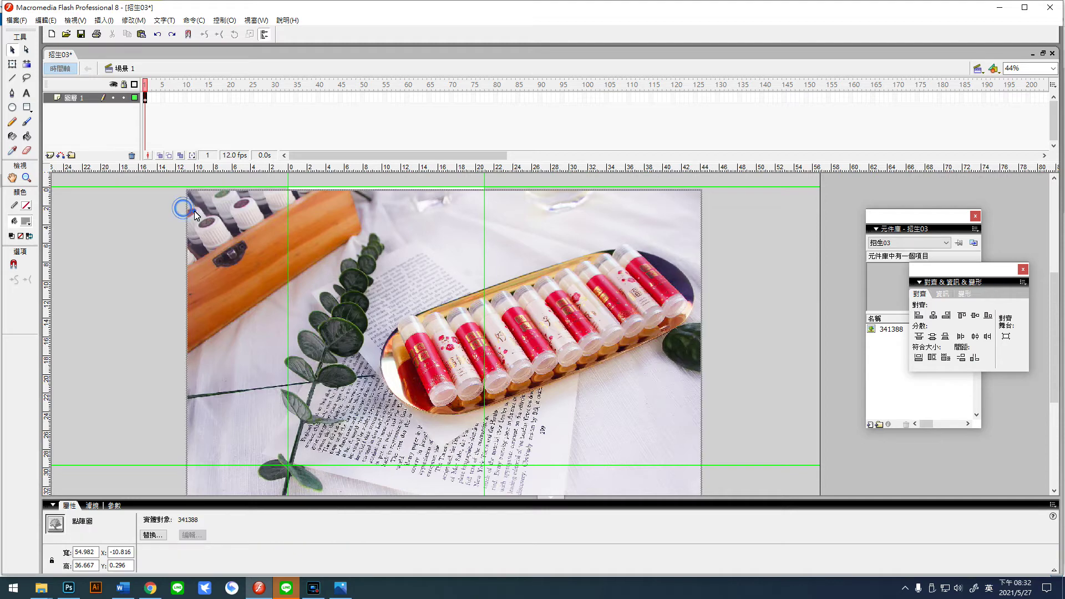
click(12, 64)
drag(187, 191, 307, 270)
drag(432, 320, 400, 276)
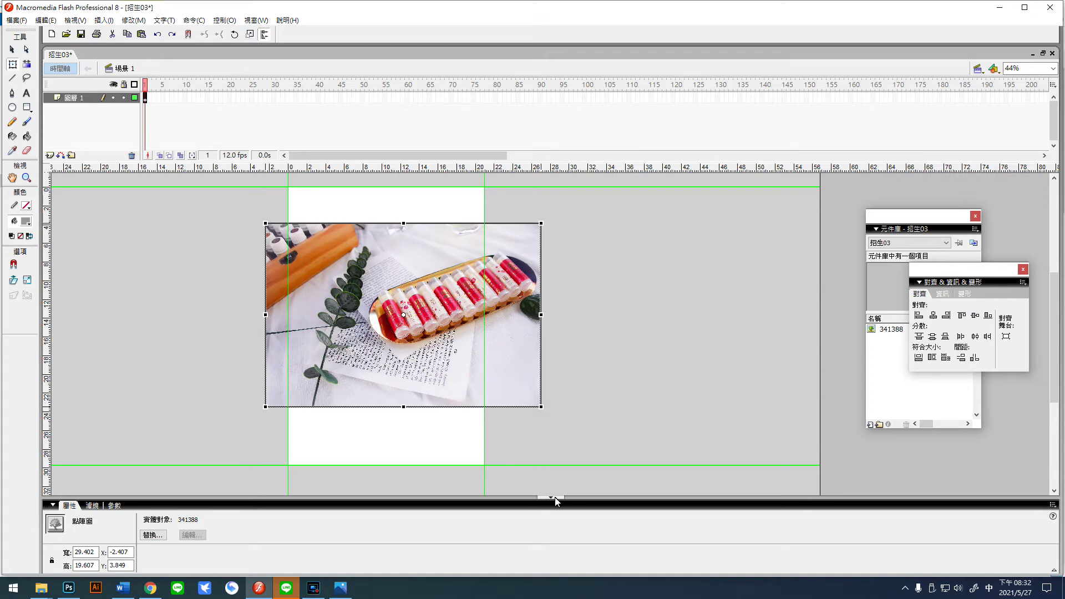
Change the document size to landscape, 29.7 cm wide and 21 cm high.
click(331, 422)
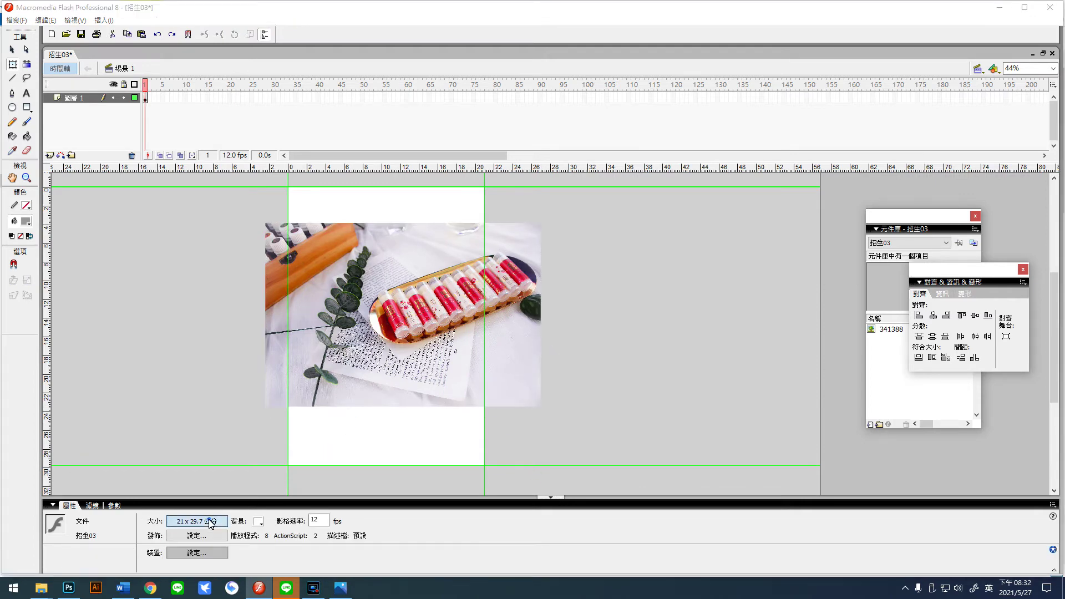
click(200, 520)
drag(498, 280, 499, 285)
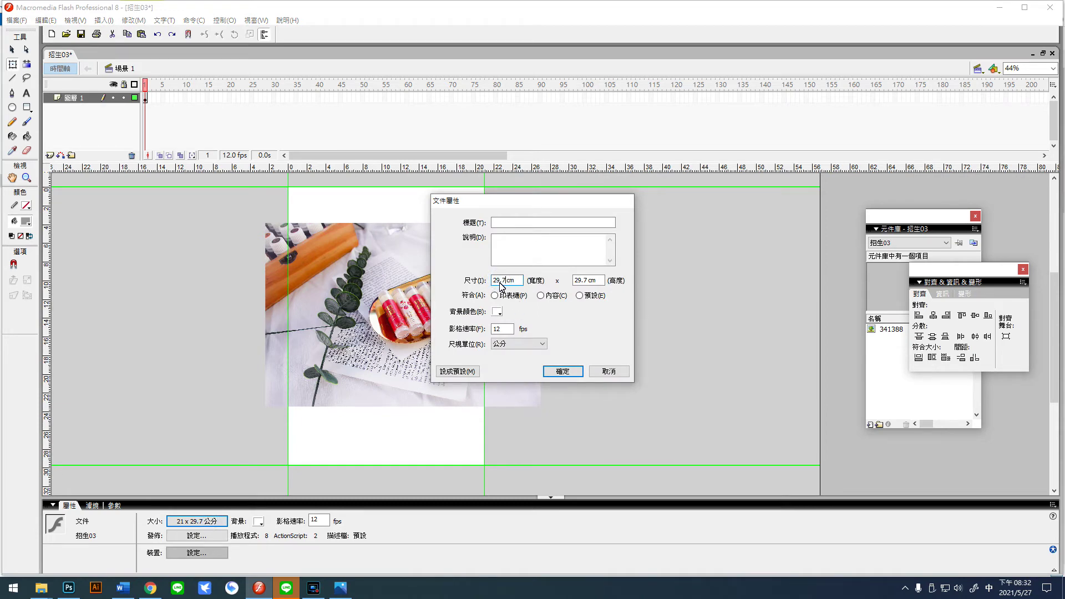
drag(588, 281, 568, 284)
text(21)
click(562, 371)
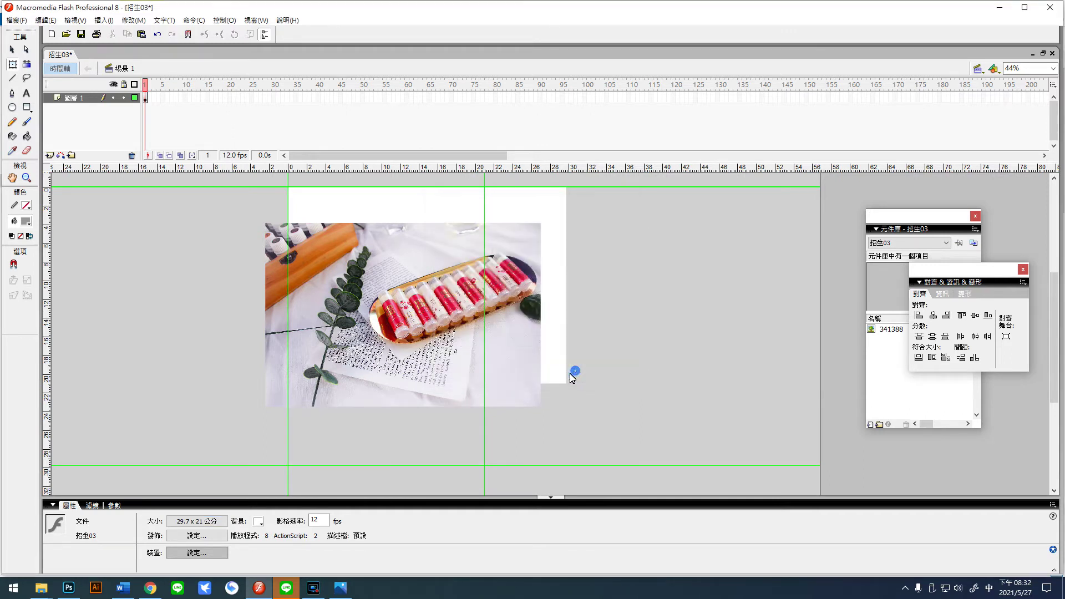
Set the photo aside, align guides with the landscape stage's right and bottom edges, and put the photo back on the stage.
drag(383, 258, 182, 316)
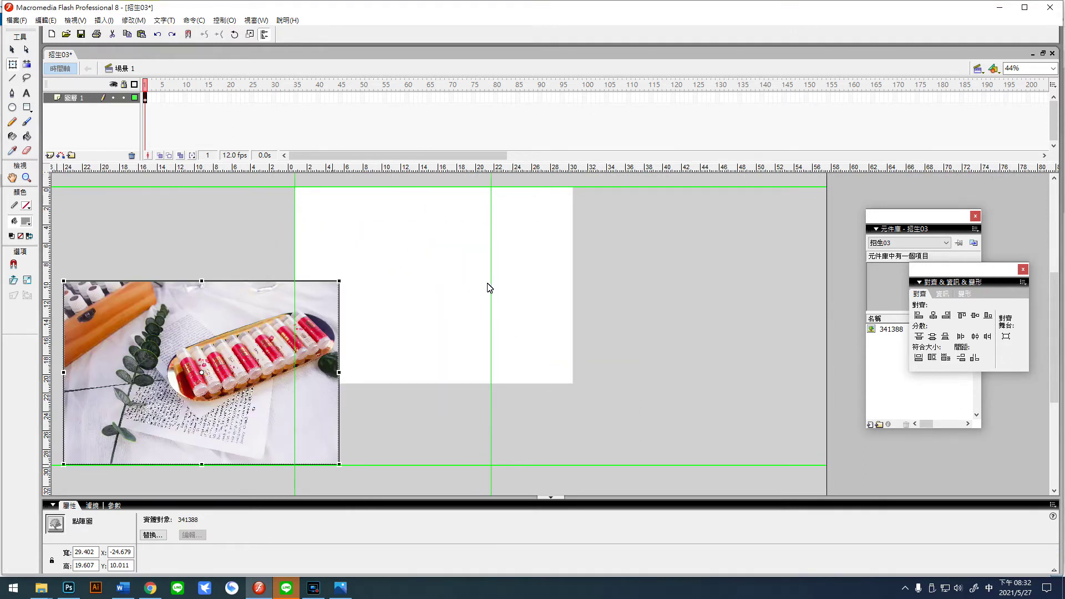
drag(499, 282, 574, 280)
drag(615, 171, 624, 388)
drag(214, 313, 443, 225)
Enlarge the photo proportionally to about 31.5 × 21 cm so that it spans the stage.
click(26, 177)
click(482, 284)
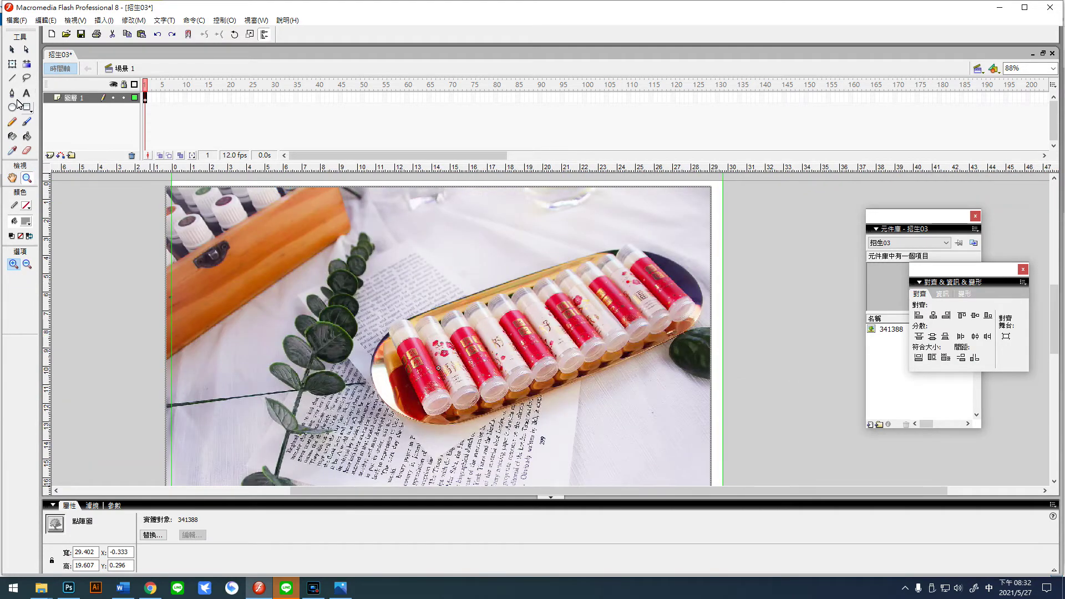
click(12, 64)
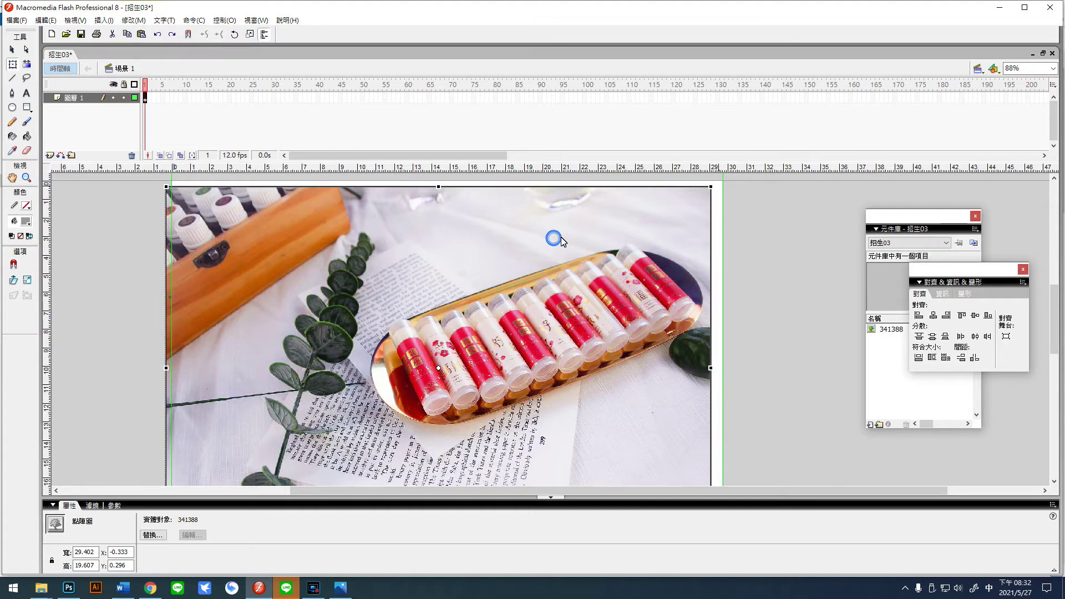
drag(281, 186, 288, 185)
drag(174, 186, 154, 176)
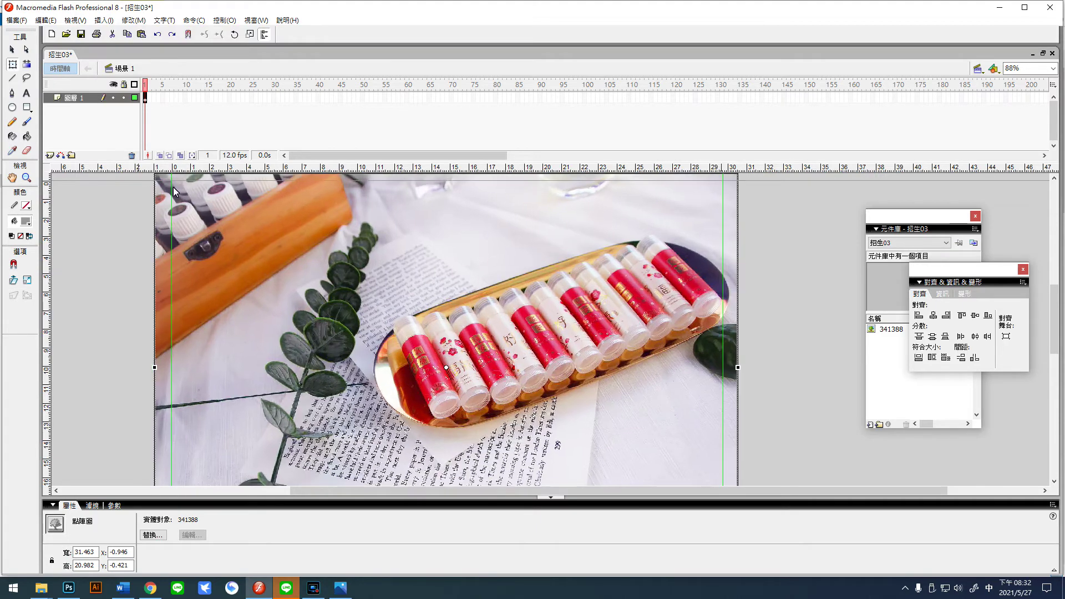
Reposition the photo so it covers the stage down to the bottom guide, and stretch its upper edge to the stage's top edge.
scroll(381, 267, down, 3)
drag(493, 311, 495, 331)
scroll(488, 321, up, 2)
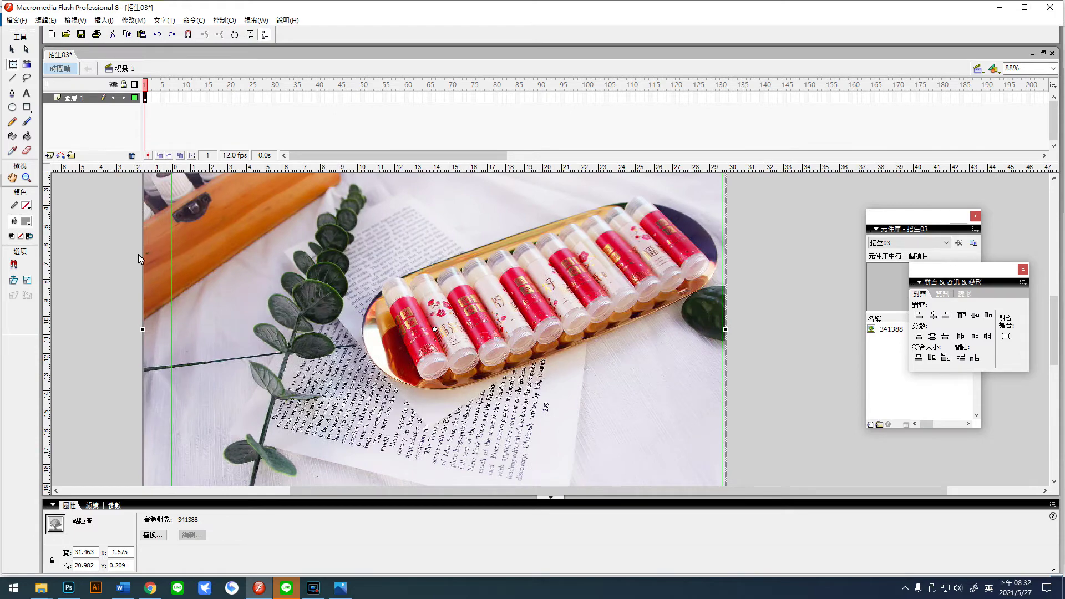
click(111, 248)
scroll(114, 251, up, 2)
click(287, 290)
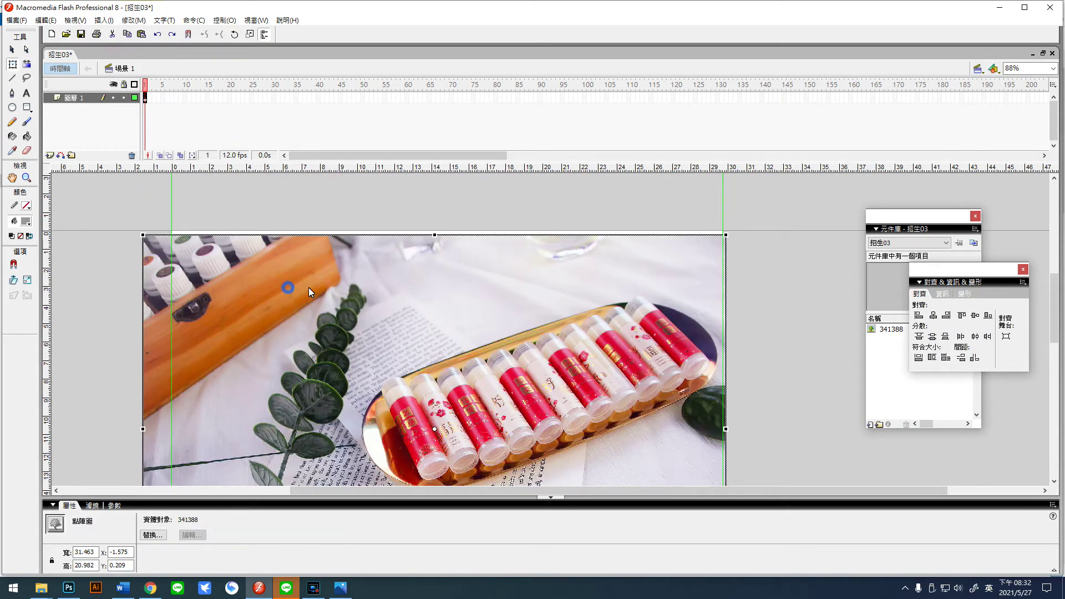
drag(436, 235, 435, 231)
click(464, 210)
scroll(491, 248, down, 3)
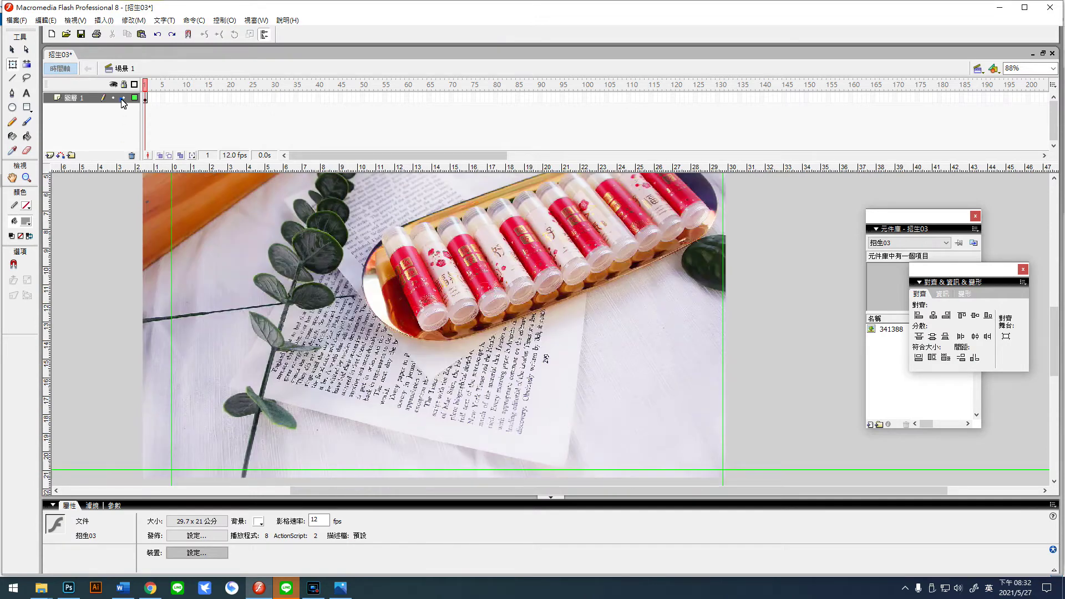
Lock the photo's layer and start a text block on a new layer above it, near the photo's lower edge.
click(123, 98)
click(26, 93)
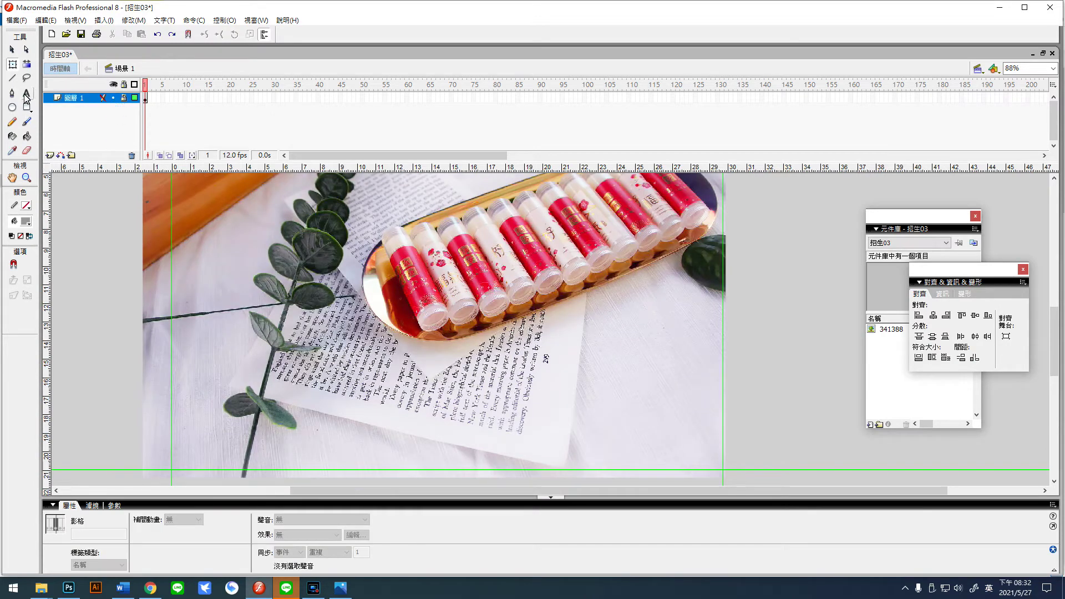
click(332, 447)
click(623, 317)
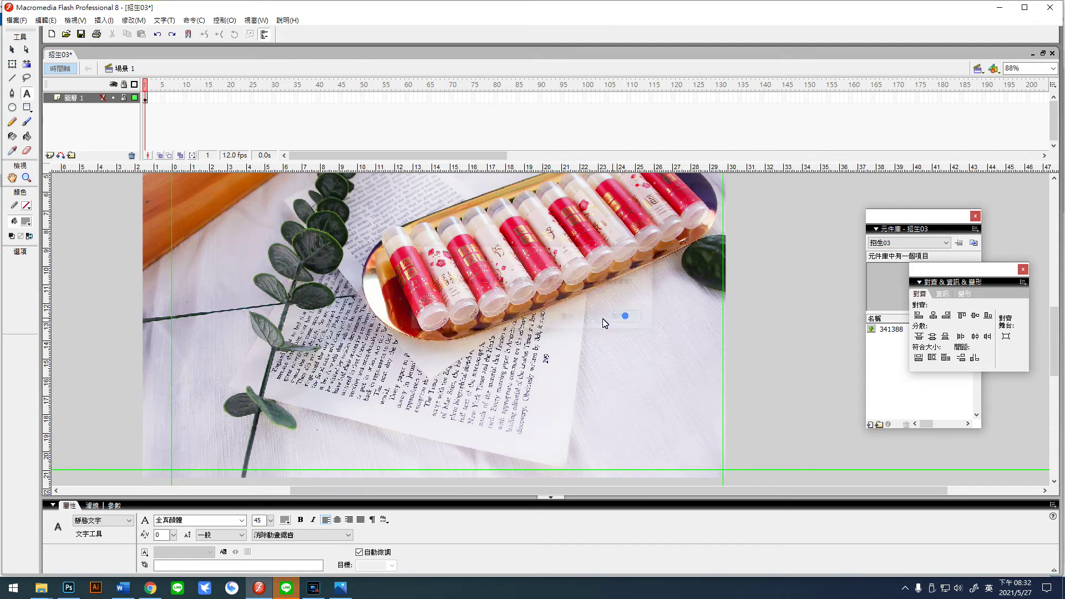
click(48, 155)
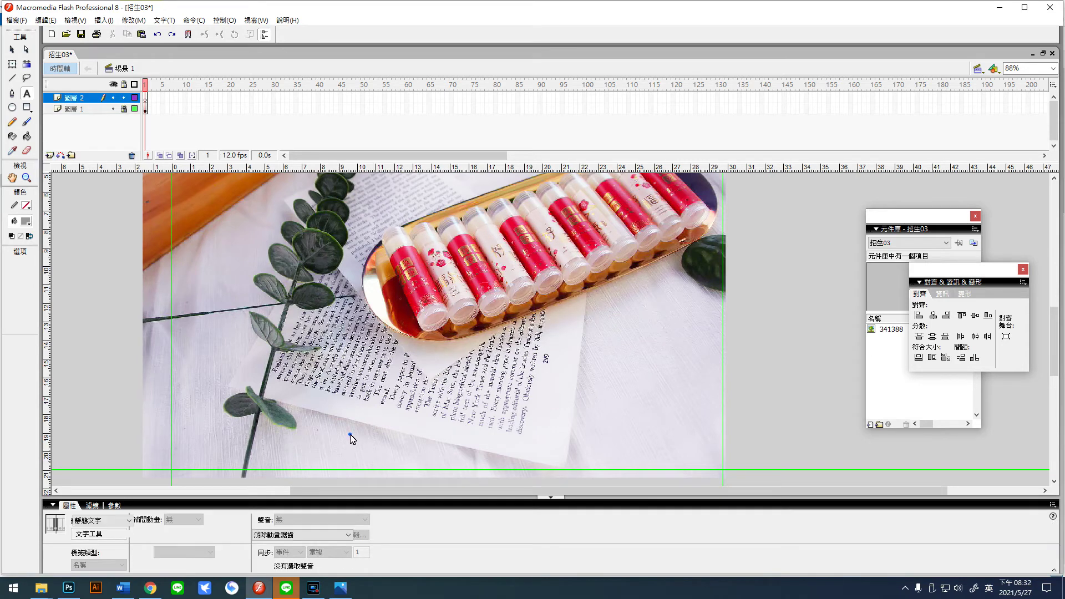
click(350, 410)
text(CJ86V)
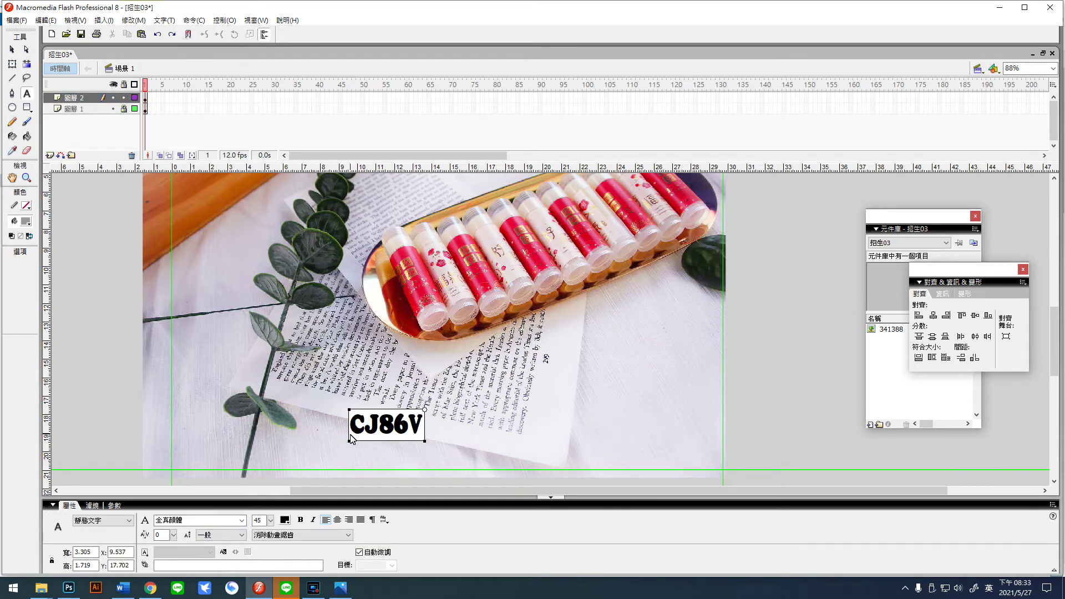
text(U84DK  RU4284VM,6)
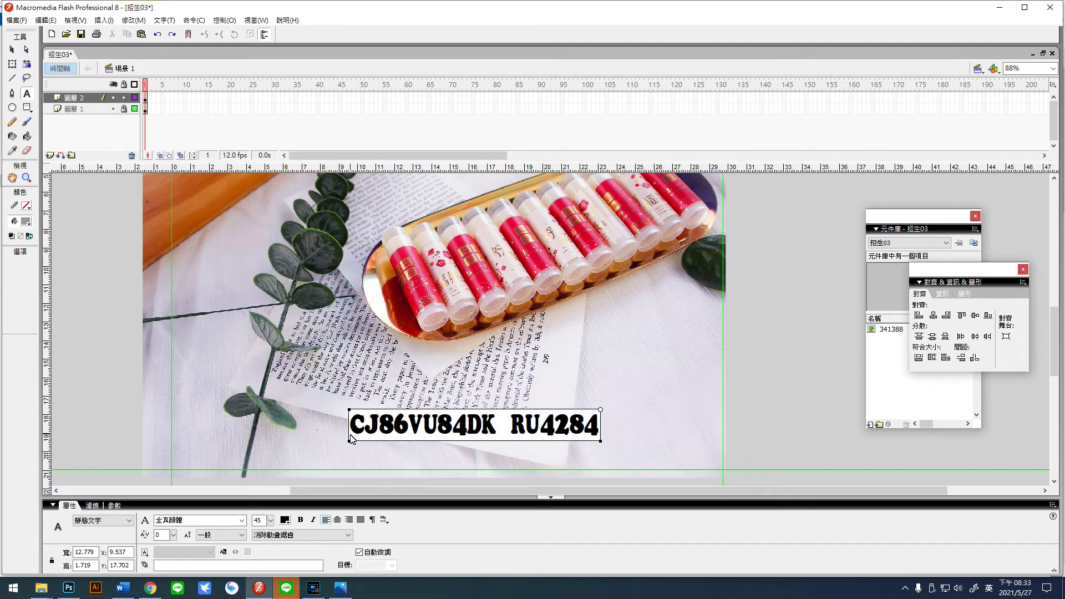
key(BackSpace)
key(BackSpace)
key(BackSpace)
key(BackSpace)
key(BackSpace)
key(BackSpace)
key(BackSpace)
key(BackSpace)
key(BackSpace)
key(BackSpace)
key(BackSpace)
key(BackSpace)
key(BackSpace)
key(BackSpace)
key(BackSpace)
key(BackSpace)
key(BackSpace)
key(BackSpace)
key(BackSpace)
key(BackSpace)
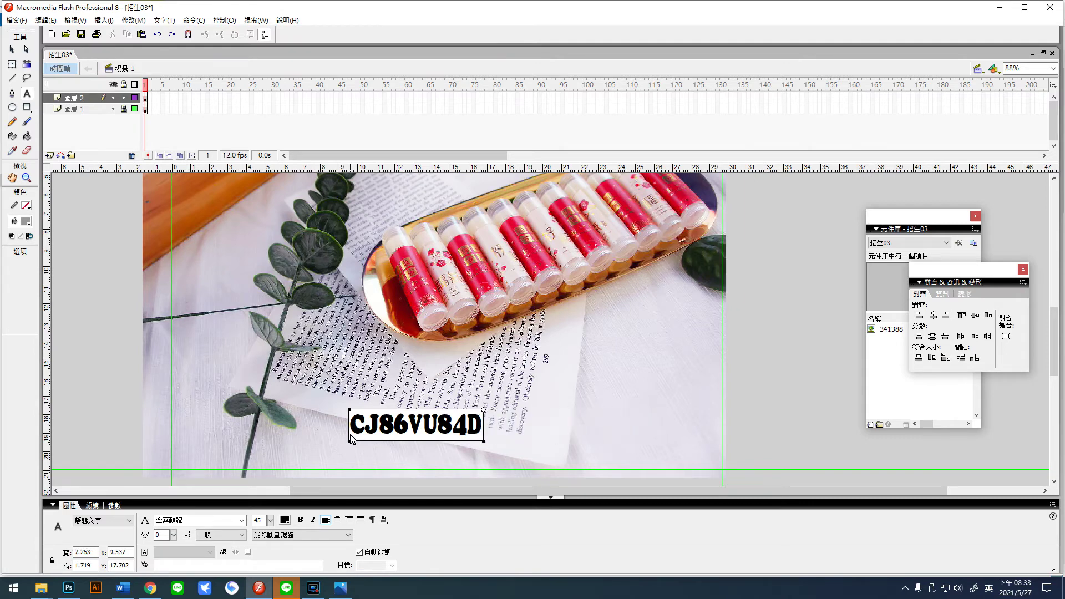
Enter the text "華夏科技大學 化妝品應用系" in the text block and move it slightly down and left.
text(華夏科技大學)
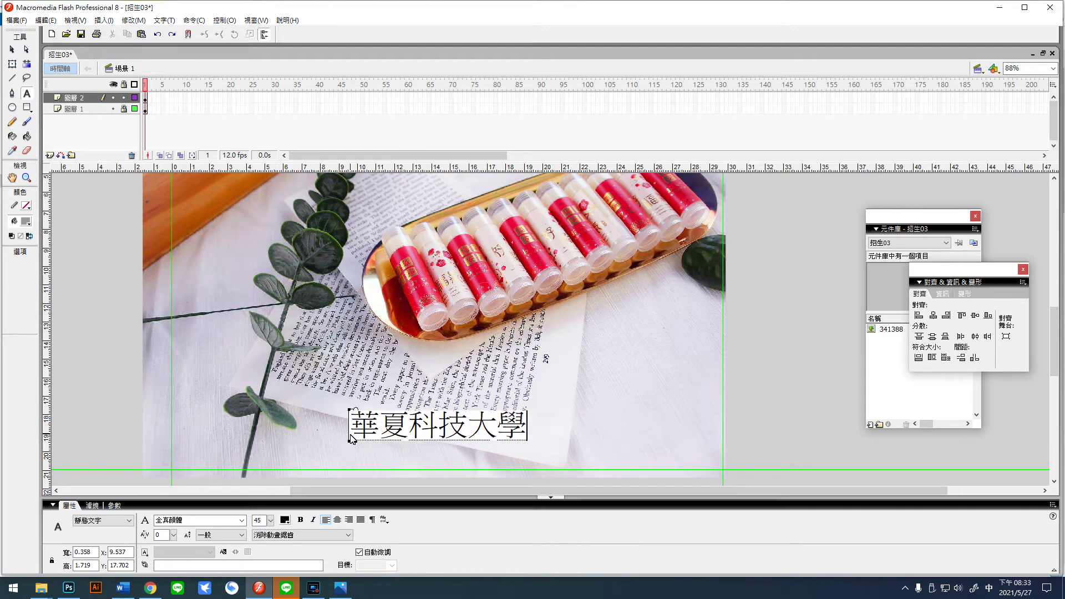
key(Return)
text(化妝ㄆㄧ)
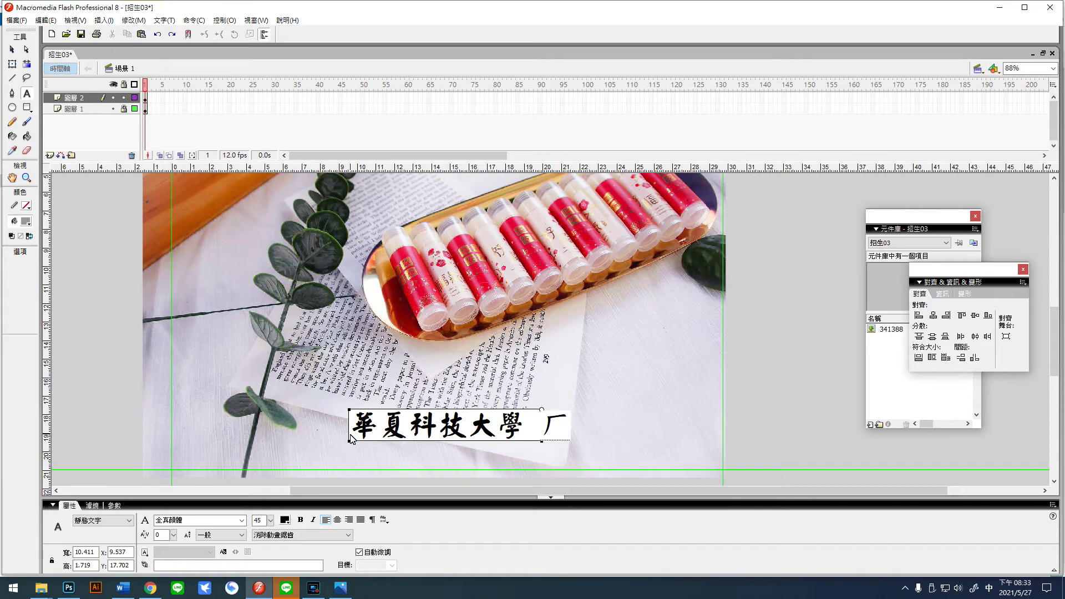
text(品應用系)
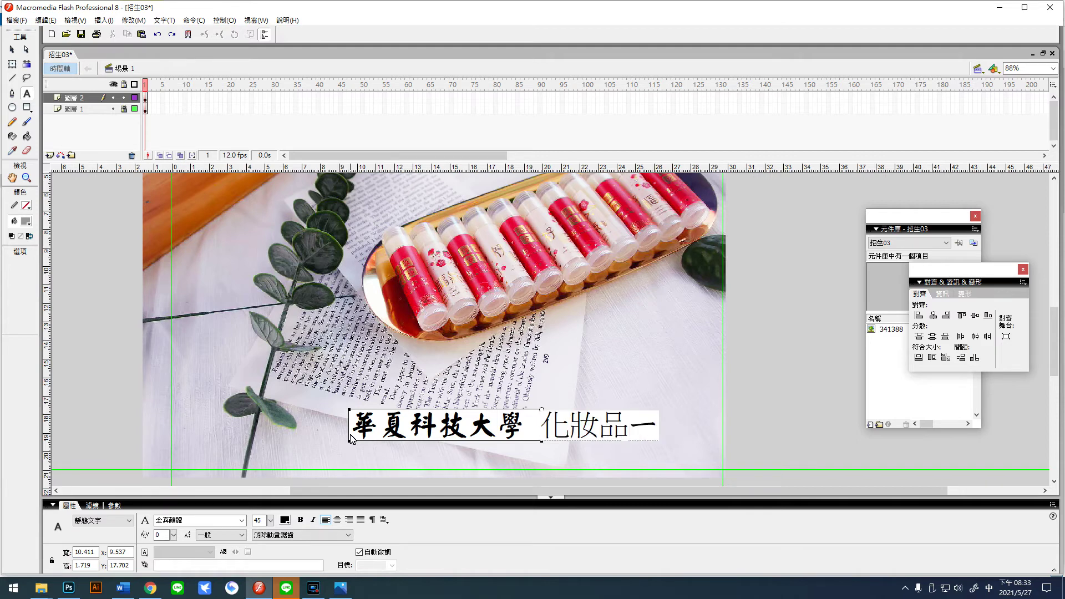
key(Return)
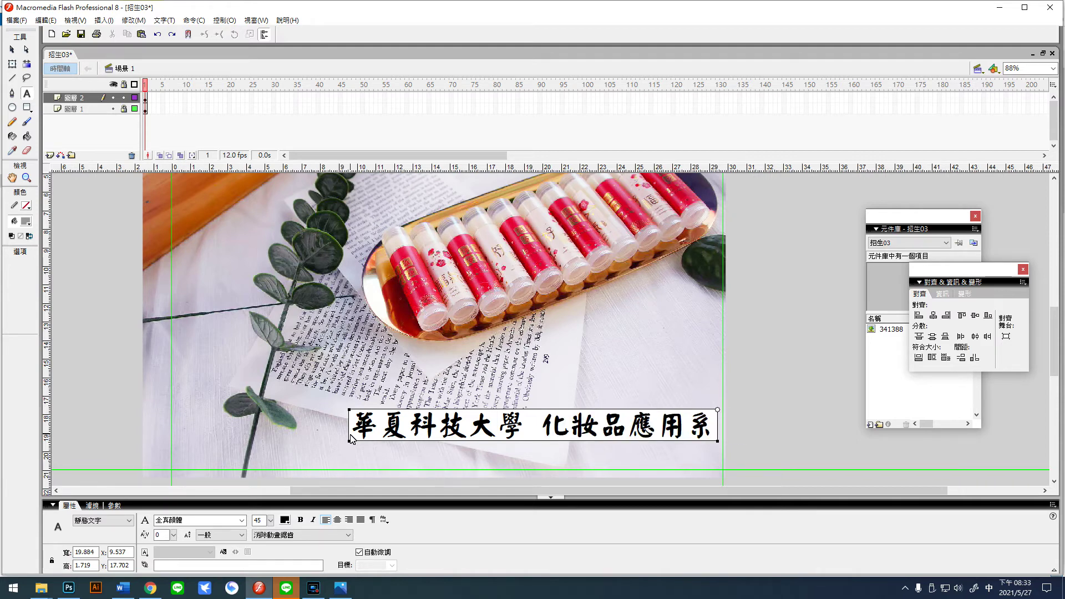
click(11, 49)
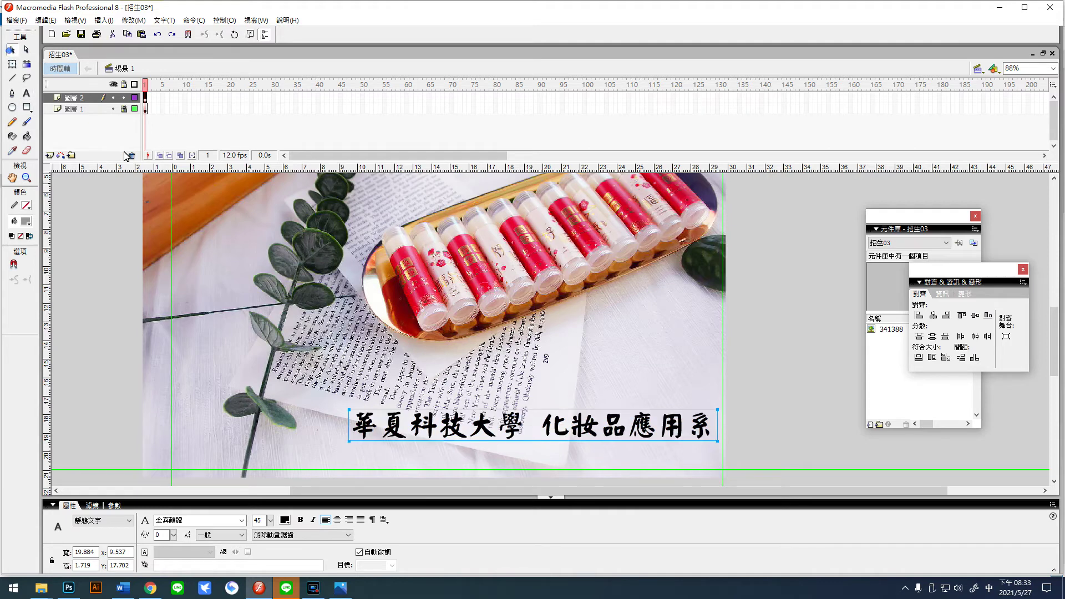
drag(502, 429, 471, 441)
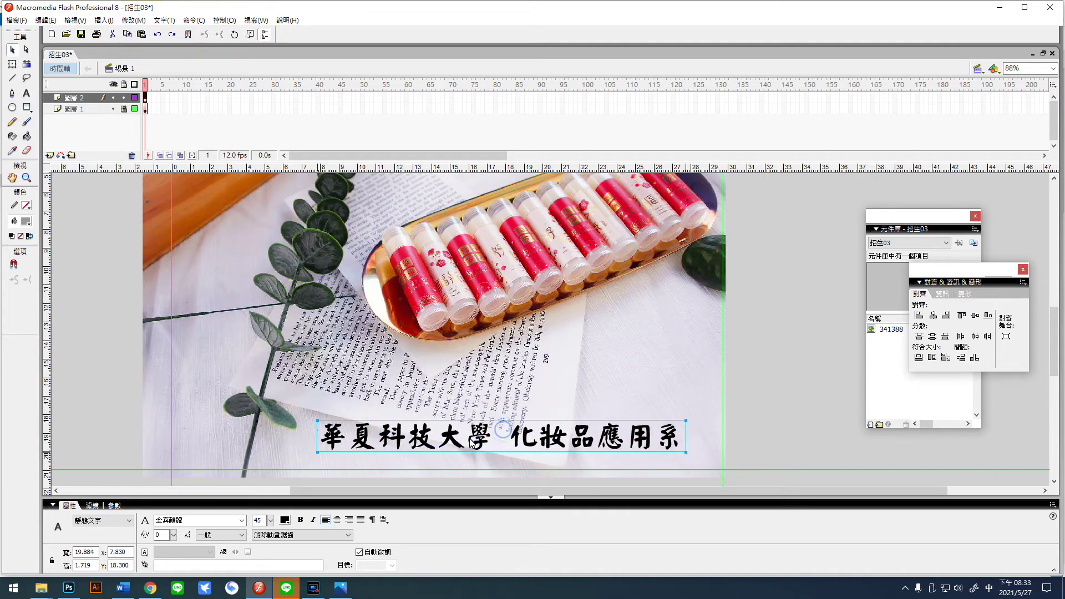
Try the fonts 書法家綜藝體, 華康少女文字W8(P) and 華康特粗楷體 on the title text.
click(242, 520)
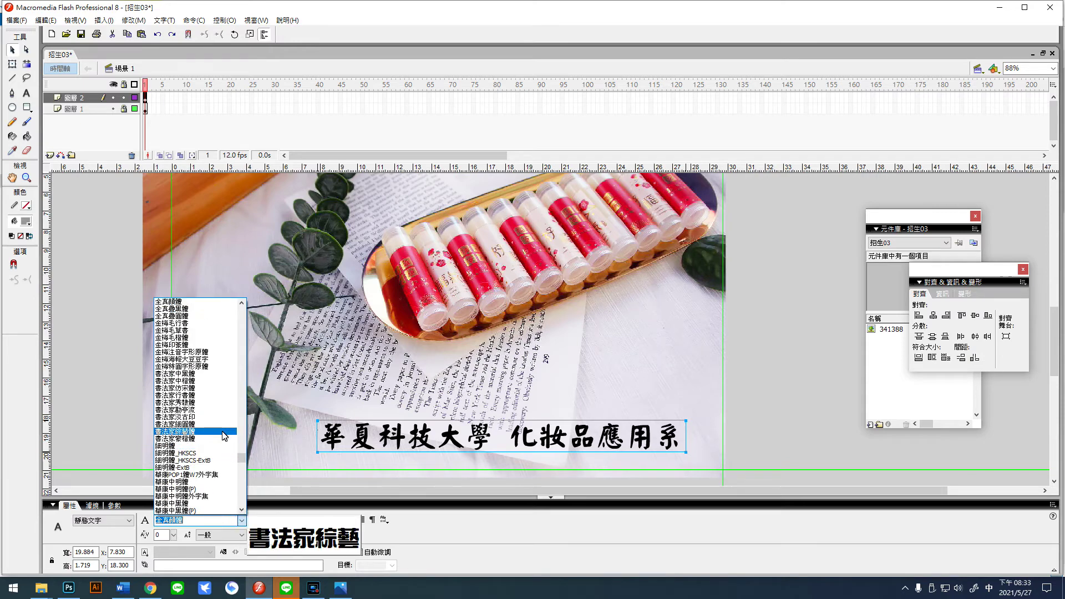
click(221, 431)
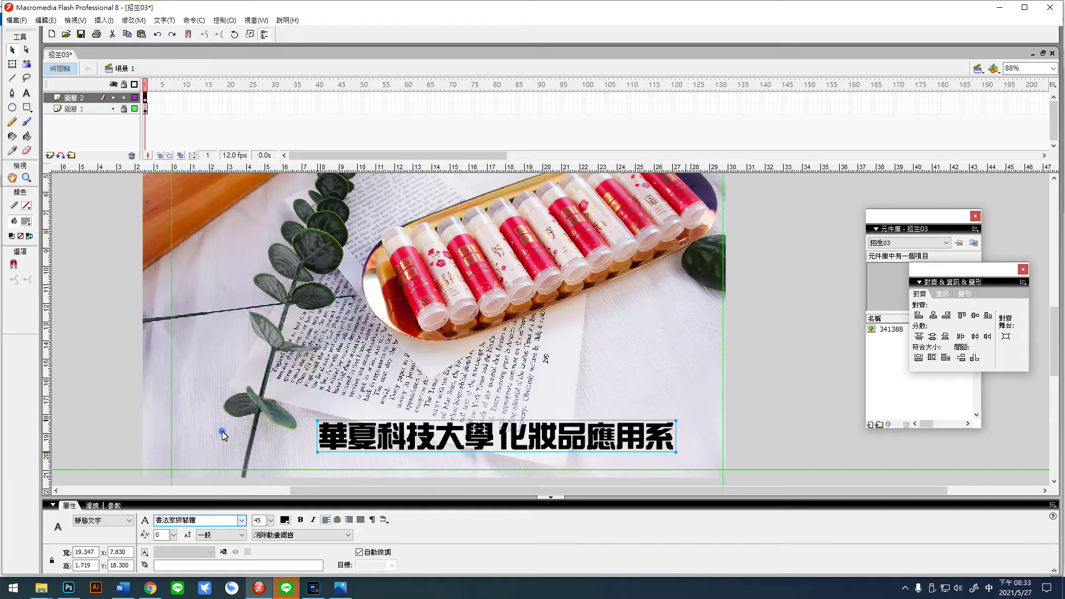
click(246, 520)
click(209, 460)
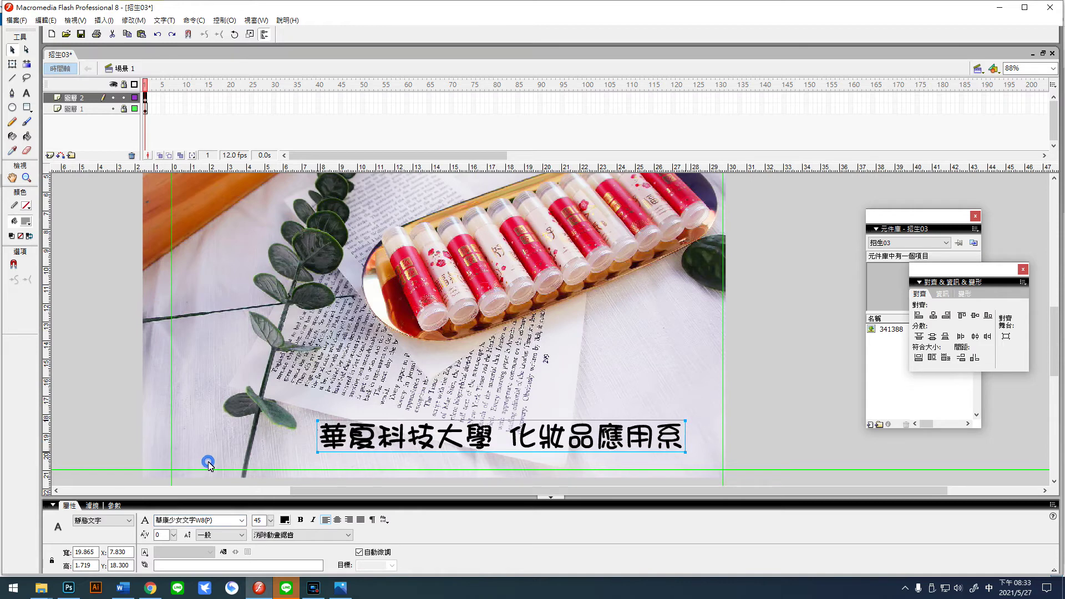
click(239, 522)
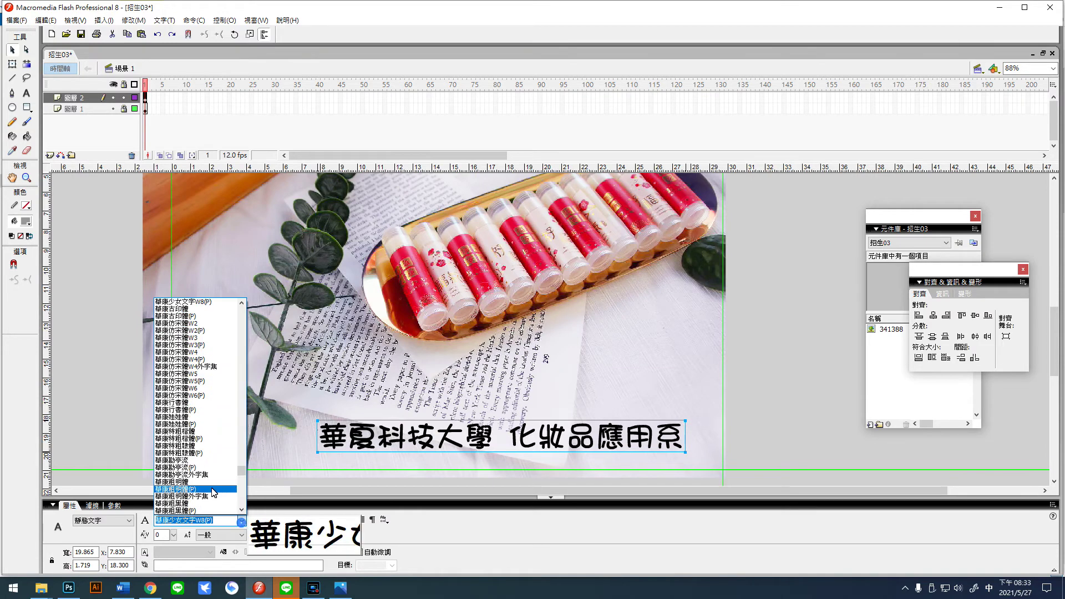
click(198, 431)
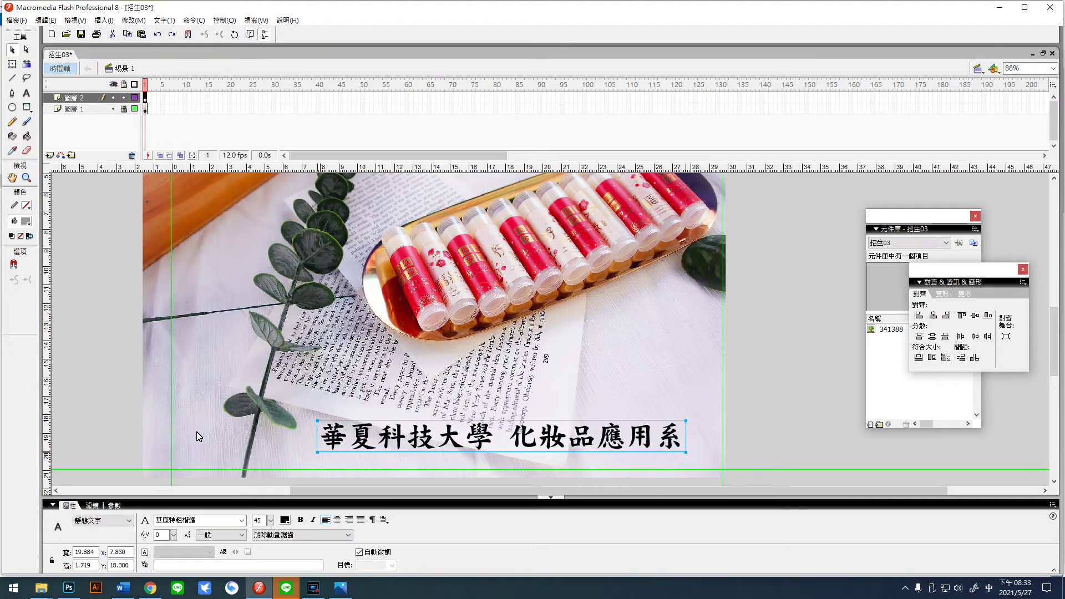
Set the title's font to 華康超明體 and move the text into the lower-right corner of the stage.
click(243, 522)
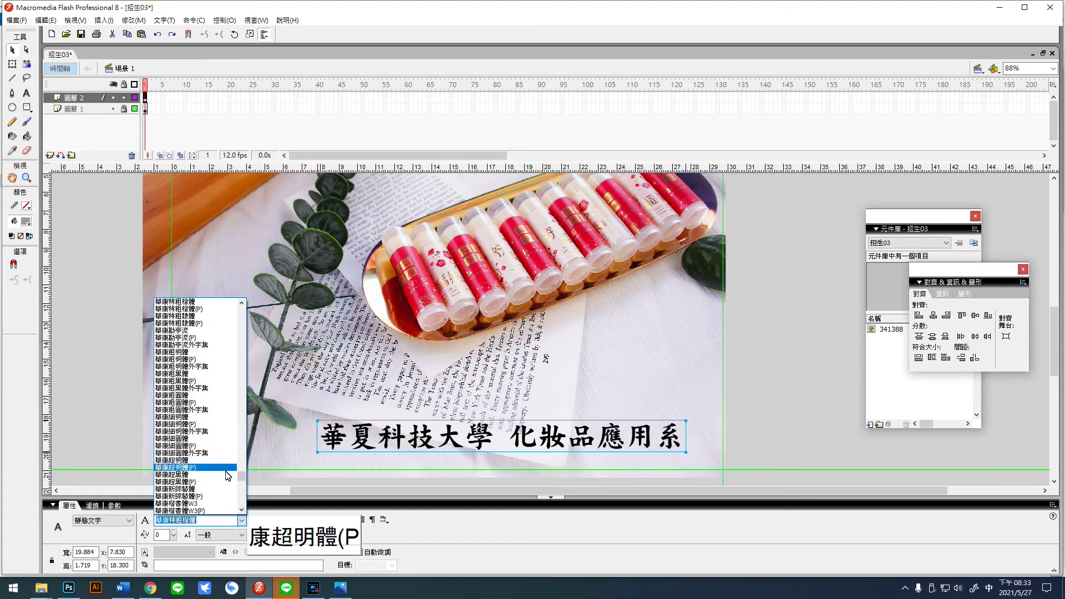
click(200, 463)
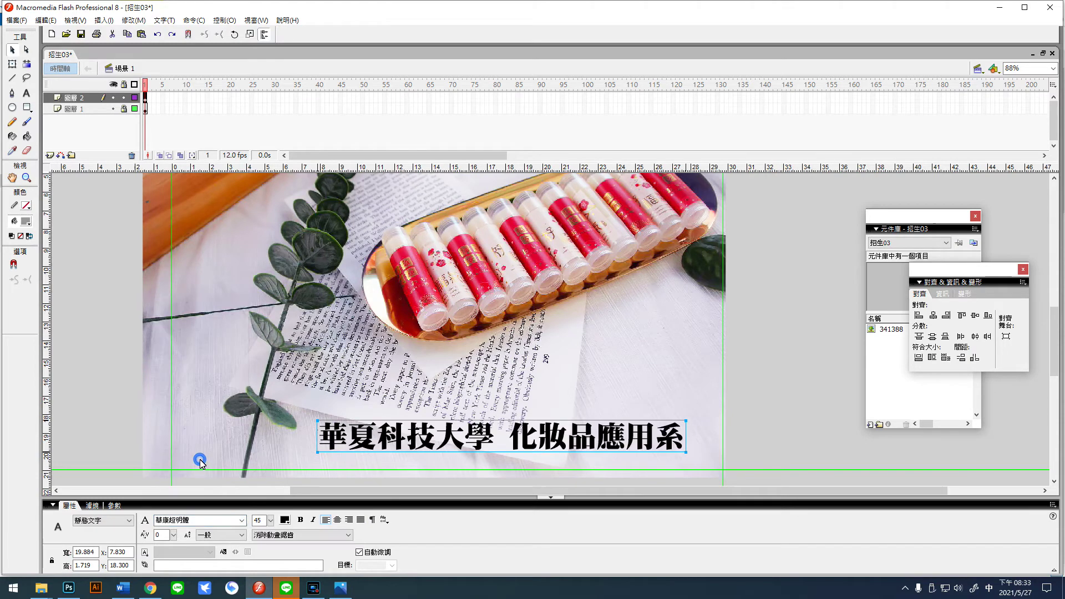
click(449, 471)
drag(553, 442, 585, 454)
Set the title text's fill color to white (#FFFFFF) and deselect it.
click(24, 217)
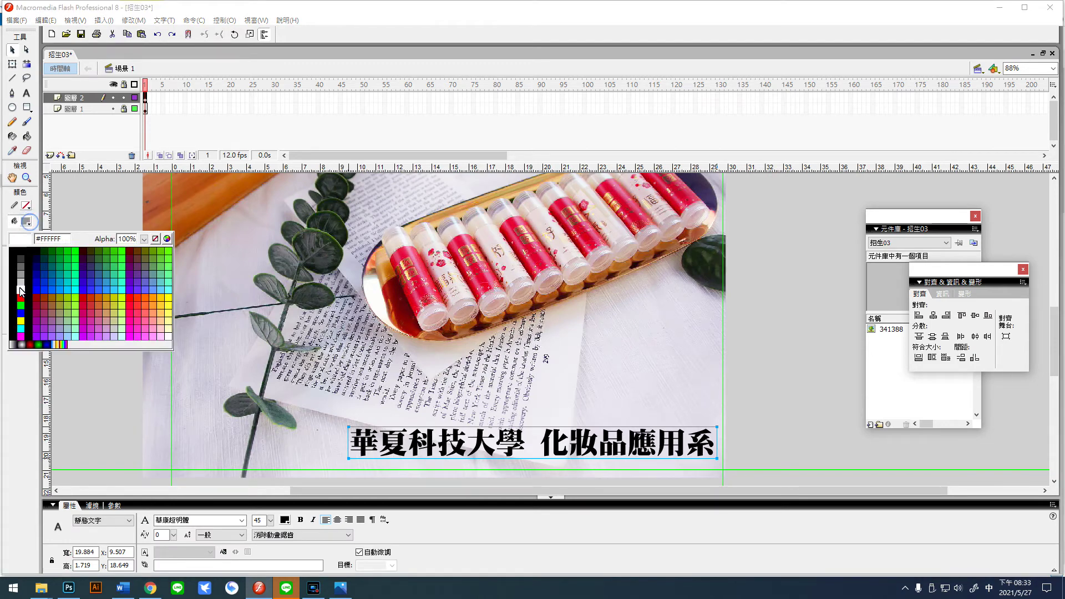
click(11, 291)
click(394, 408)
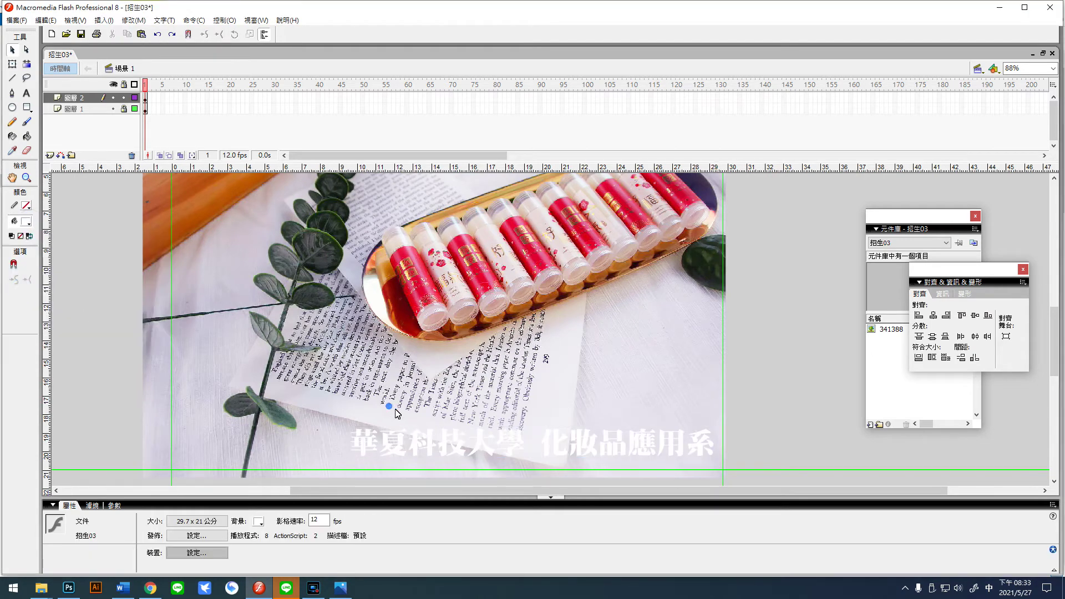
Shrink the title text and rotate it to follow the slanted lower edge of the lip balm tray.
click(552, 497)
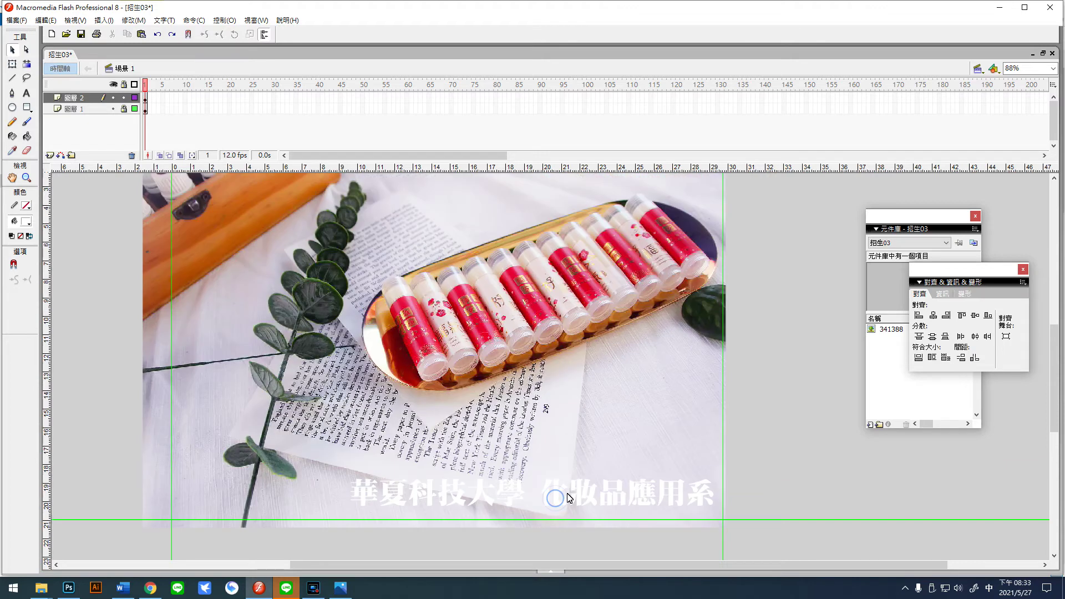
drag(558, 498, 551, 456)
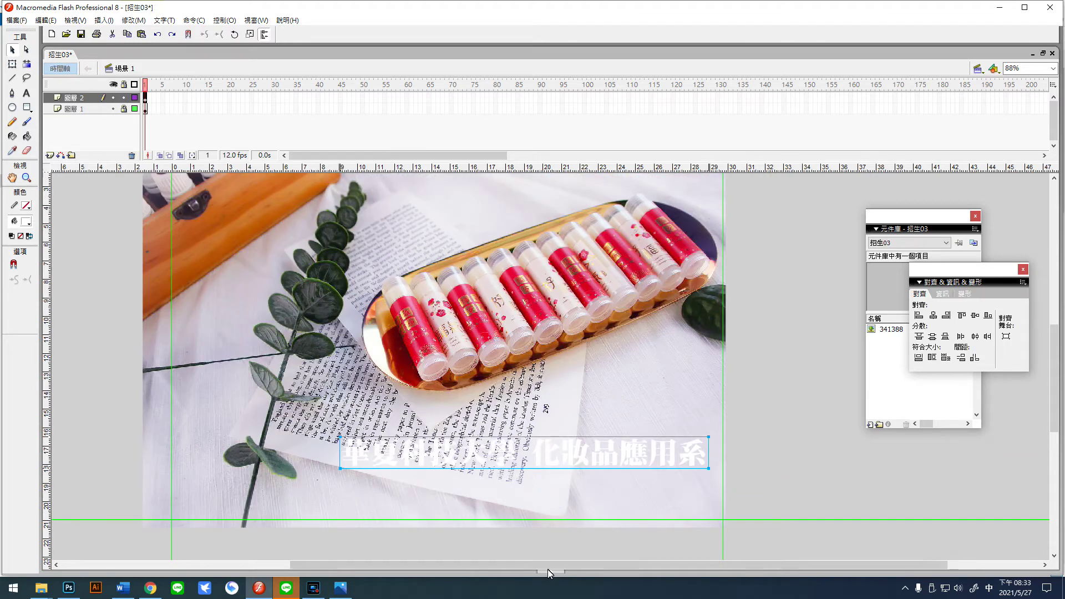
key(q)
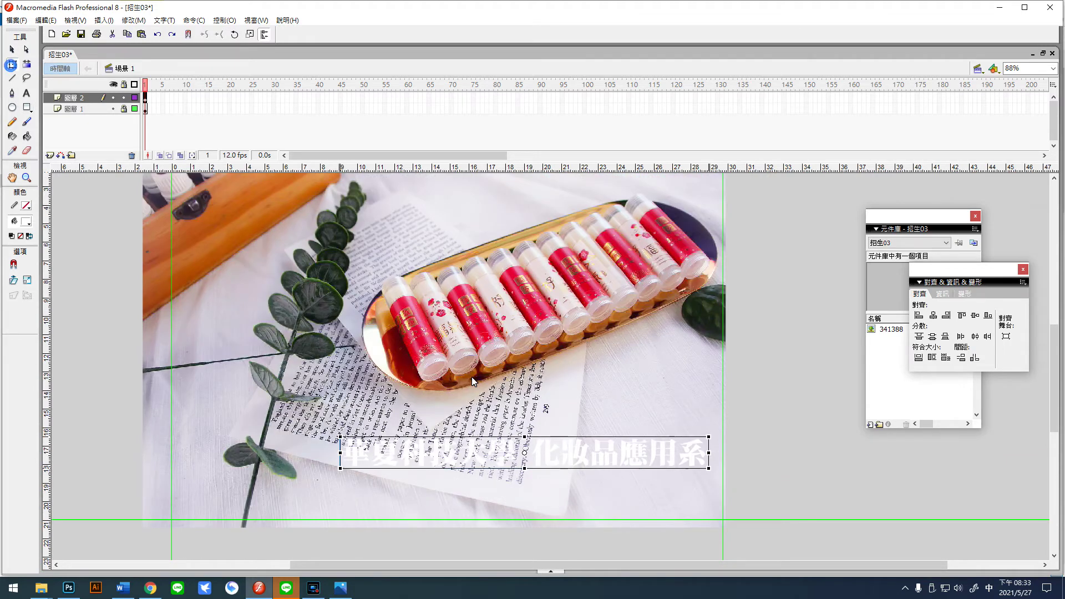
drag(709, 469, 635, 353)
click(645, 373)
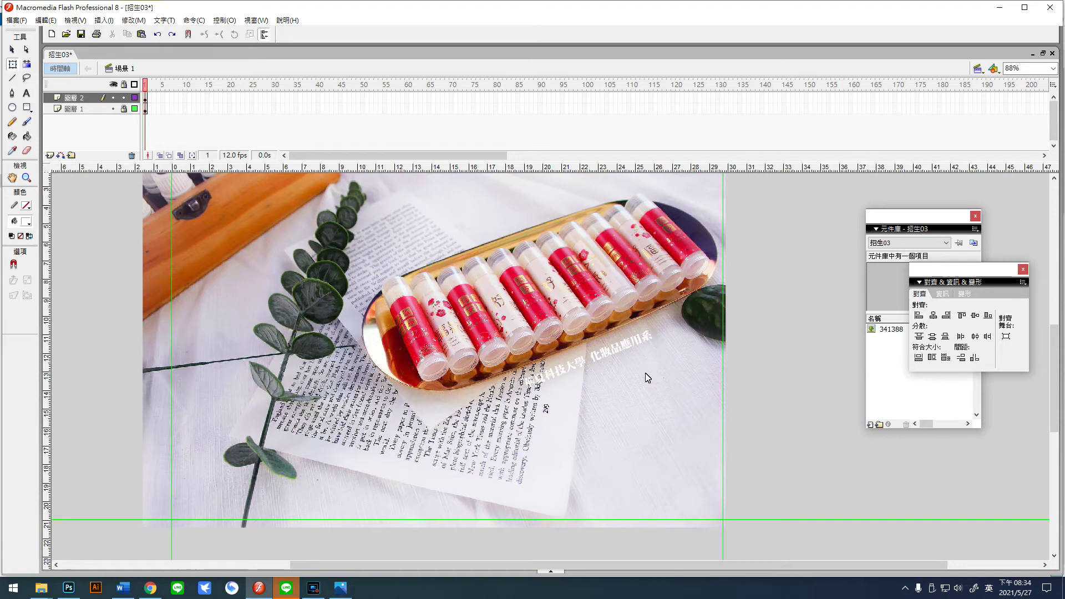
Shift the slanted title slightly up and right along the tray's lower edge and deselect it.
drag(606, 359, 628, 347)
click(664, 382)
scroll(663, 382, up, 3)
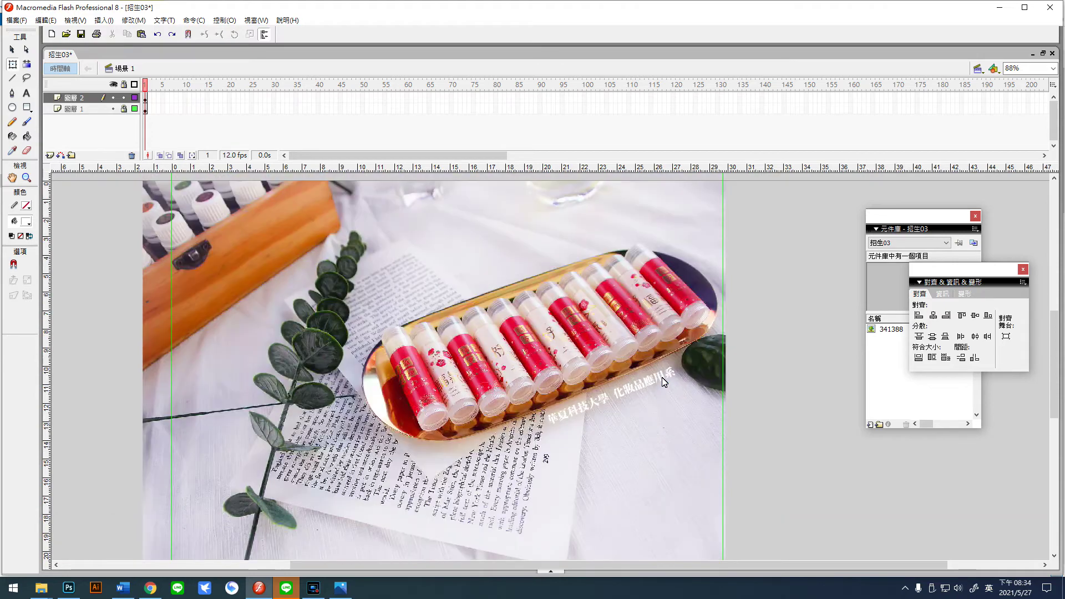
scroll(663, 380, up, 3)
Convert the slanted title text into a graphic symbol.
click(650, 440)
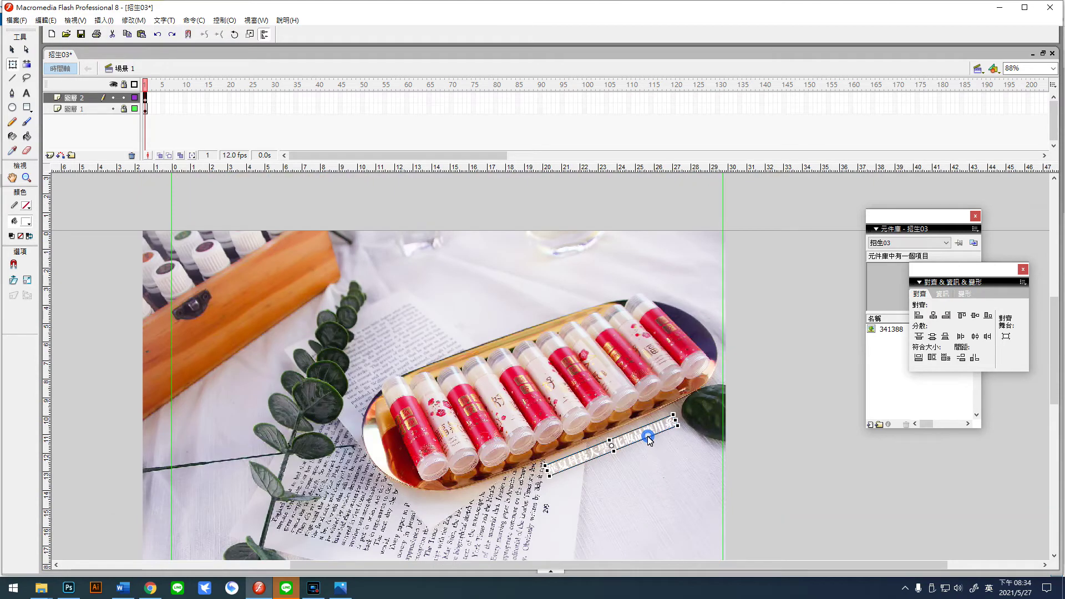
key(F8)
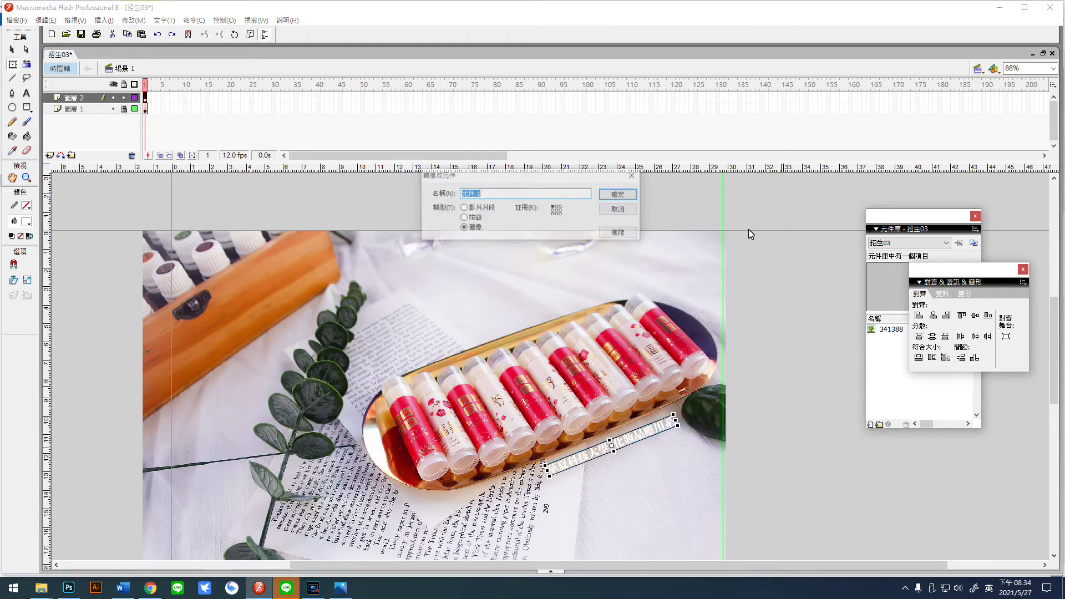
click(628, 199)
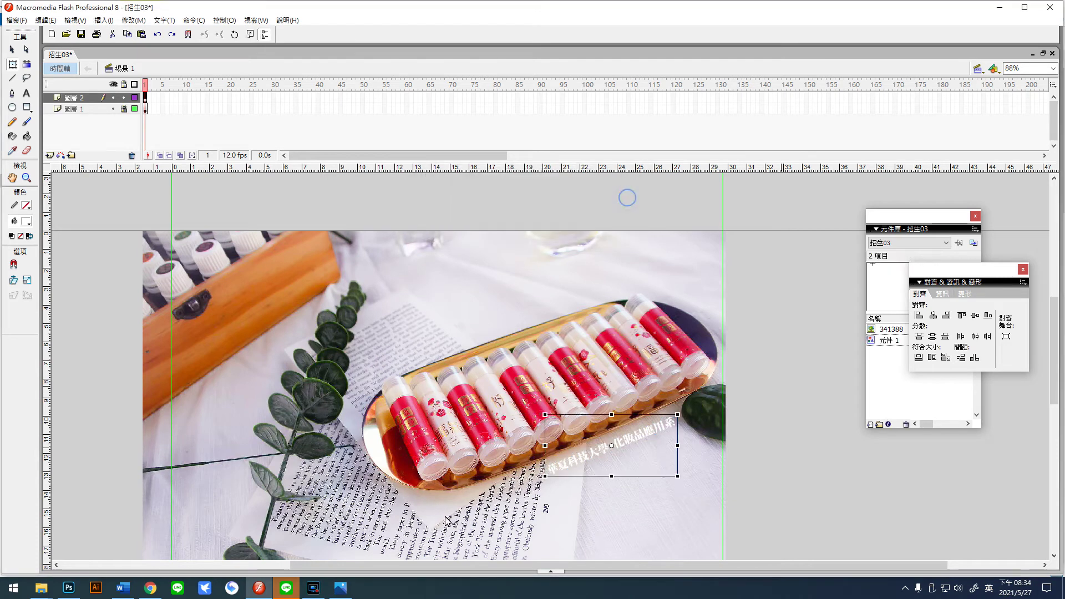
Apply an Alpha color effect to the title symbol to make it semi-transparent, and deselect it.
click(554, 572)
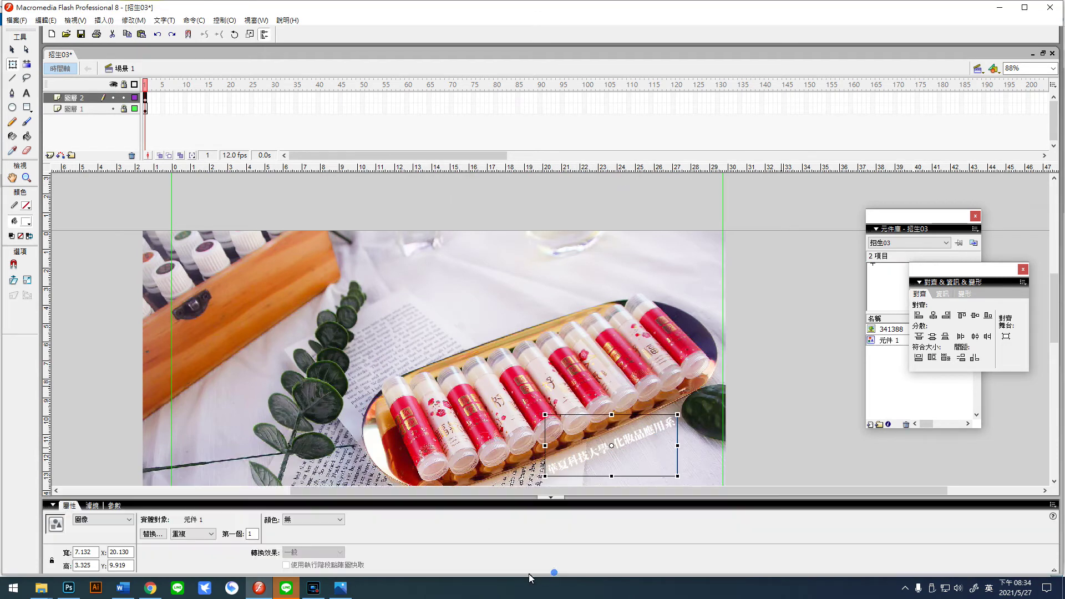
click(340, 519)
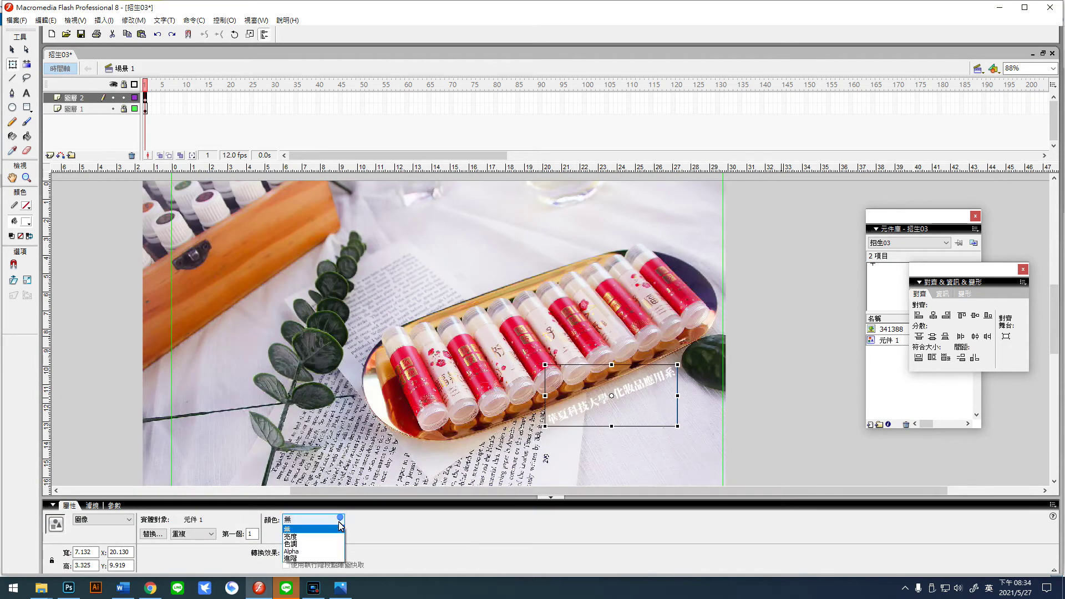
click(302, 551)
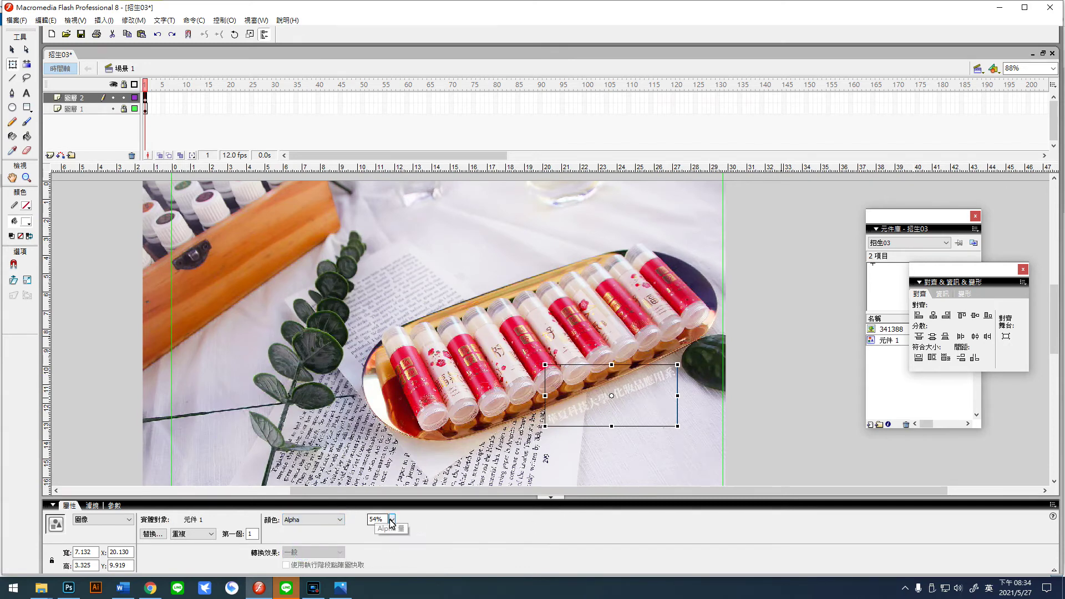
drag(391, 518, 393, 520)
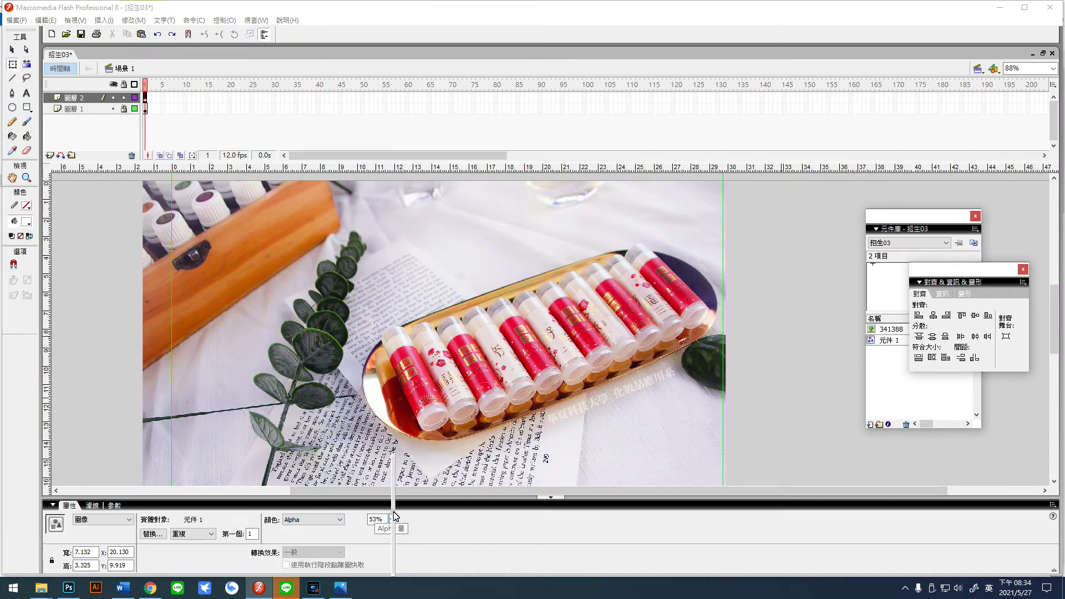
drag(395, 506, 396, 509)
click(476, 462)
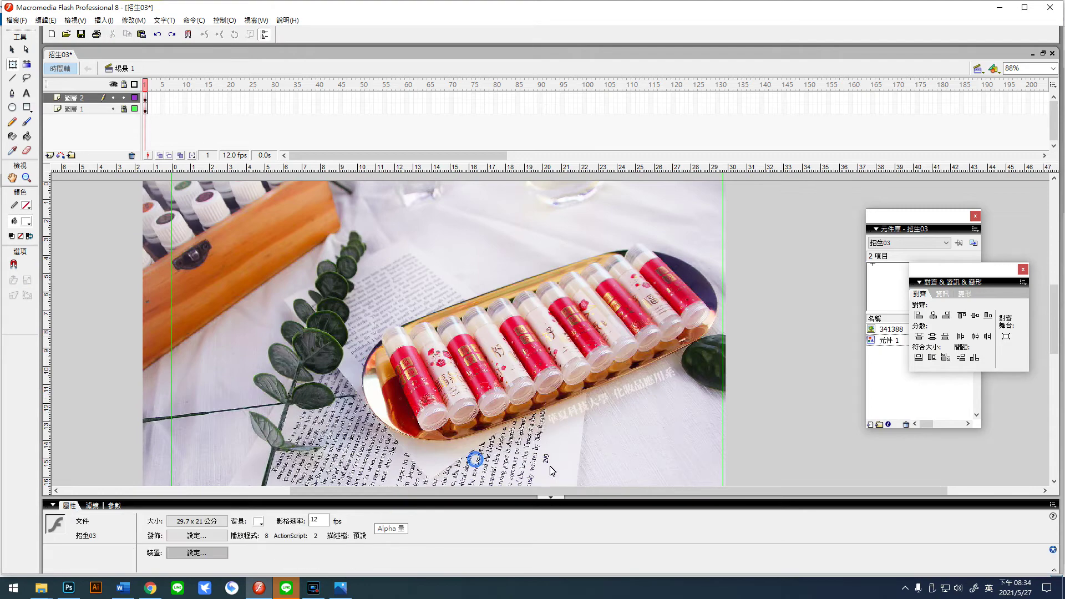
click(550, 498)
click(676, 491)
Review the finished layout and save the document.
scroll(781, 491, up, 4)
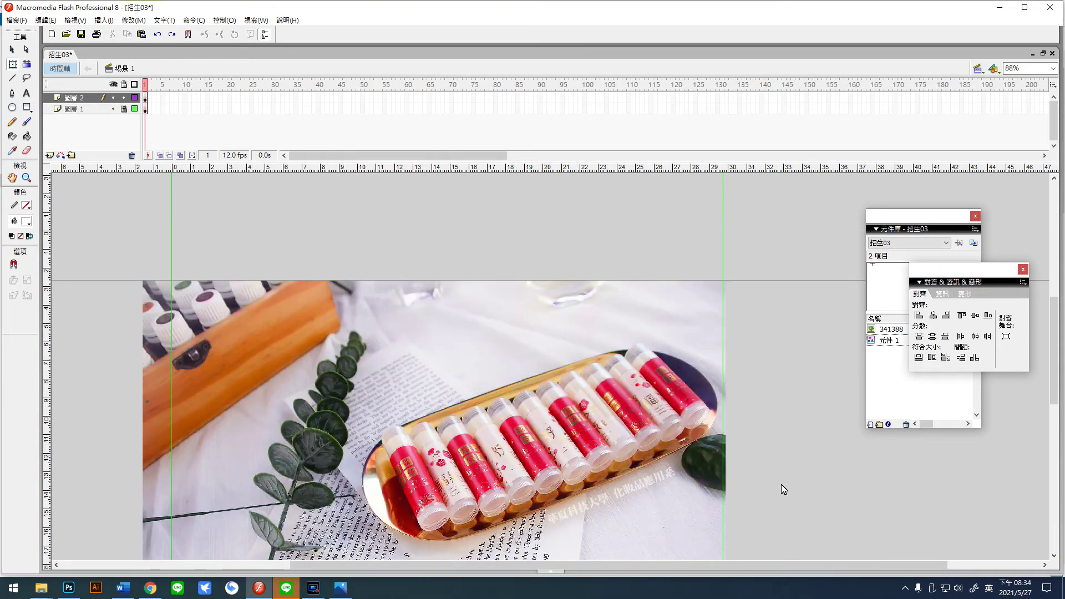
scroll(783, 489, down, 4)
scroll(783, 489, down, 2)
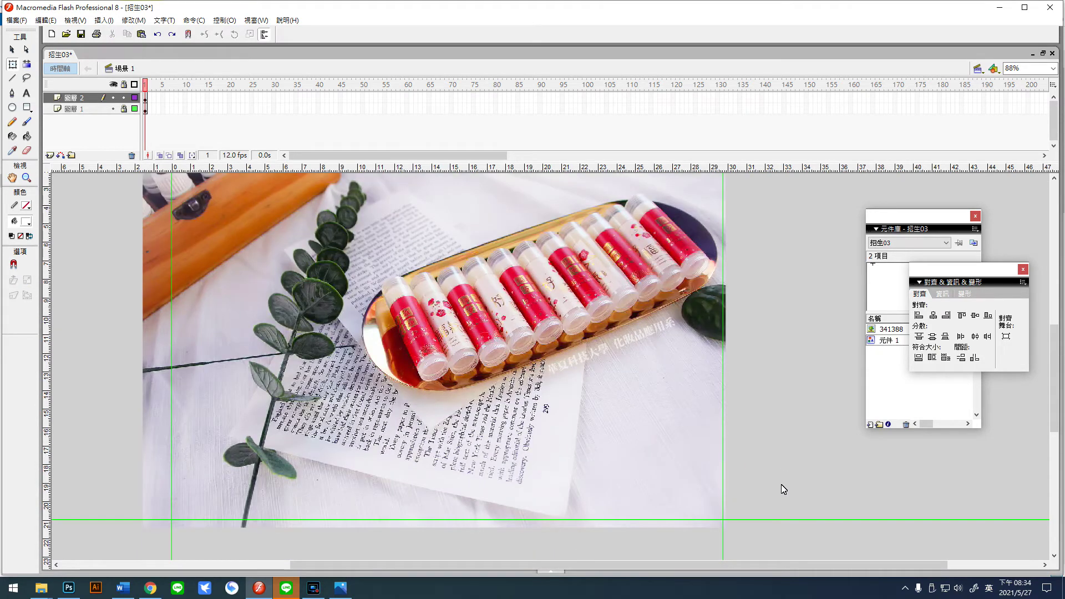
scroll(784, 489, up, 2)
click(81, 35)
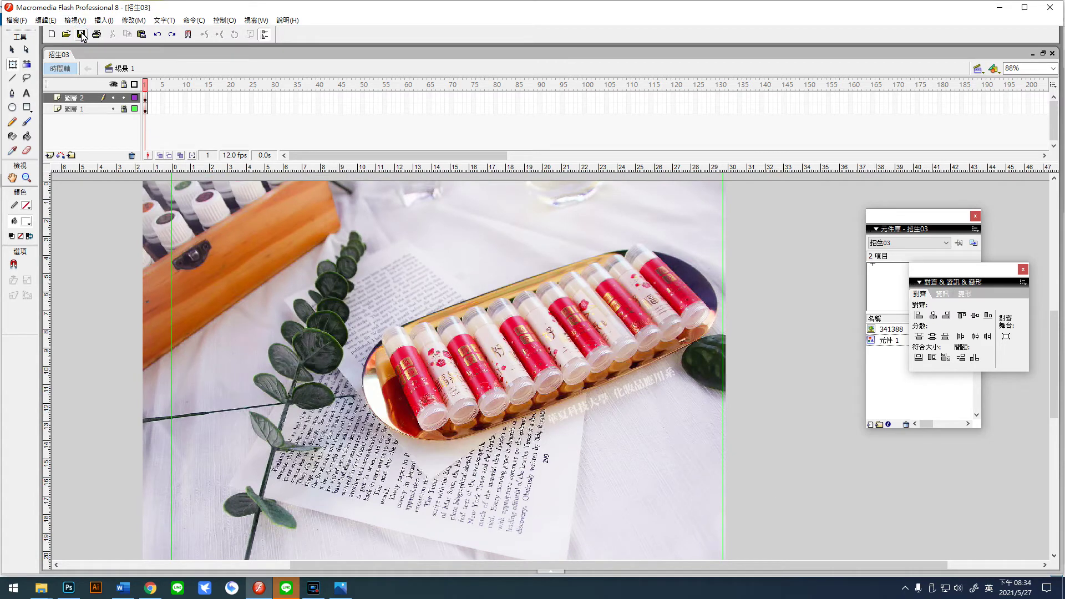
Export the layout as a JPEG image named 招生05 in the 2021 lego folder at 300 dpi, quality 100.
click(15, 24)
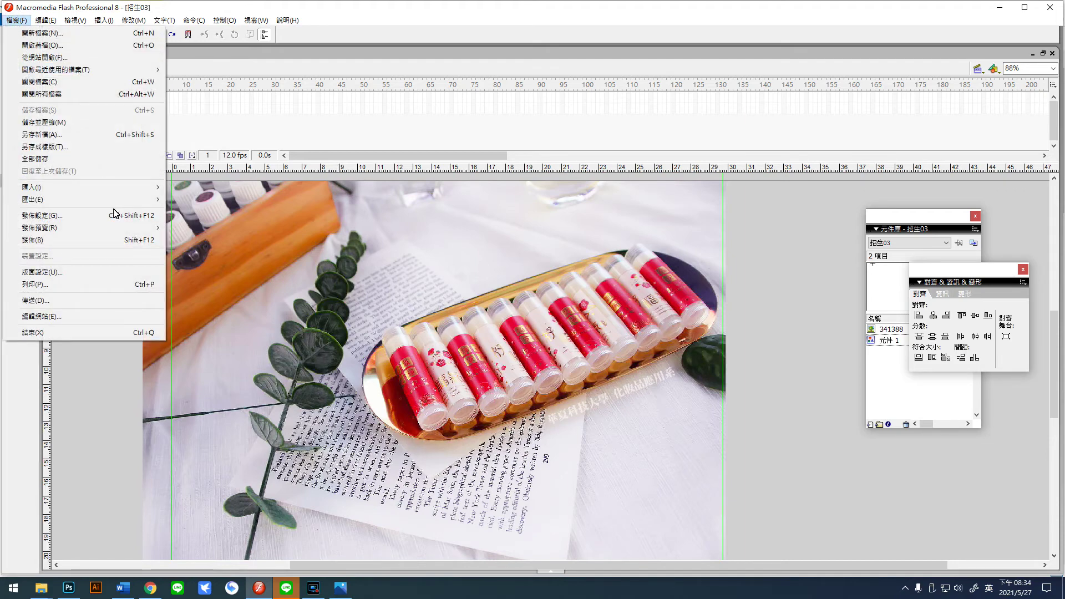
mouse_move(95, 198)
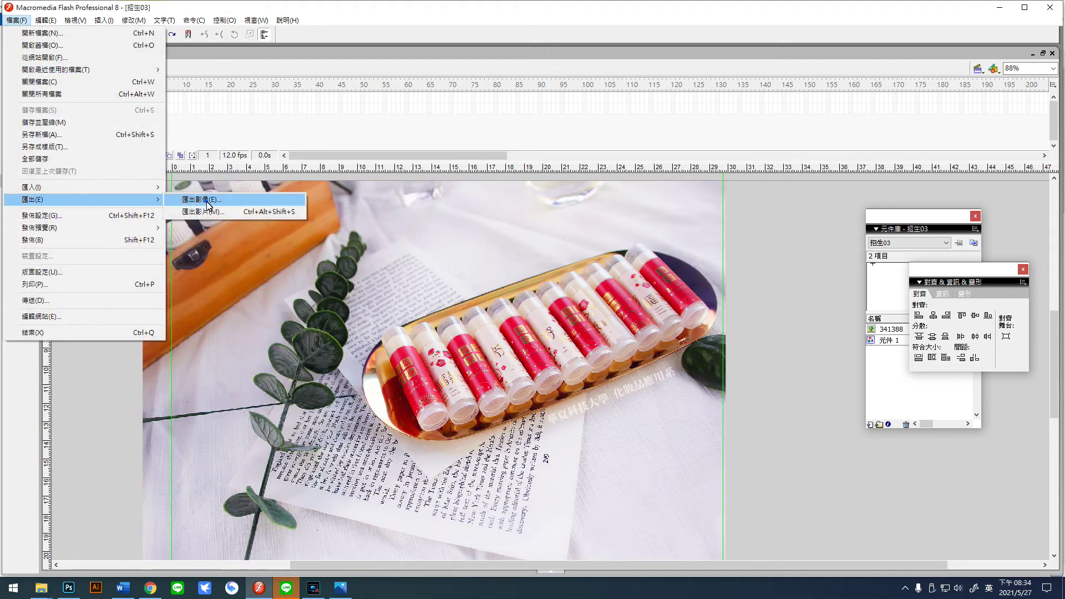
click(192, 200)
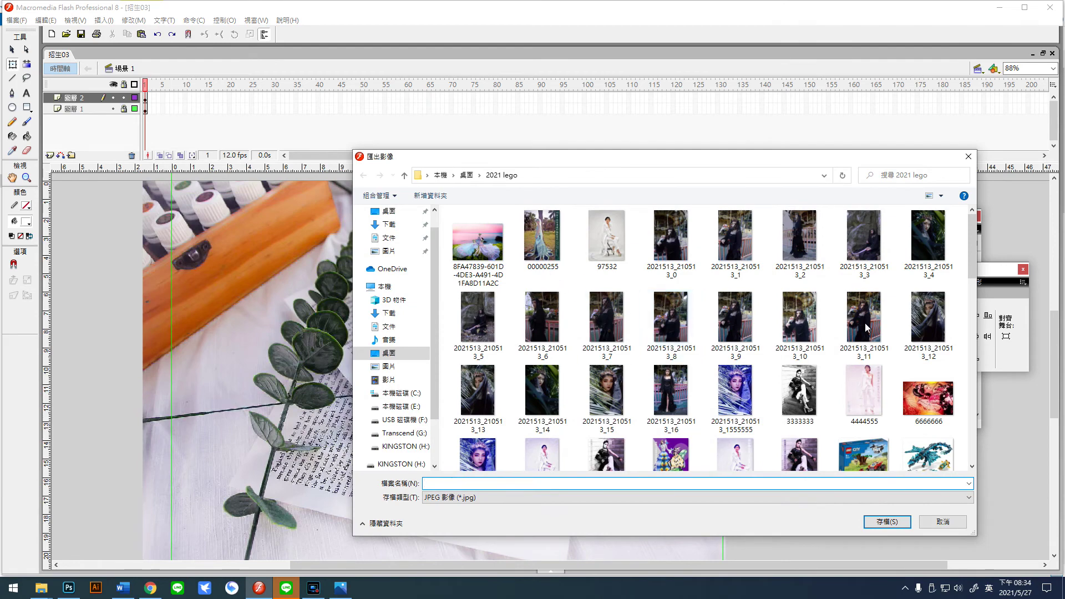
drag(976, 249, 970, 437)
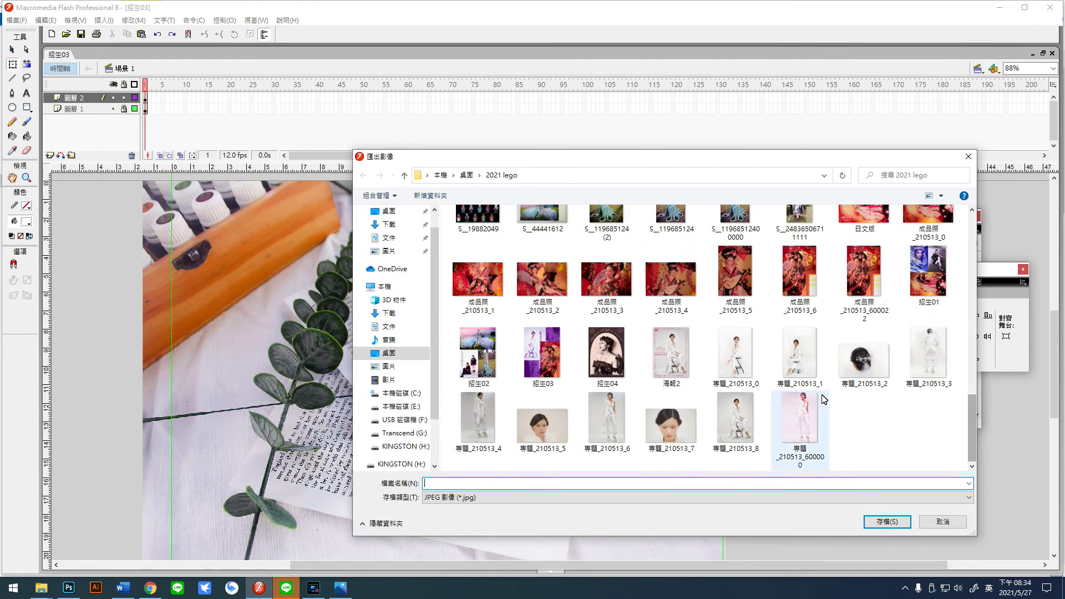
click(614, 368)
click(449, 486)
click(449, 485)
text(5)
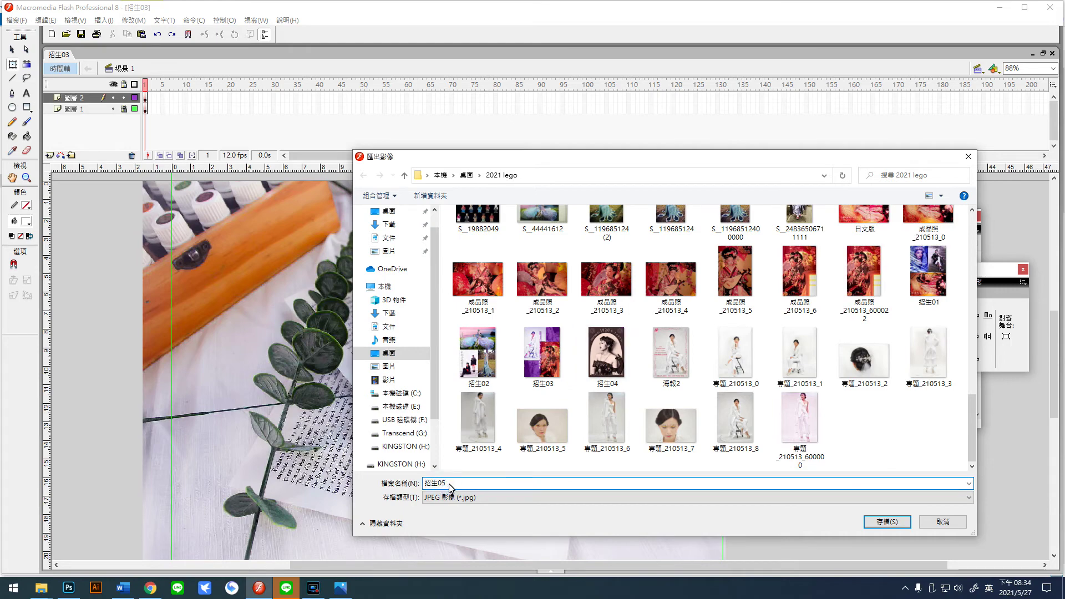
click(874, 524)
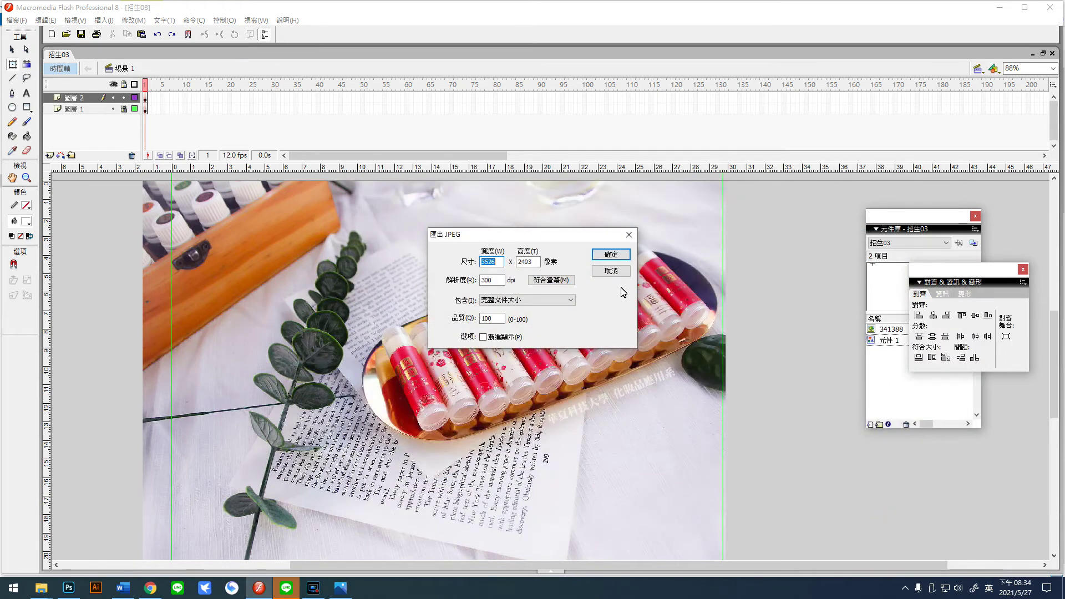
click(611, 254)
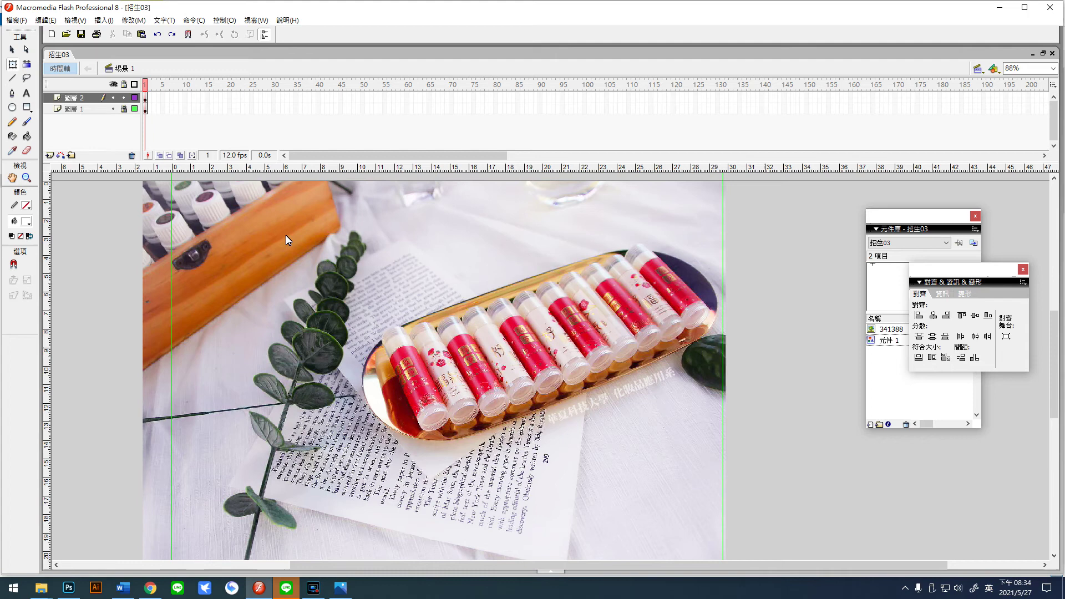
Insert a new blank scene into the document.
click(104, 20)
click(116, 79)
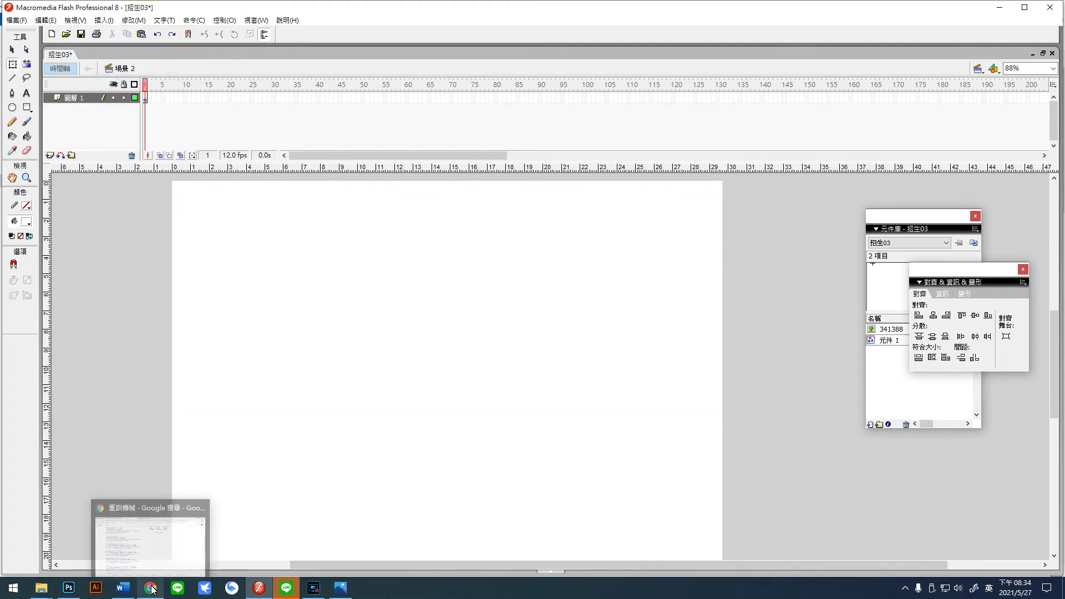
scroll(254, 488, up, 3)
scroll(257, 492, down, 2)
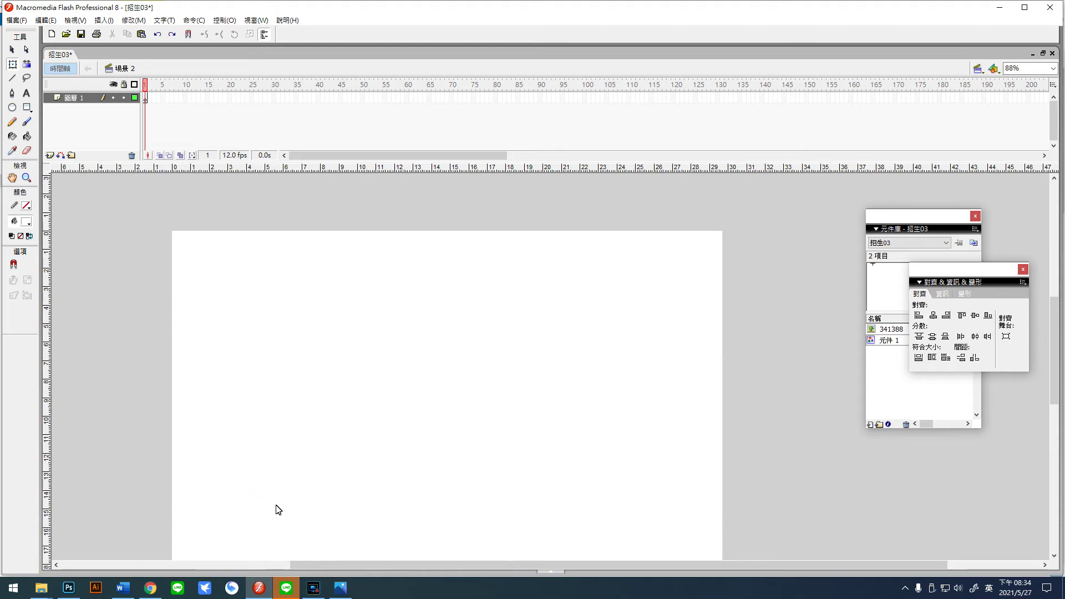
Switch to the Downloads folder in File Explorer and compare photos 341393 and 341385 for the next layout.
click(41, 587)
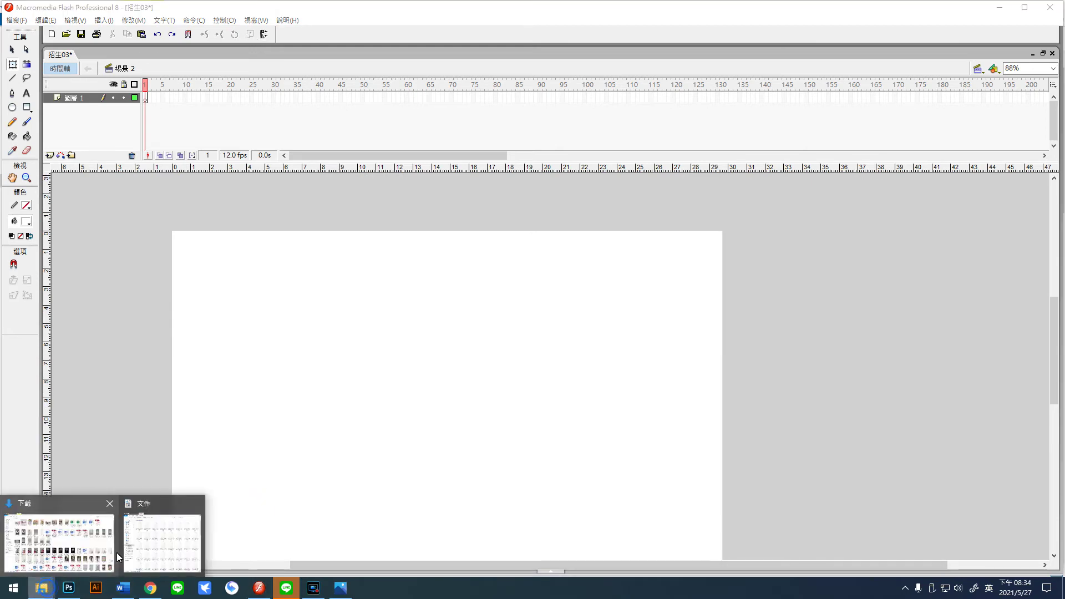
click(110, 558)
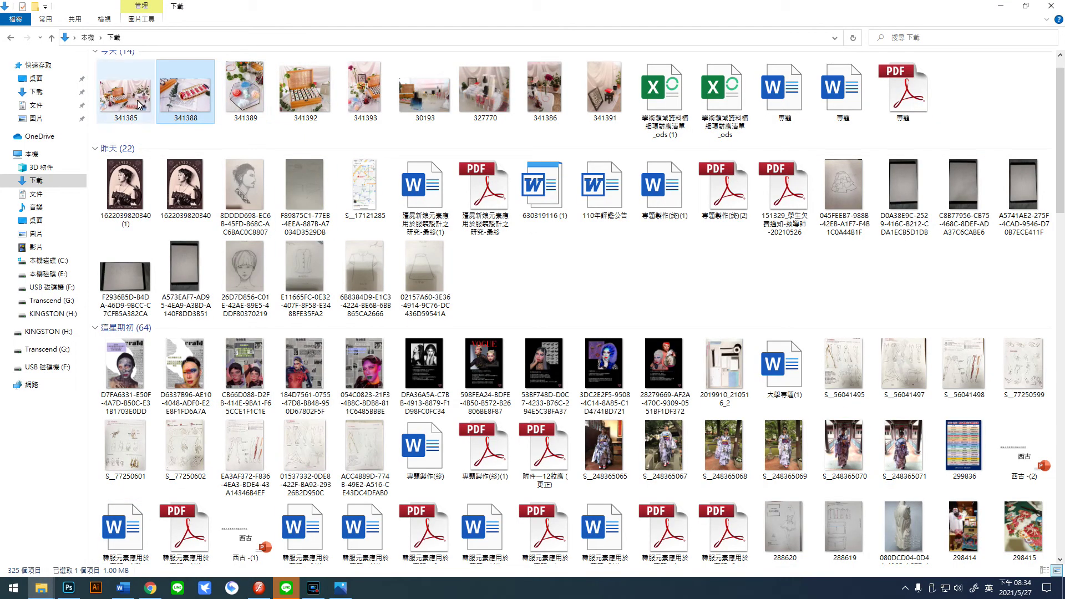
double_click(369, 91)
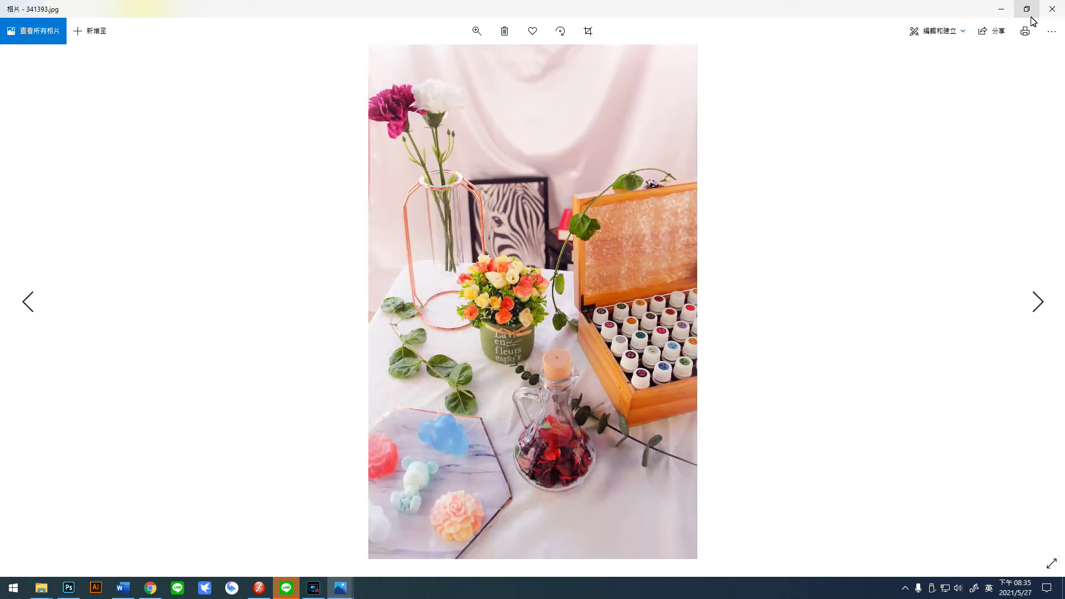
click(1050, 13)
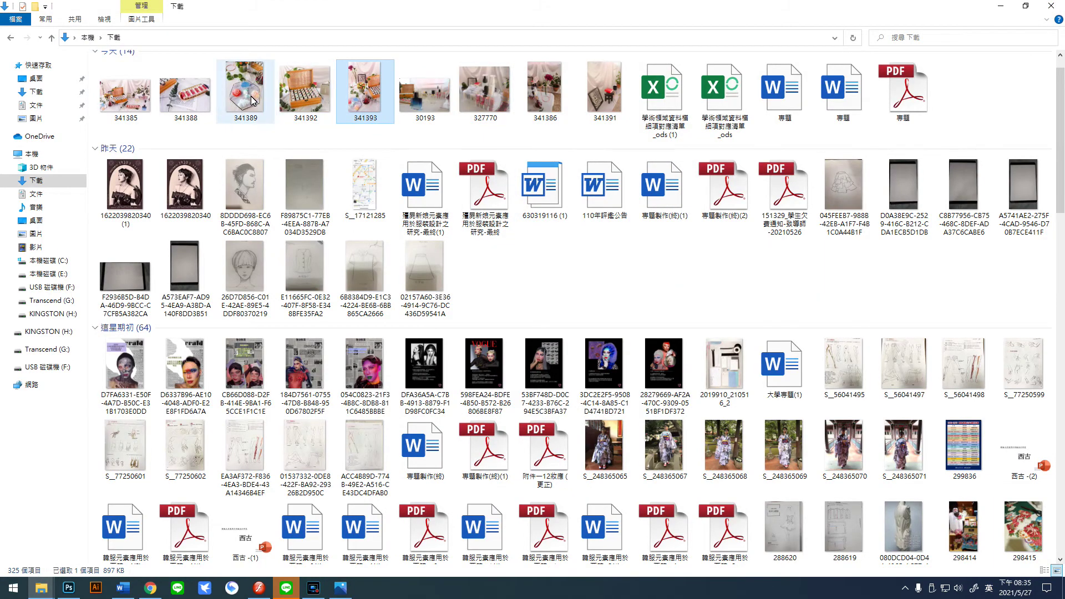
double_click(133, 92)
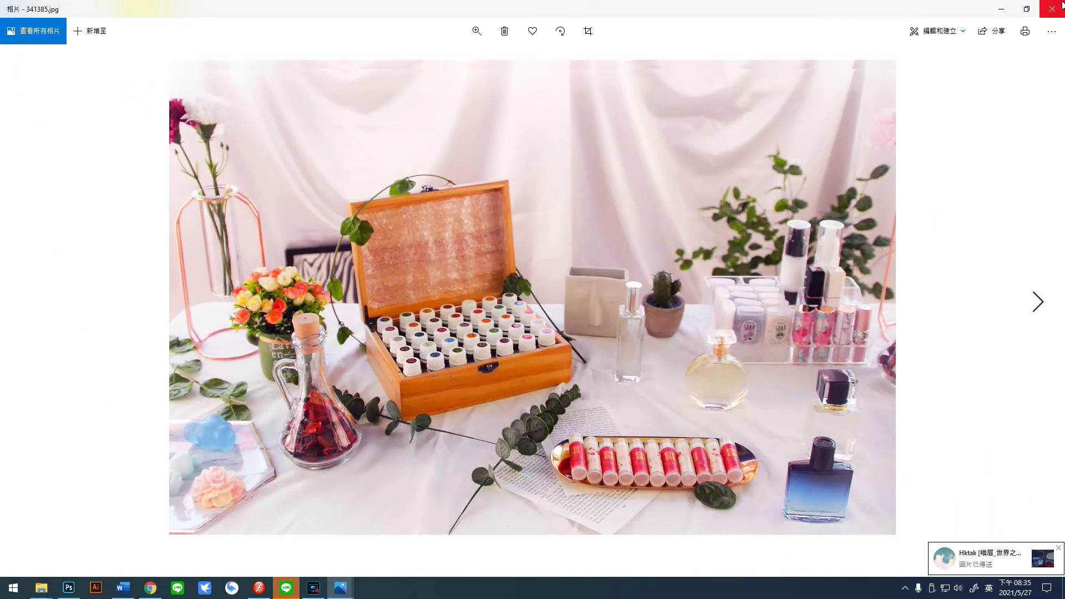
click(1059, 8)
double_click(368, 94)
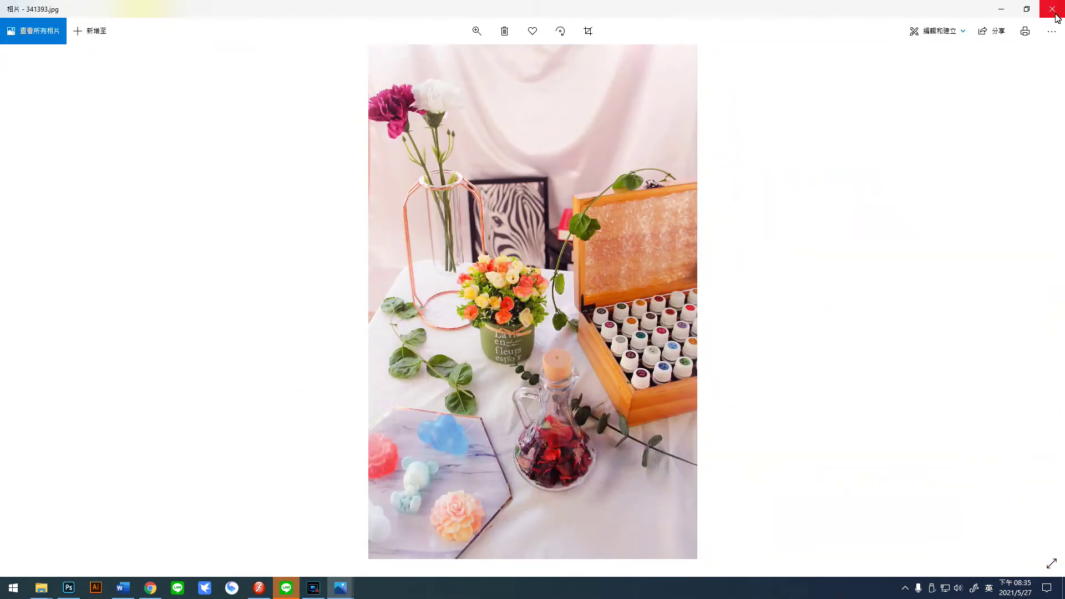
click(1025, 31)
click(469, 10)
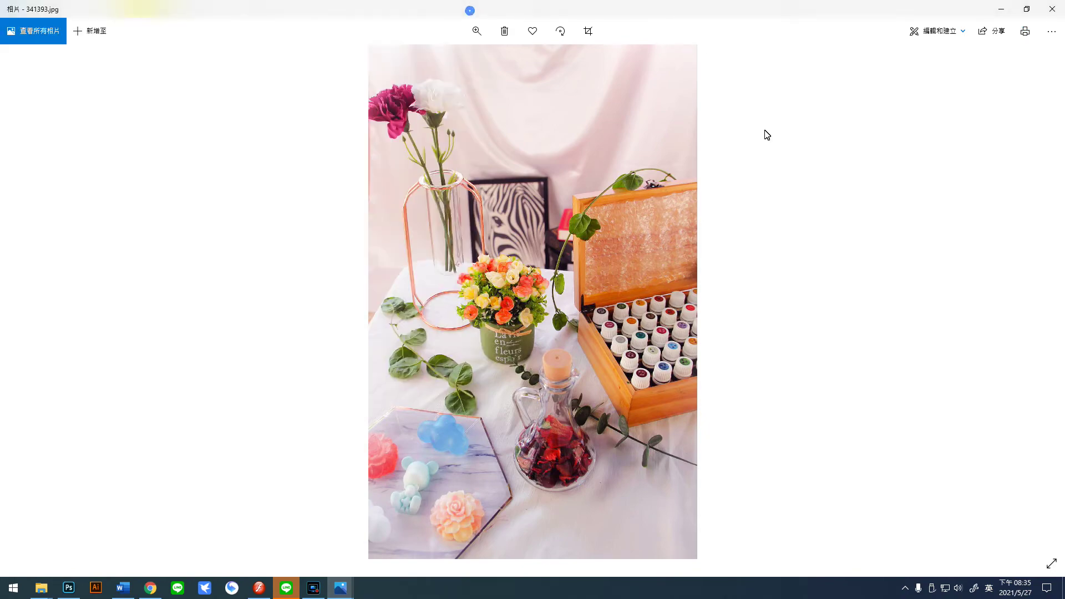
click(1050, 12)
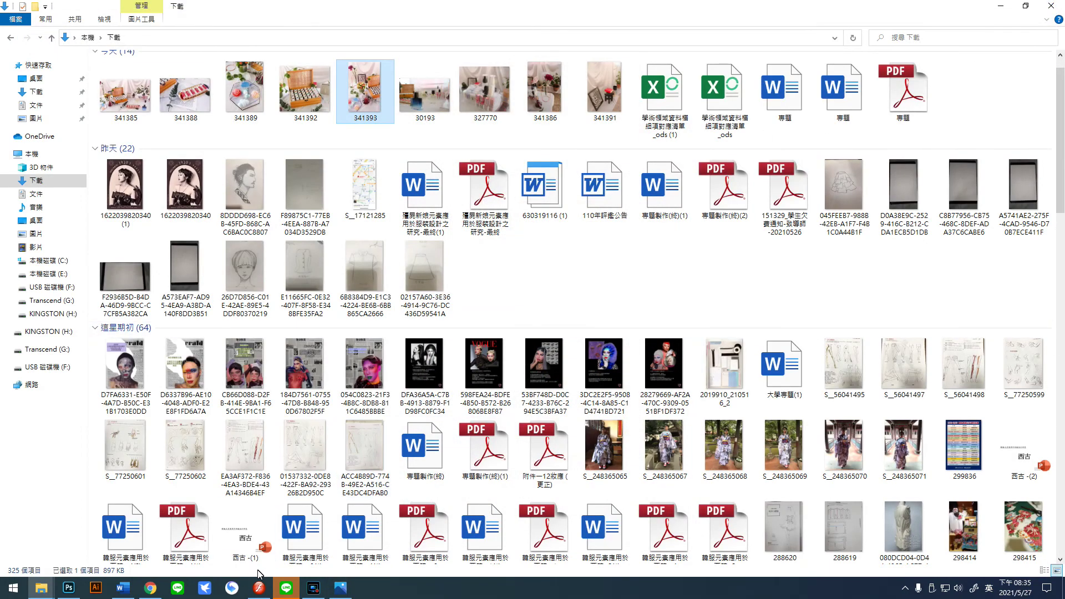
Switch to the Flash document 招生03 and set its size to 21 cm wide by 29.7 cm high.
click(257, 593)
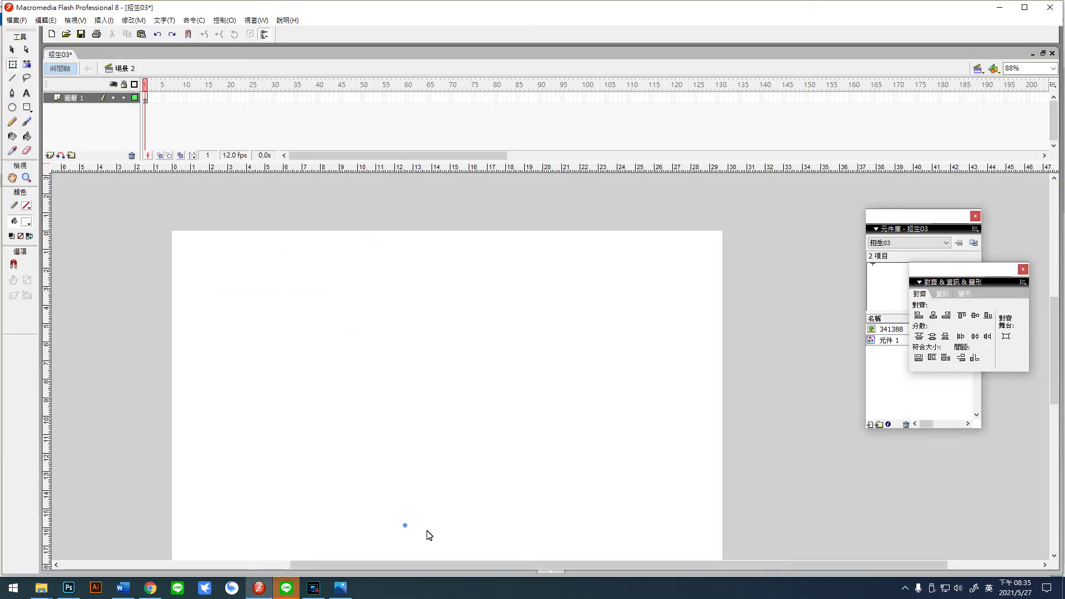
key(ctrl+F3)
click(214, 519)
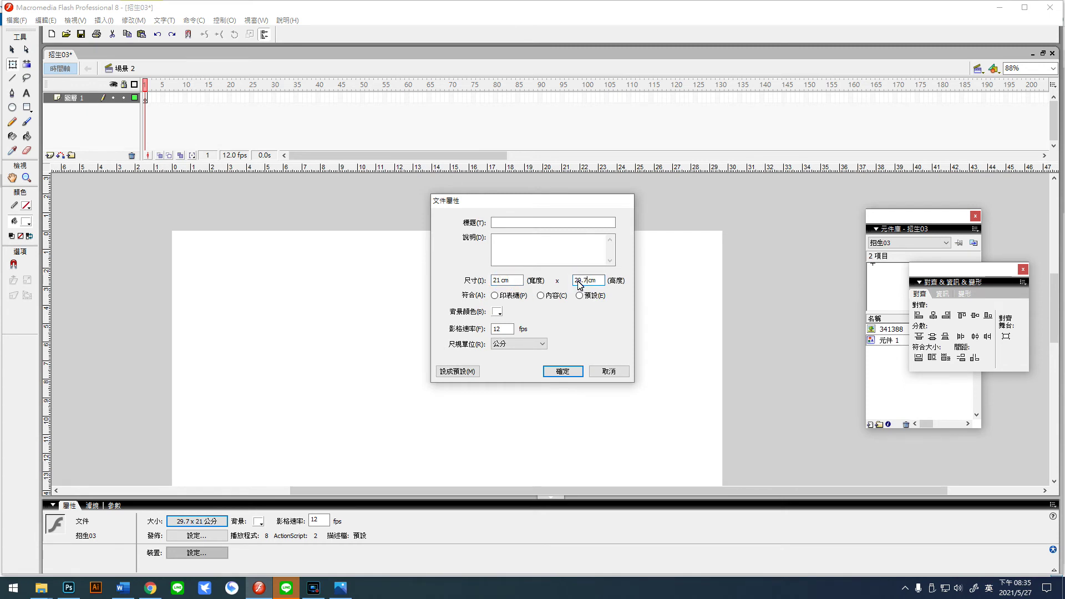
click(564, 372)
Place ruler guides along all four edges of the portrait page.
drag(474, 173, 485, 230)
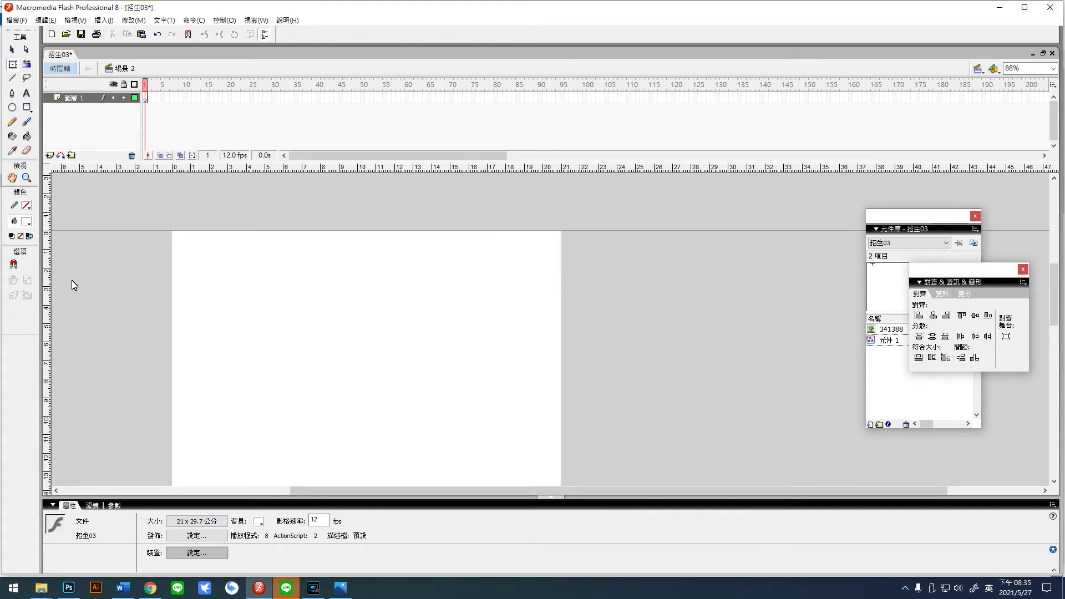
drag(49, 282, 173, 284)
drag(47, 282, 561, 281)
scroll(507, 290, down, 8)
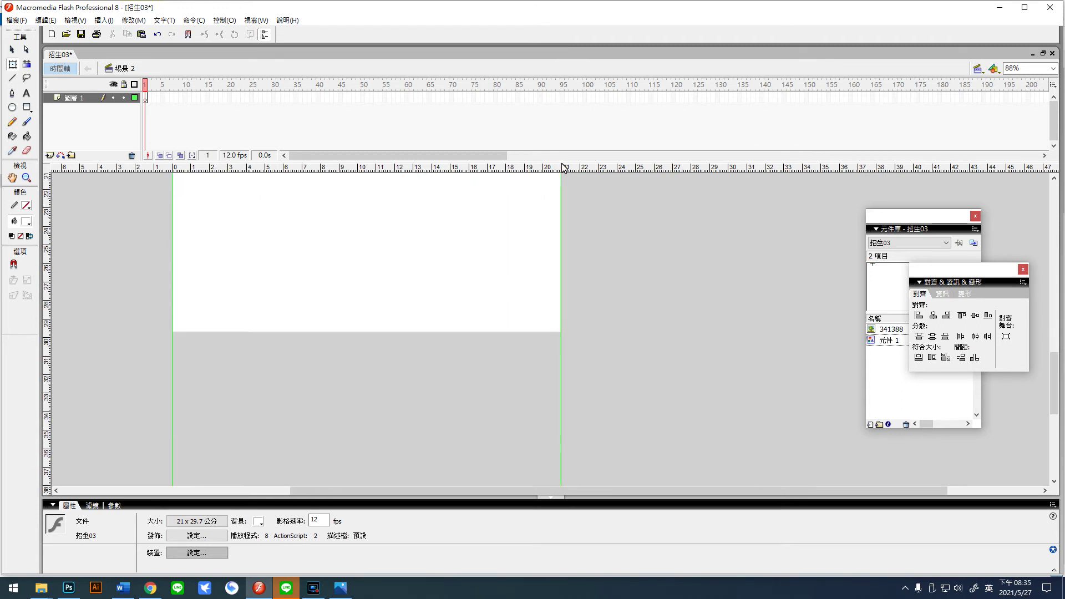
drag(538, 167, 538, 332)
Fine-tune the horizontal guides to match the page's bottom and top edges exactly.
click(26, 178)
drag(149, 306, 230, 356)
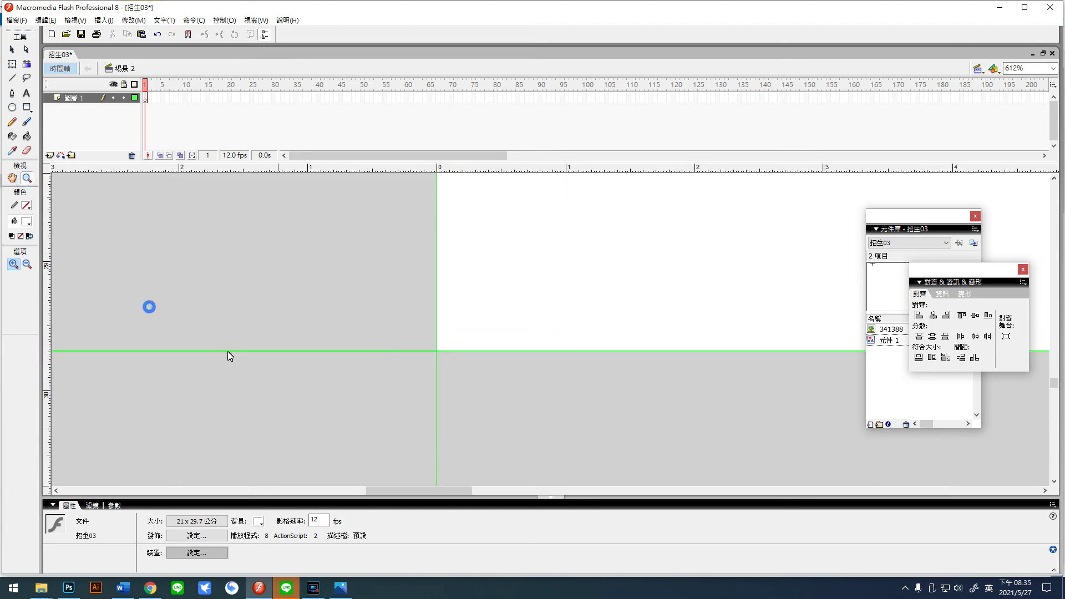
scroll(423, 285, up, 3)
click(12, 49)
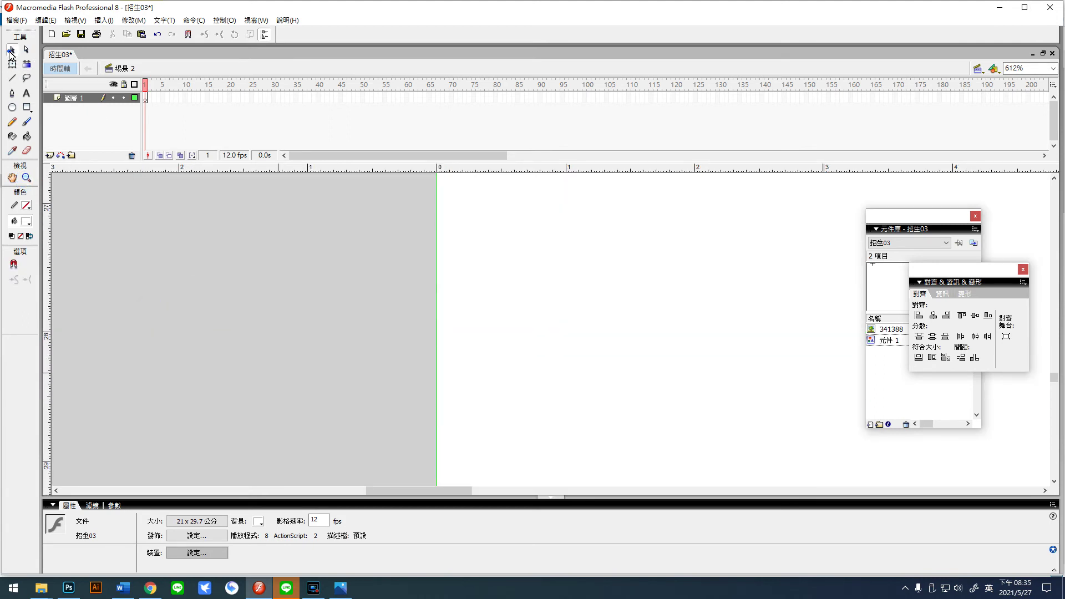
scroll(532, 371, down, 1)
scroll(531, 371, down, 1)
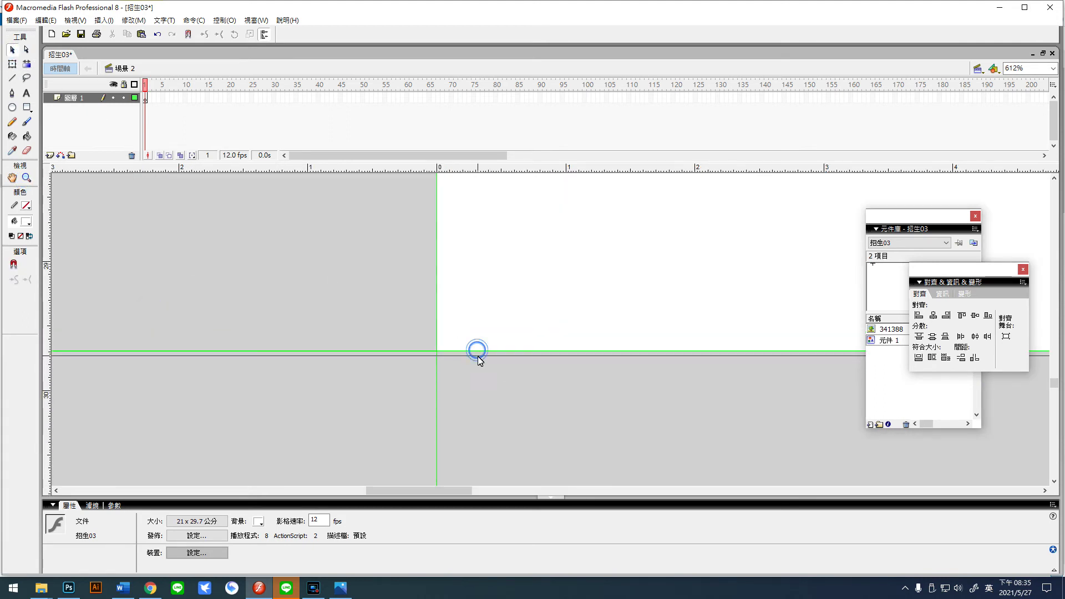
scroll(490, 343, up, 6)
scroll(494, 339, up, 15)
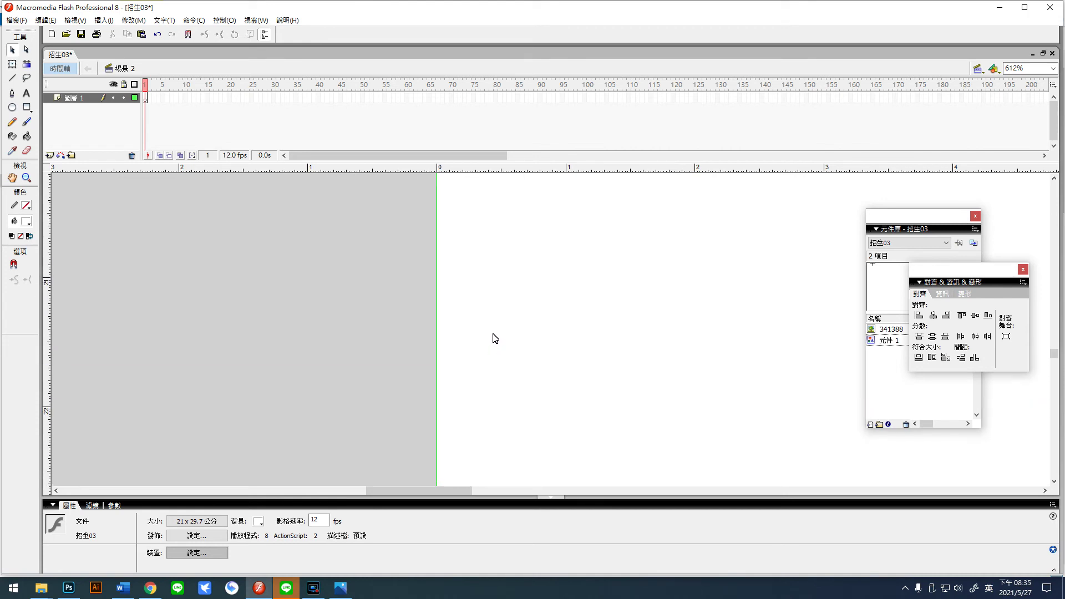
scroll(495, 338, up, 15)
scroll(498, 339, down, 2)
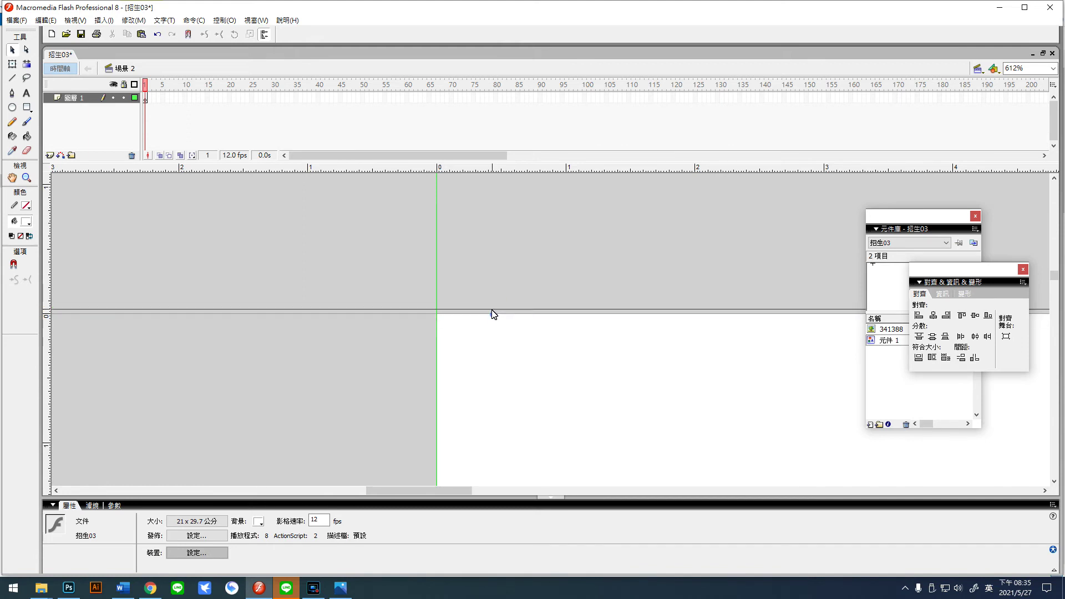
Align the vertical guide with the page's right edge at the 21 cm mark and dismiss the screen recorder window.
drag(401, 486, 649, 484)
click(277, 348)
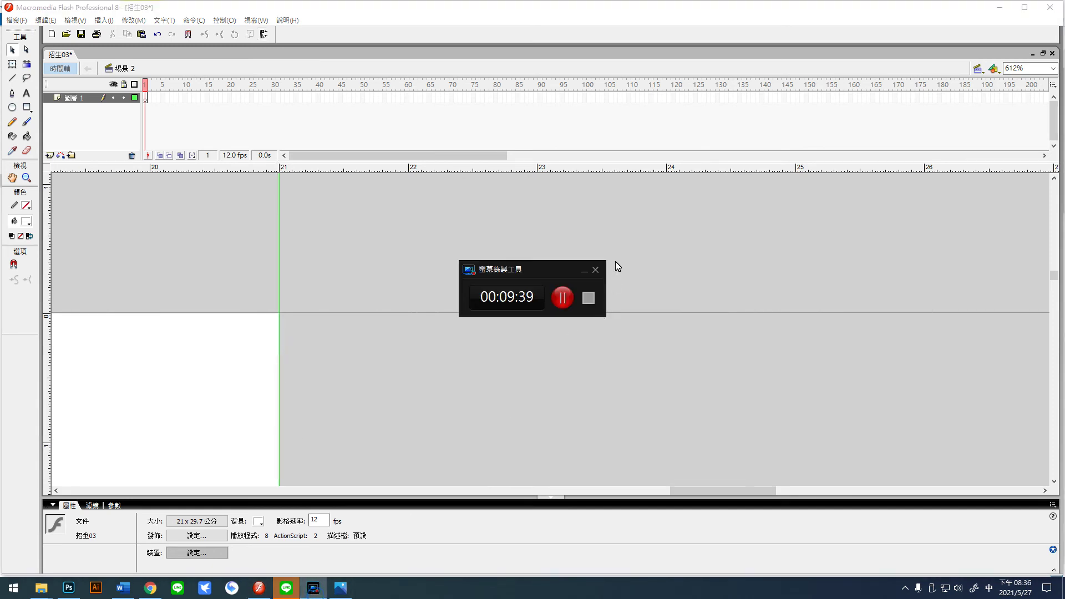
click(582, 271)
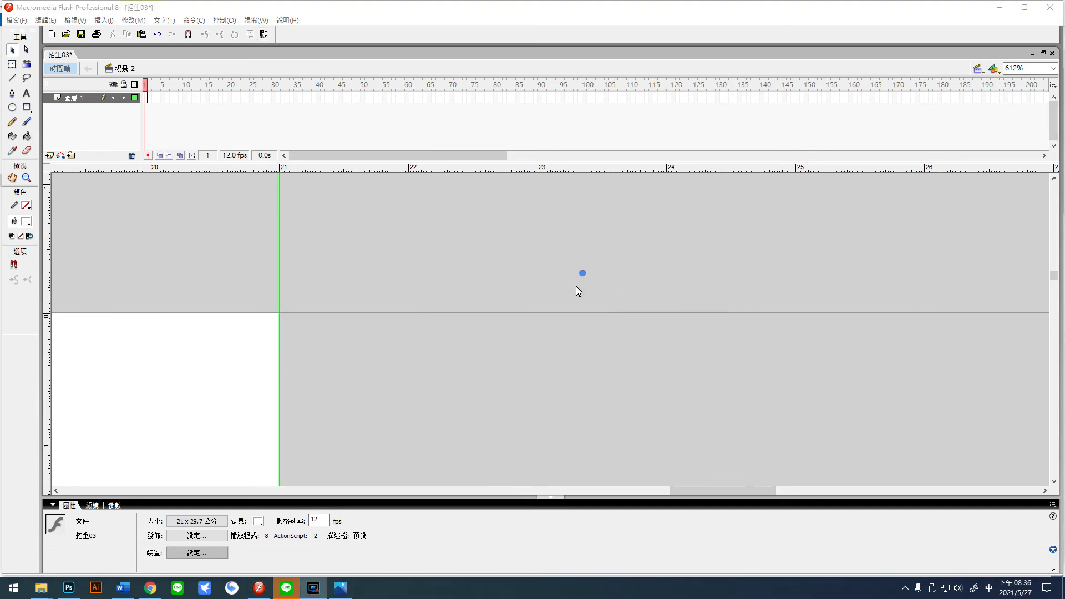
click(420, 440)
Import photo 341393 from the Downloads folder in File Explorer and position it over the portrait page.
key(ctrl+z)
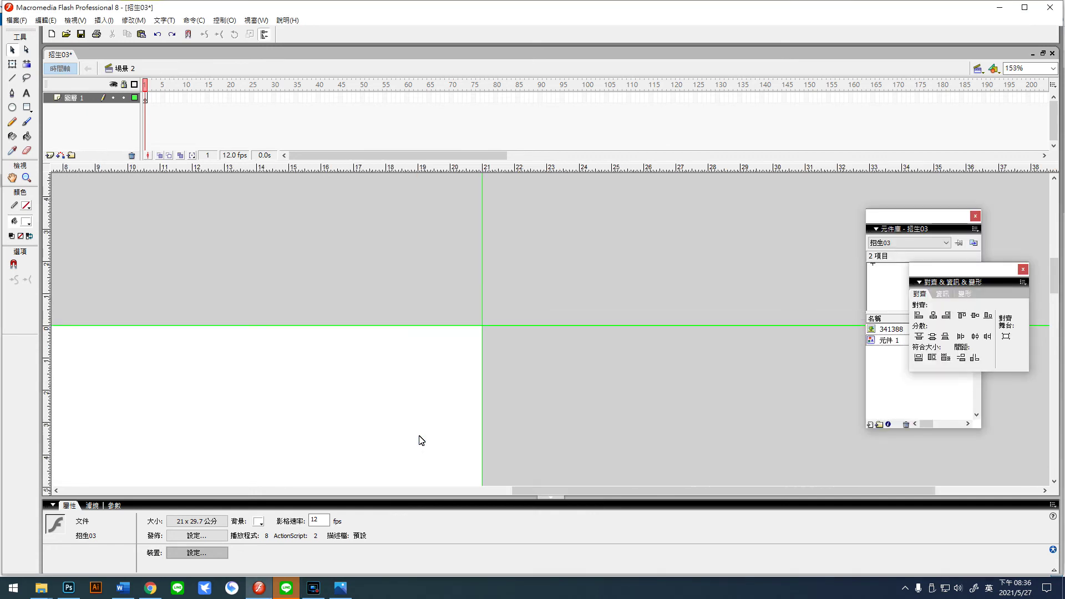
key(ctrl+z)
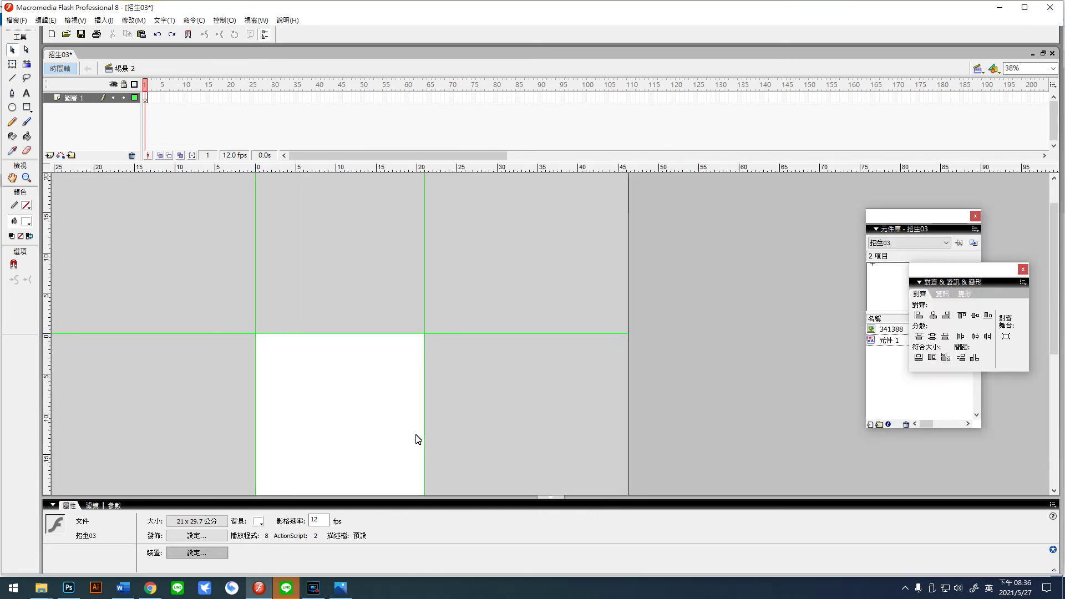
mouse_move(41, 587)
click(52, 550)
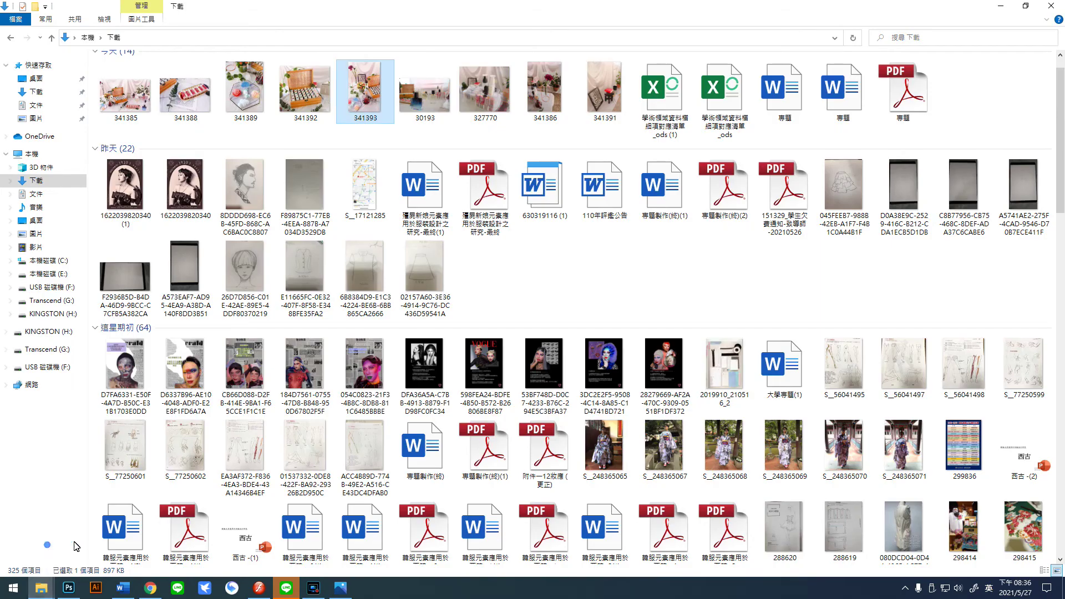
drag(362, 105, 326, 426)
drag(501, 399, 315, 391)
scroll(339, 374, down, 3)
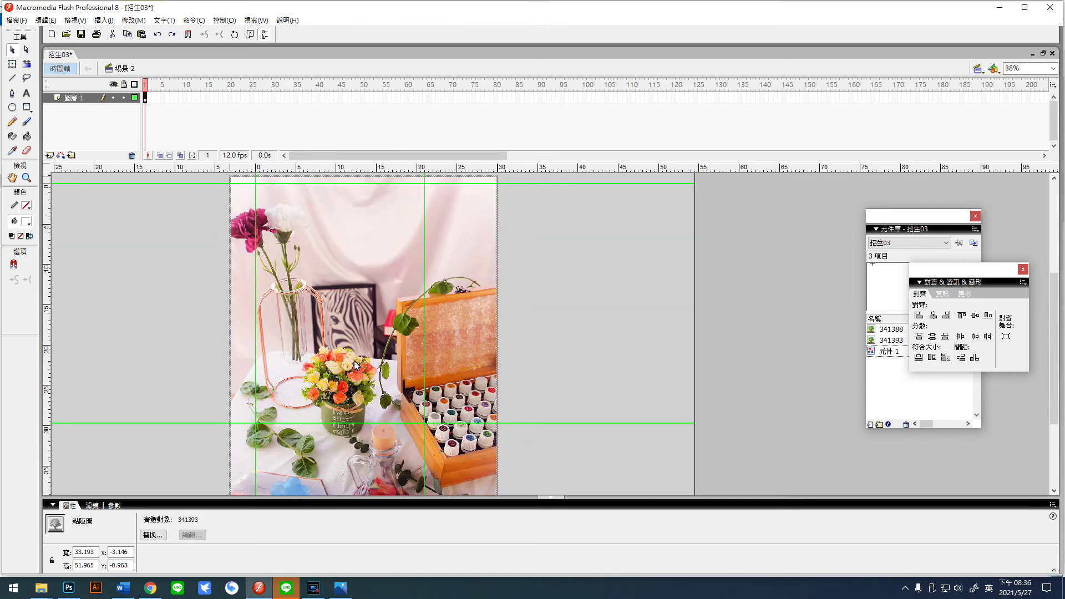
Scale the photo down with Free Transform to about 22.5 × 35.2 cm so it slightly overlaps the page width.
scroll(356, 364, up, 1)
click(12, 64)
mouse_move(231, 227)
mouse_down()
mouse_move(286, 314)
mouse_move(264, 245)
mouse_move(242, 223)
mouse_up()
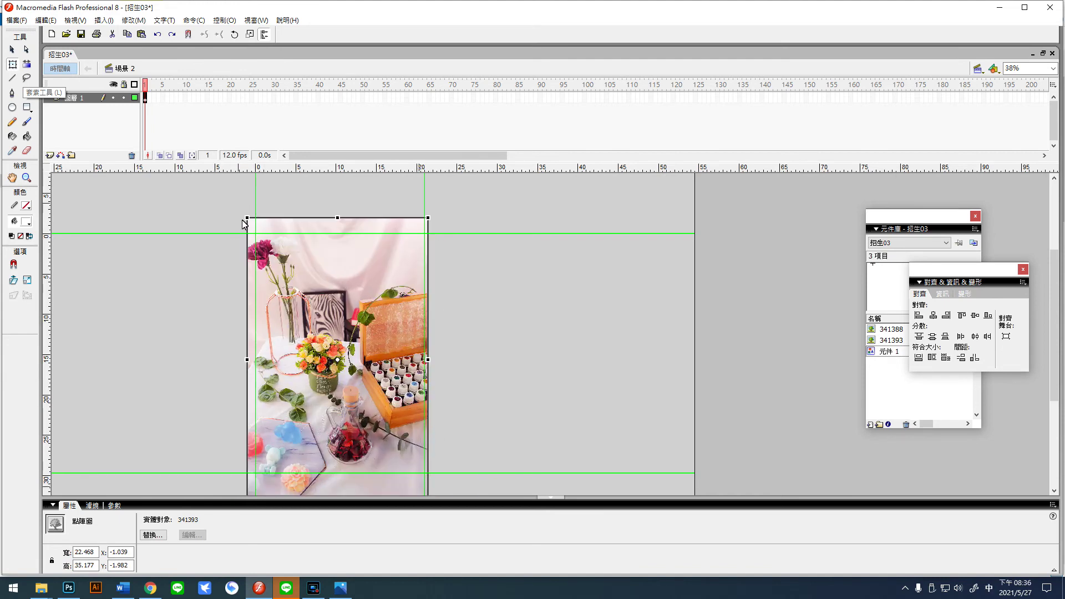
key(alt+f)
click(440, 327)
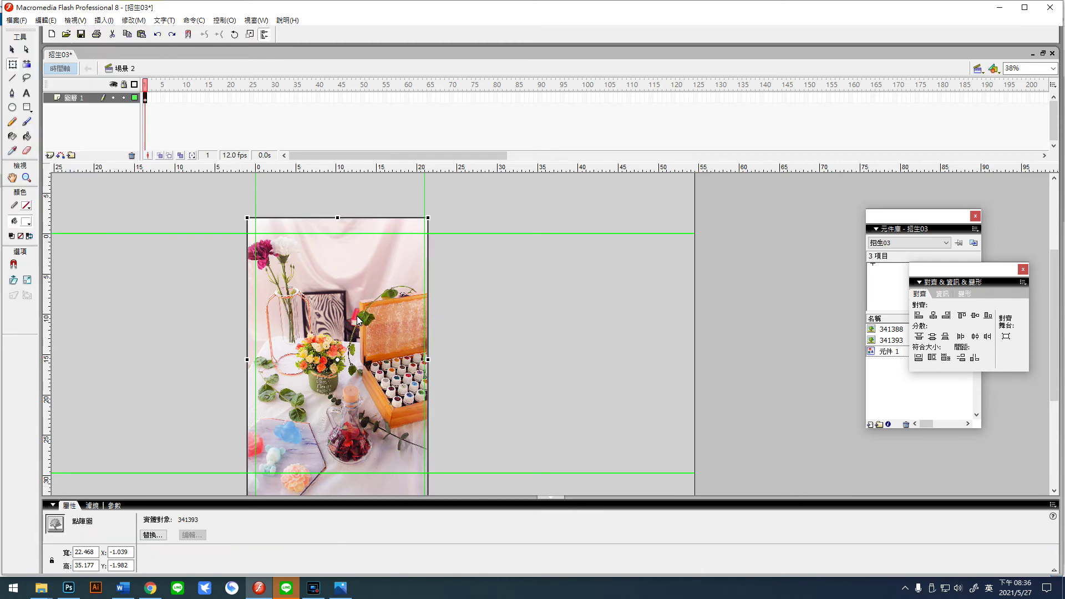
Nudge the photo upward to about Y -4.8 cm so its lower edge just covers the bottom guide.
key(Up)
key(Up)
key(Up)
key(Up)
key(Up)
key(Up)
key(Up)
key(Up)
key(Up)
key(Up)
key(Up)
key(Up)
key(Up)
key(Up)
key(Up)
key(Up)
key(Up)
key(Up)
key(Up)
key(Up)
key(Up)
key(Up)
key(Up)
key(Up)
key(Up)
key(Up)
key(Up)
key(Up)
key(Up)
key(Up)
key(Up)
key(Up)
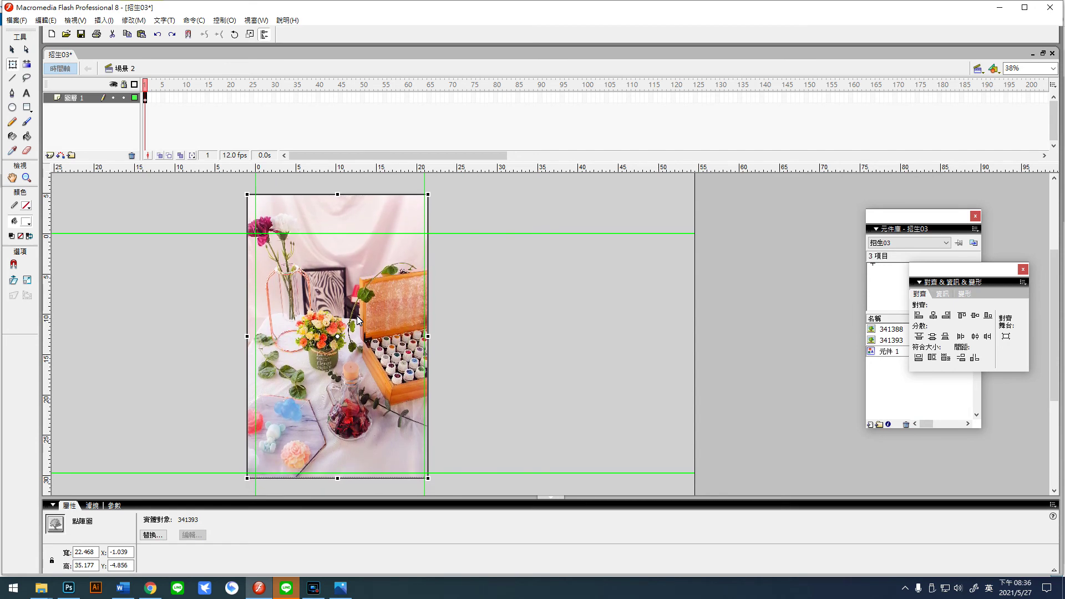
key(Down)
key(Down)
scroll(349, 320, up, 1)
scroll(332, 315, down, 1)
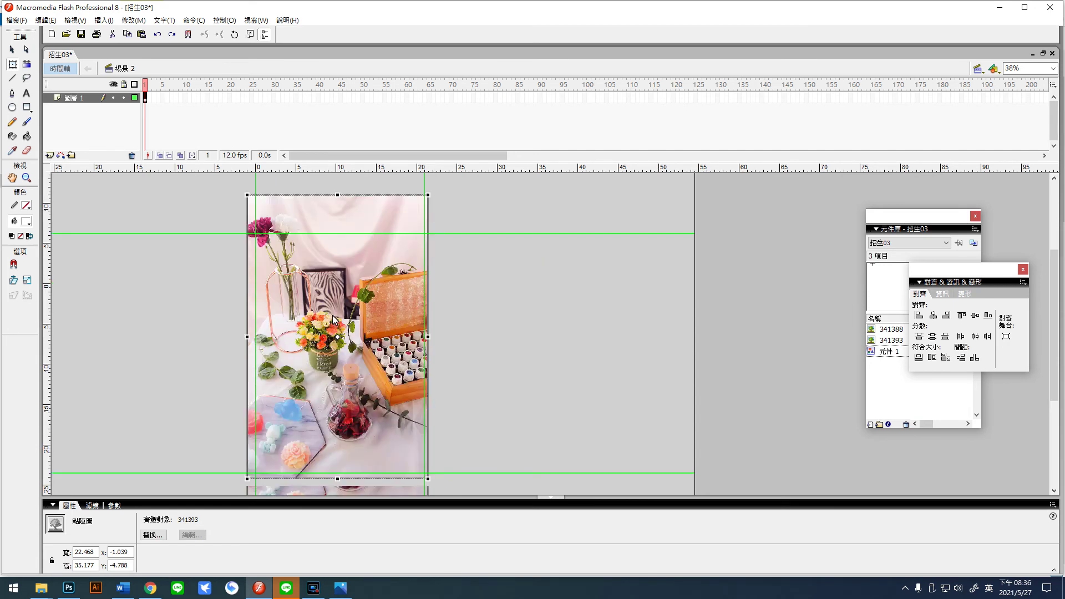
Lock the photo layer 圖層 1 and add a new layer above it.
click(125, 98)
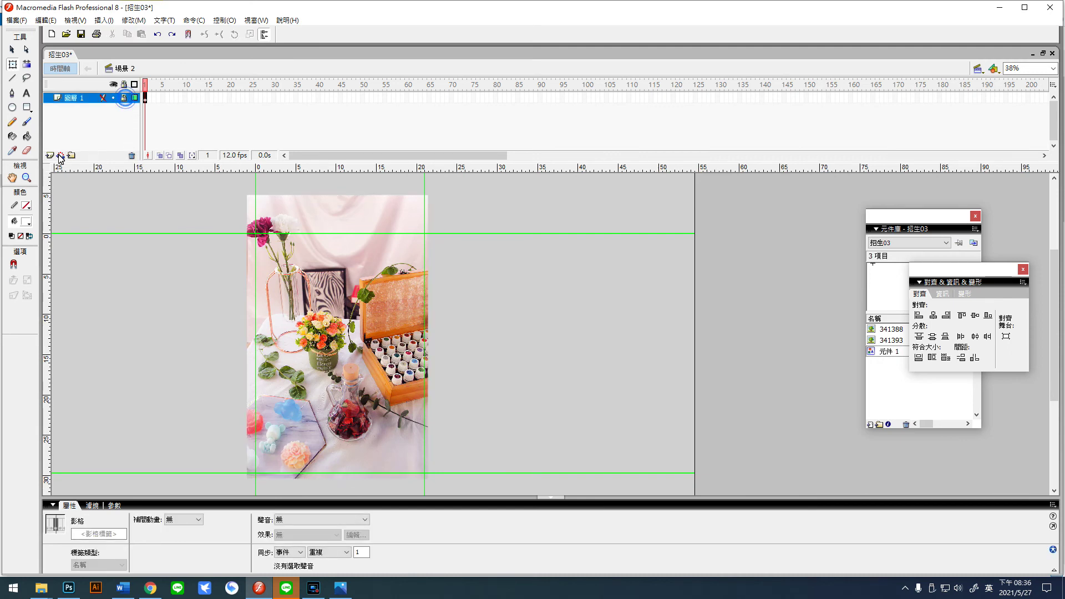
click(51, 155)
Place the title symbol 元件 1 from the library on the new layer, just below the glass bottle.
click(26, 178)
drag(231, 281, 614, 426)
scroll(599, 410, down, 3)
click(11, 49)
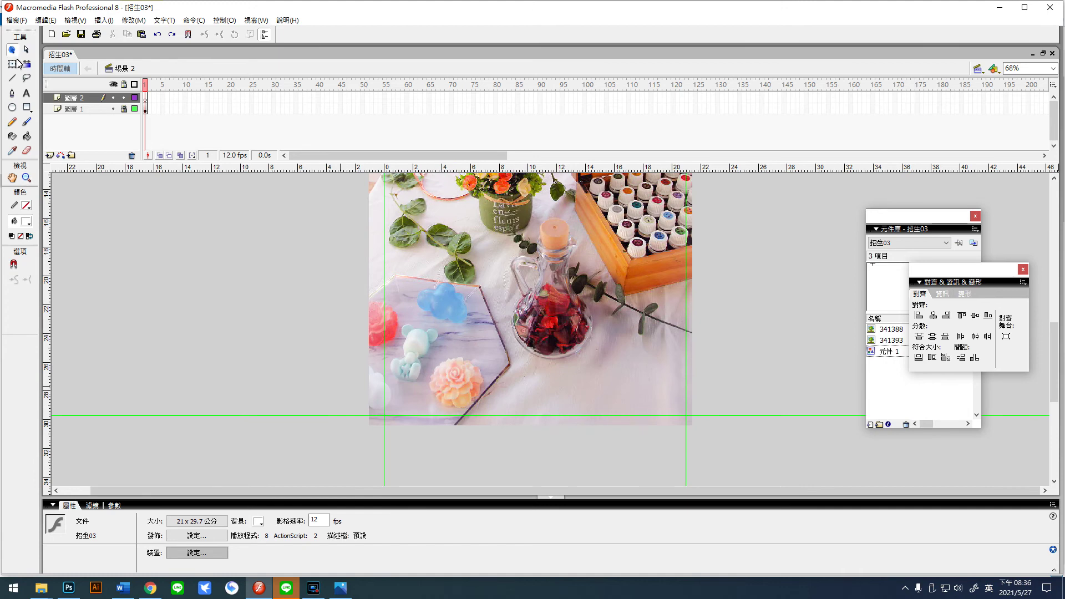
click(875, 340)
click(873, 351)
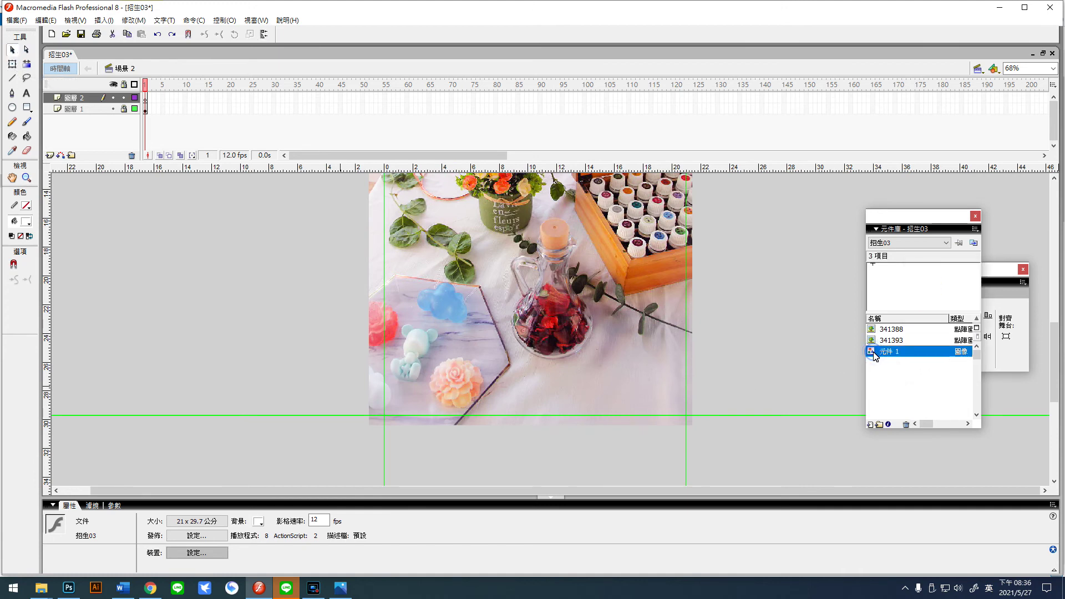
drag(873, 355, 578, 376)
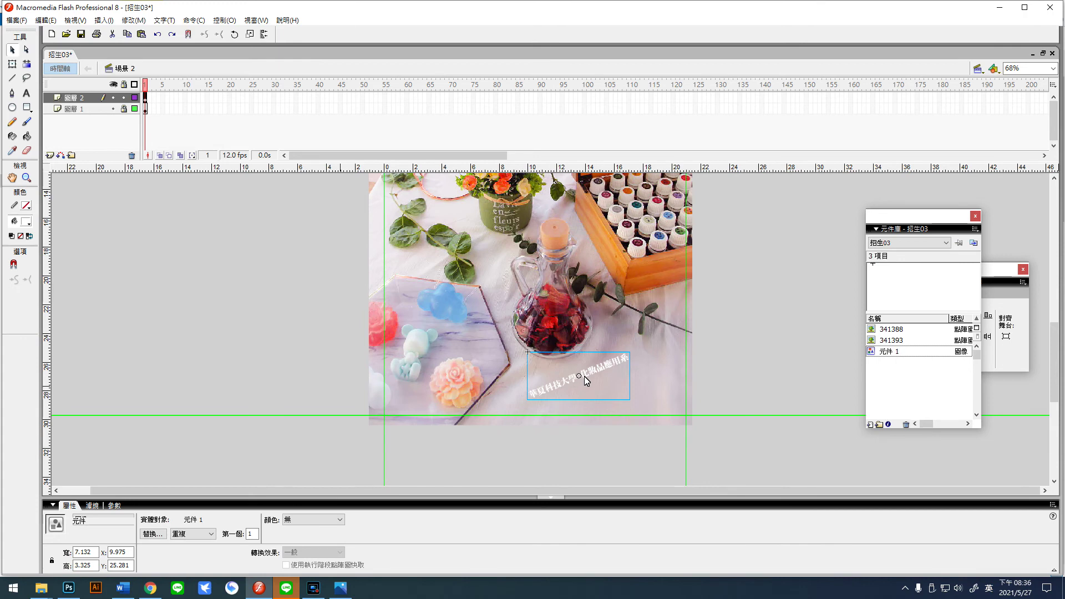
click(610, 362)
Move the title text beside the marble board's lower corner, at about X 6.5, Y 25.9 cm.
scroll(621, 371, up, 3)
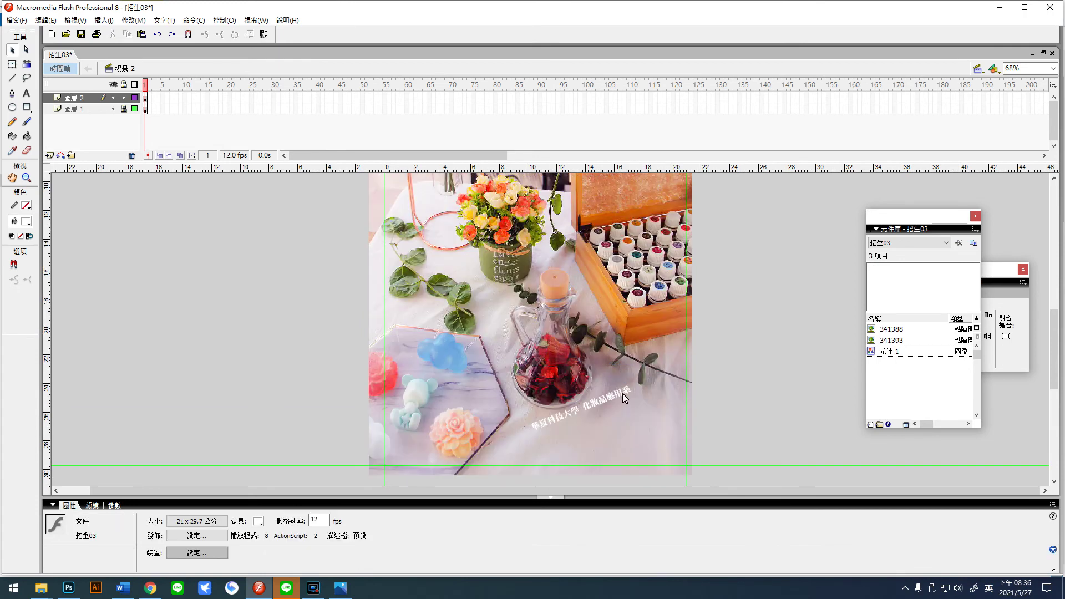
drag(622, 394, 647, 393)
click(638, 438)
scroll(627, 438, up, 3)
drag(636, 443, 594, 464)
scroll(594, 464, down, 3)
drag(606, 413, 558, 432)
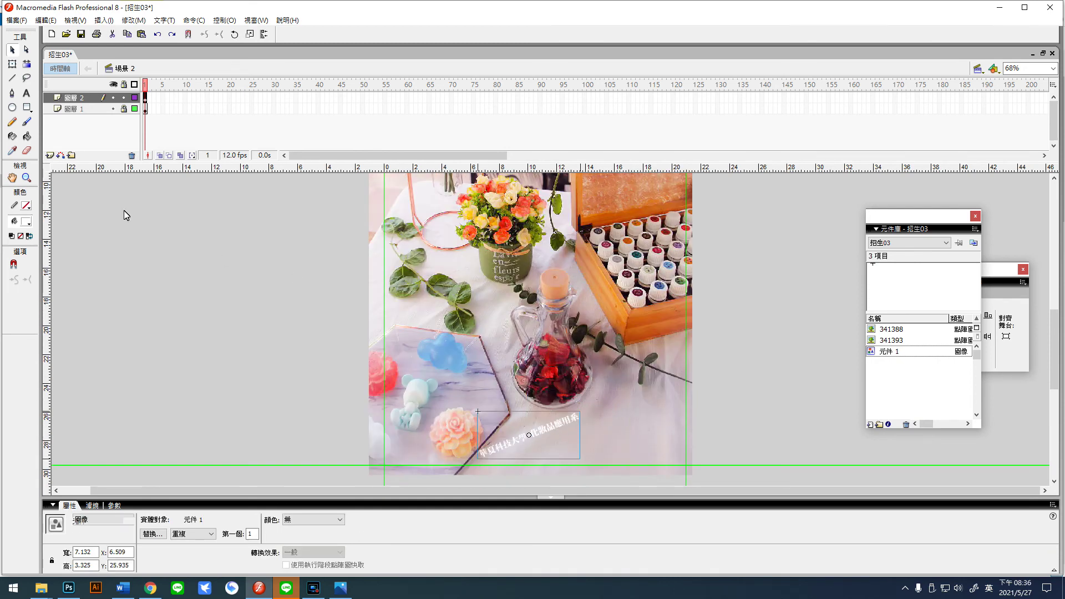
Rotate the title text to a steeper upward slant between the marble board and the glass bottle.
click(12, 65)
drag(584, 408, 537, 389)
click(597, 405)
click(587, 409)
click(542, 397)
drag(584, 408, 511, 466)
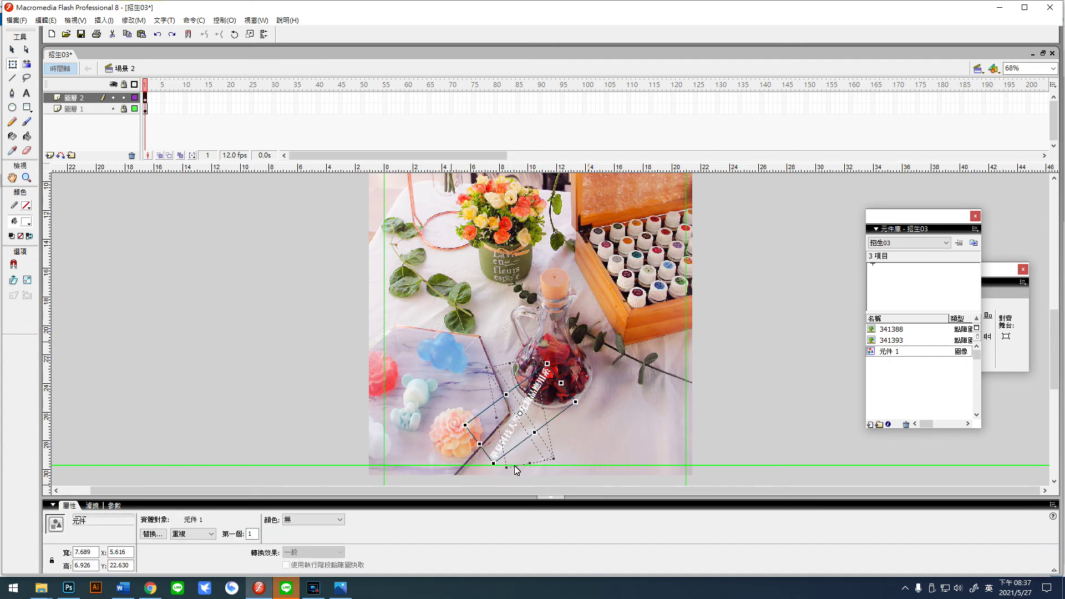
click(579, 433)
Try rotating the title text to run downward along the marble board's upper-right edge, beside the glass bottle.
drag(522, 414, 518, 391)
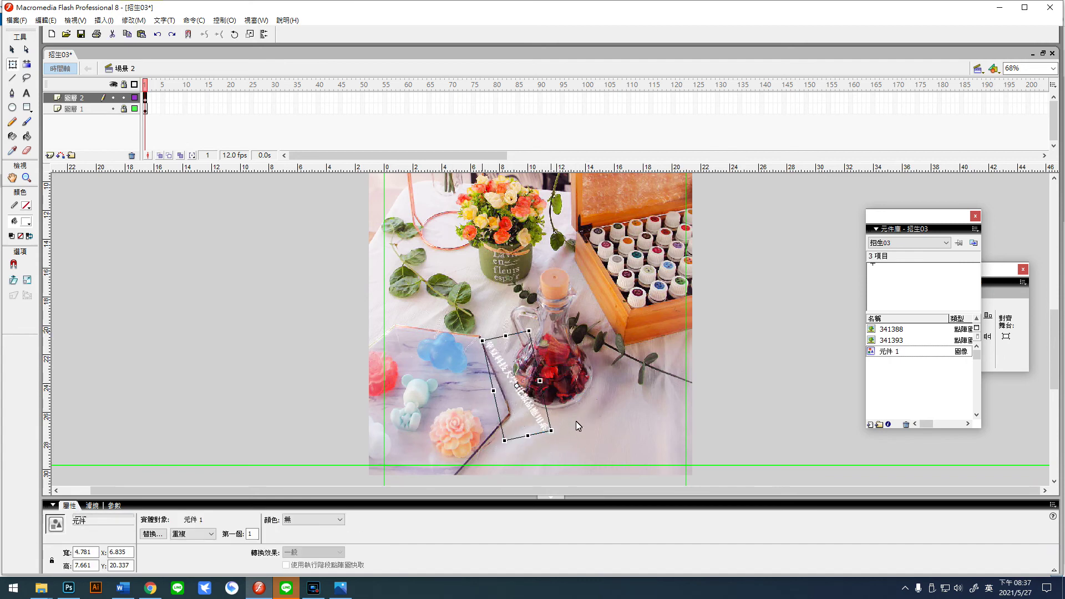
drag(555, 431, 543, 444)
click(549, 439)
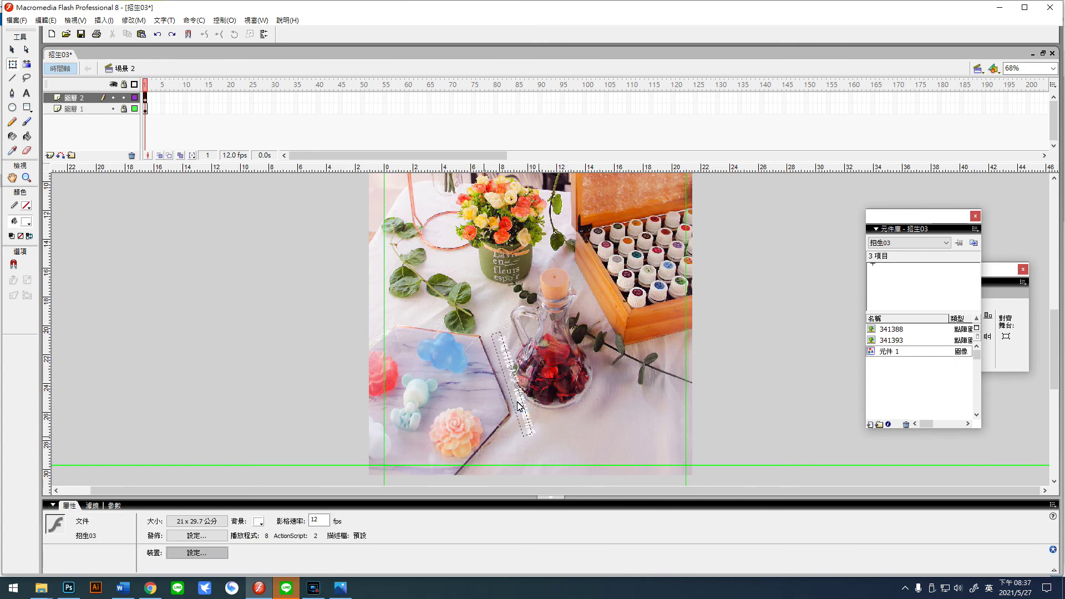
click(516, 402)
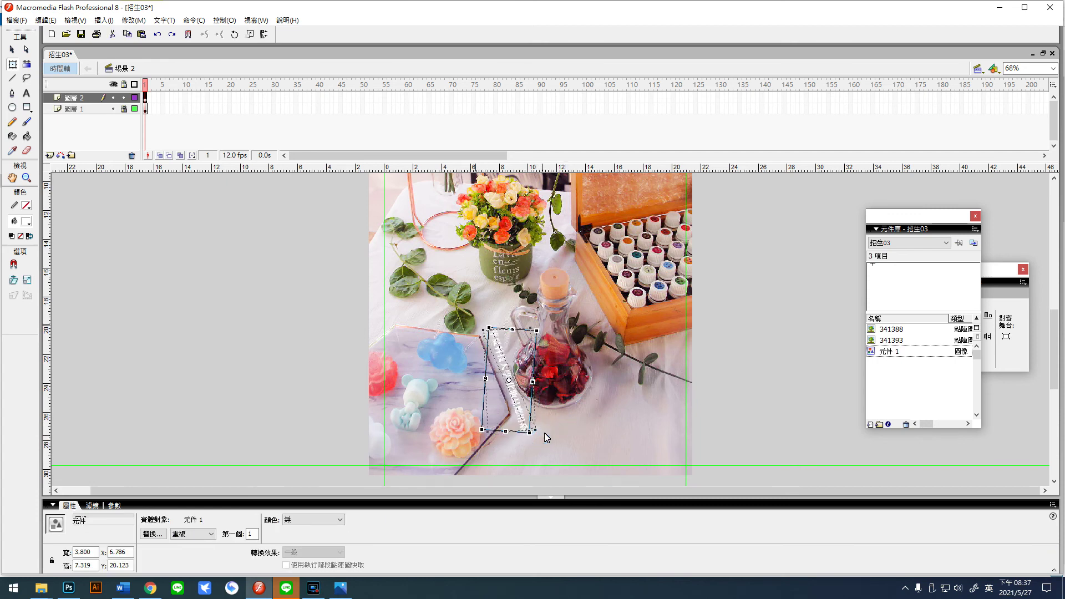
drag(545, 431, 548, 435)
click(570, 431)
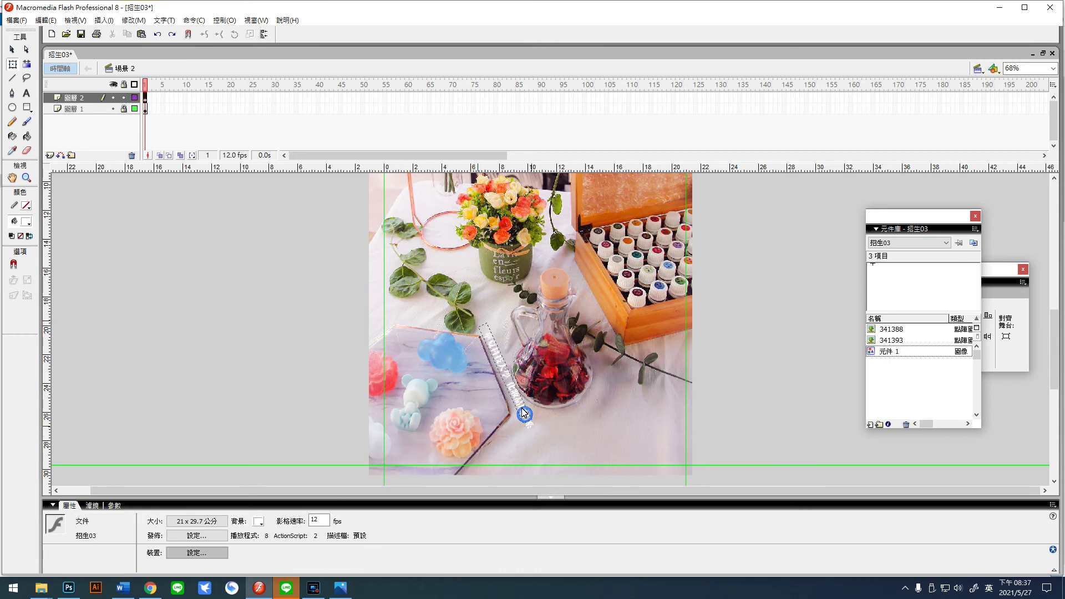
click(523, 420)
drag(543, 424, 542, 427)
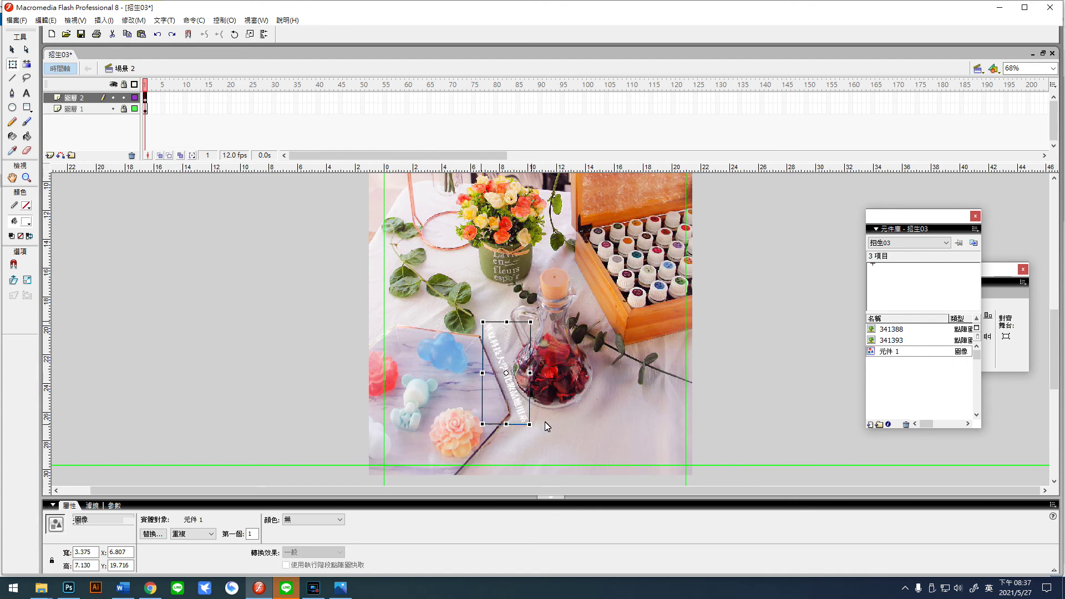
click(577, 423)
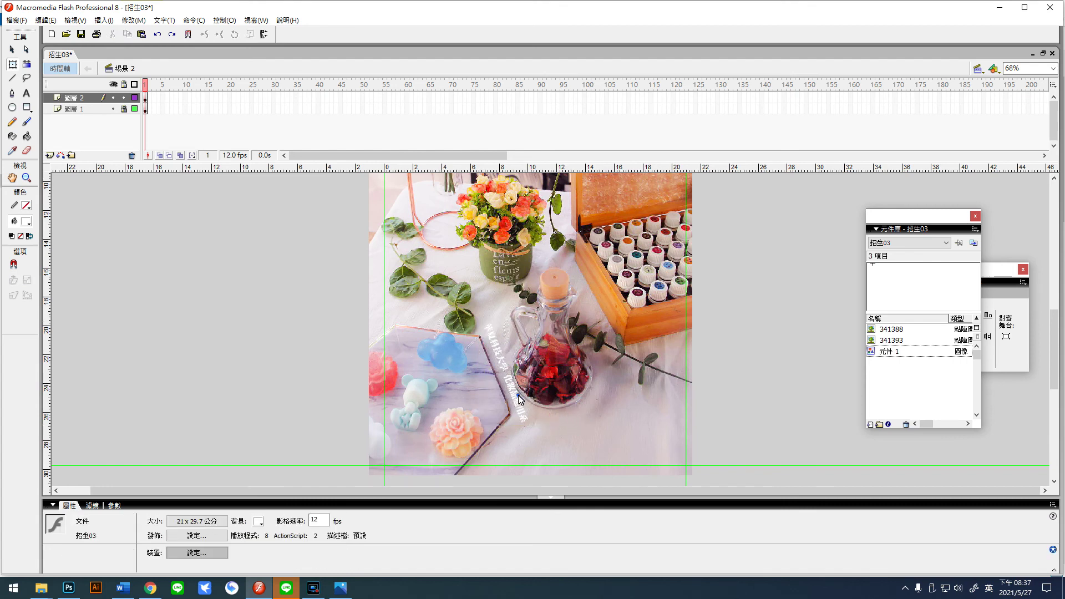
Try laying the title text along the marble board's lower-right edge with an upward slant.
click(519, 397)
drag(541, 321, 509, 396)
click(568, 447)
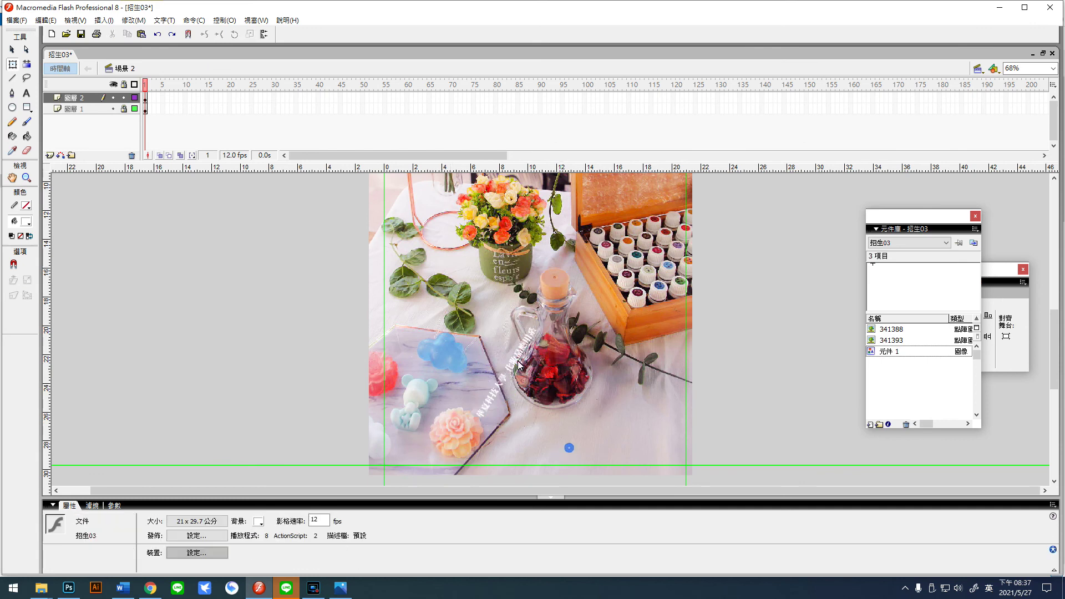
drag(515, 359, 527, 402)
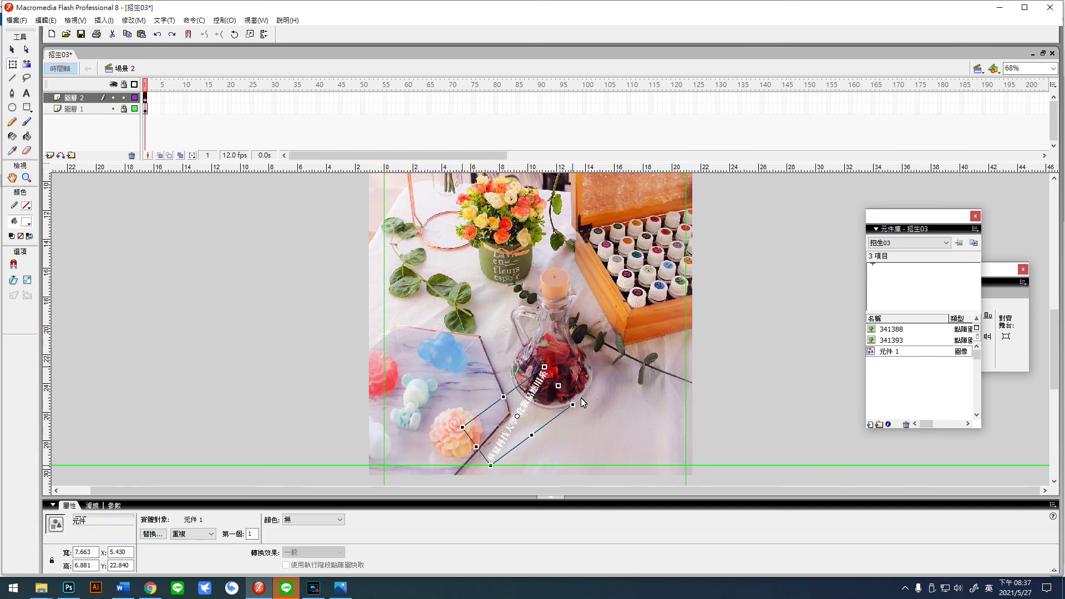
click(600, 422)
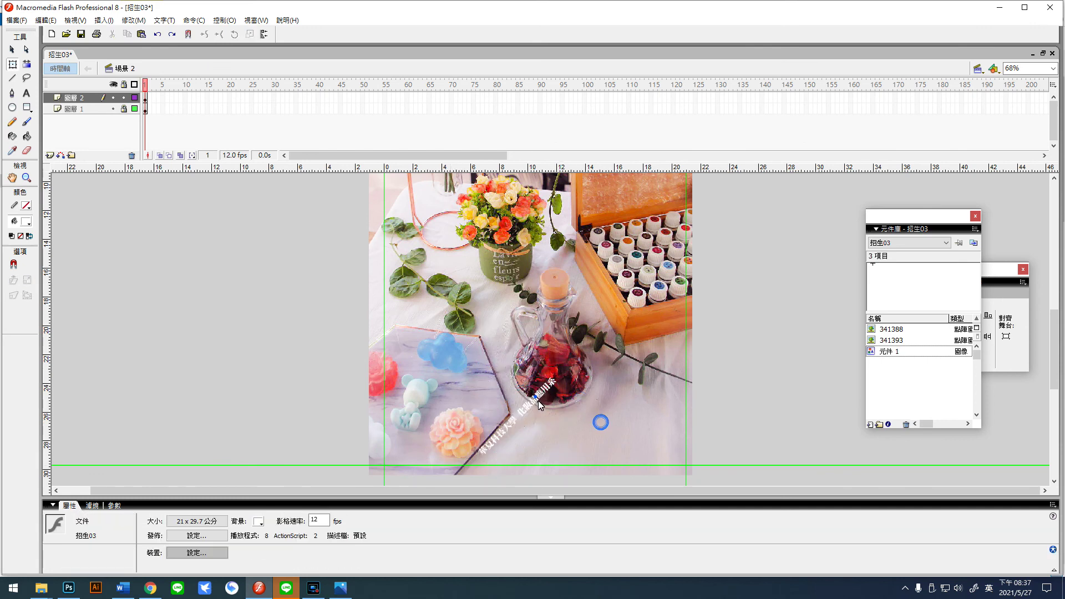
click(538, 403)
click(575, 419)
Rotate the title text to run downward and move it between the marble board's upper-right edge and the glass bottle.
drag(538, 403, 501, 434)
click(554, 414)
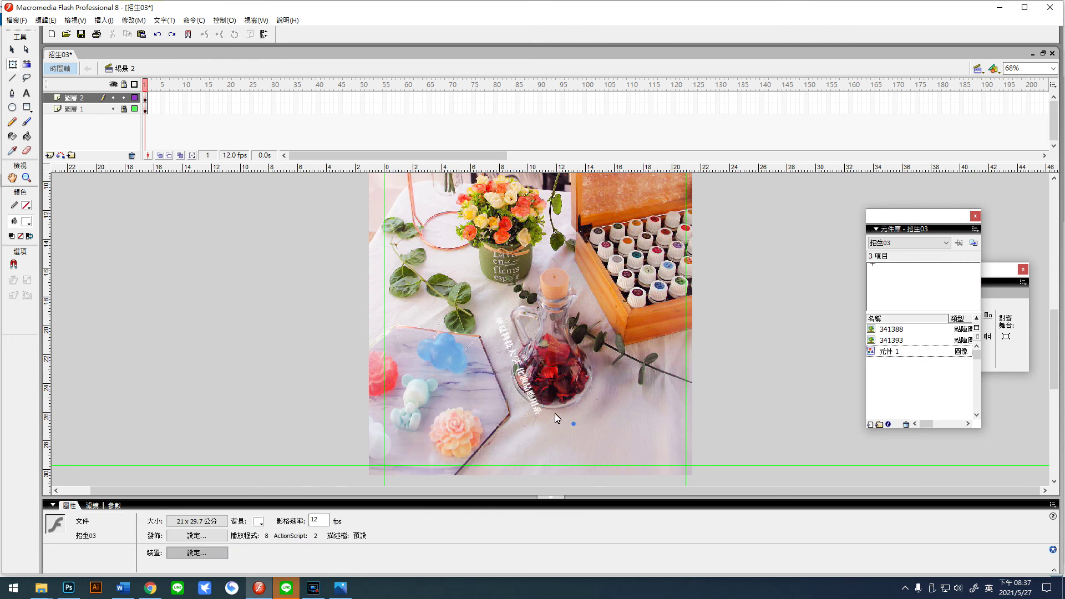
drag(529, 388, 517, 390)
click(561, 418)
Fine-tune the title text's rotation and position along the marble board's upper-right edge, at about X 6.5, Y 19.5 cm.
click(515, 395)
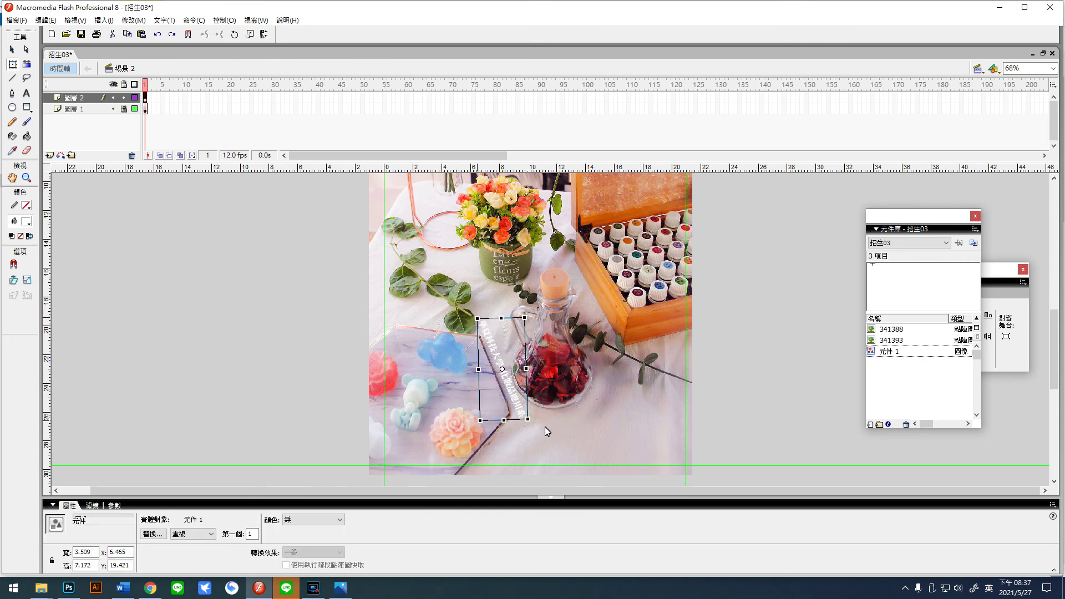
click(548, 422)
click(517, 400)
drag(535, 431, 535, 427)
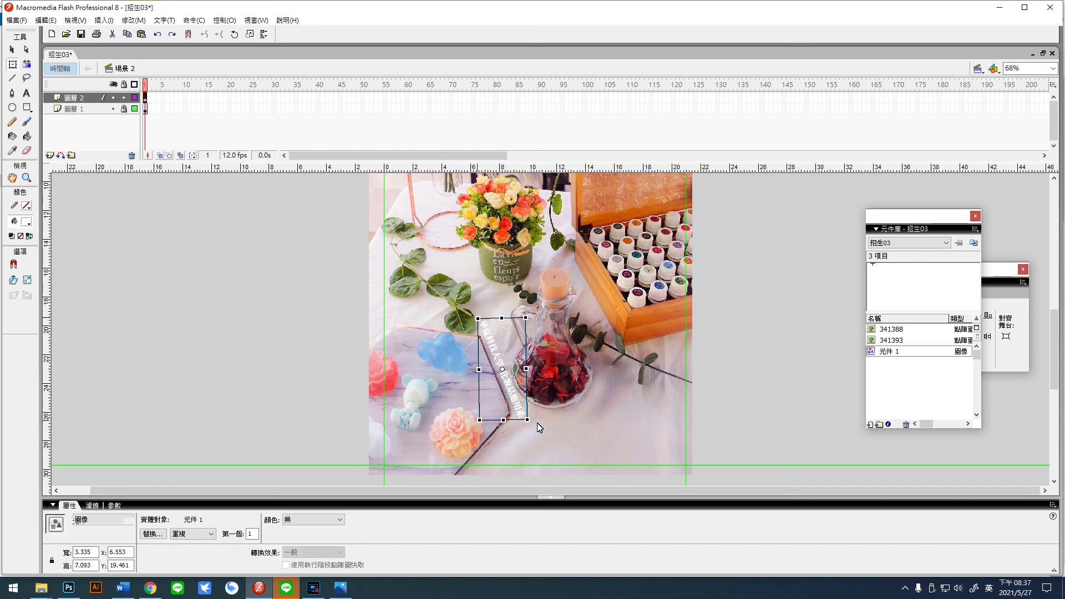
click(543, 428)
Apply an Alpha colour effect of 60% to the title text symbol and deselect it.
click(515, 399)
click(338, 519)
click(299, 551)
click(545, 450)
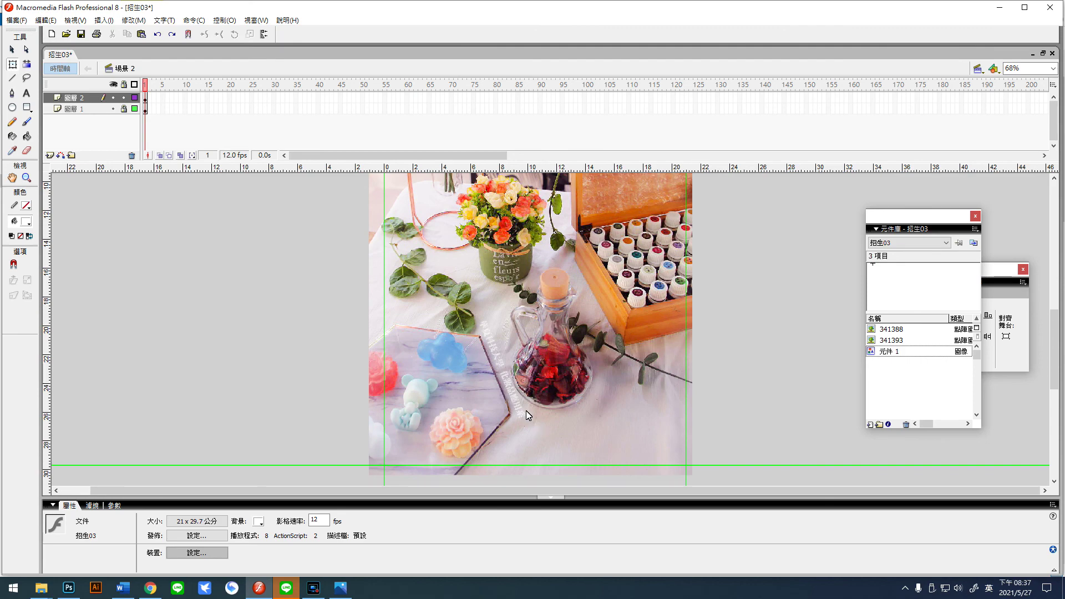
click(521, 411)
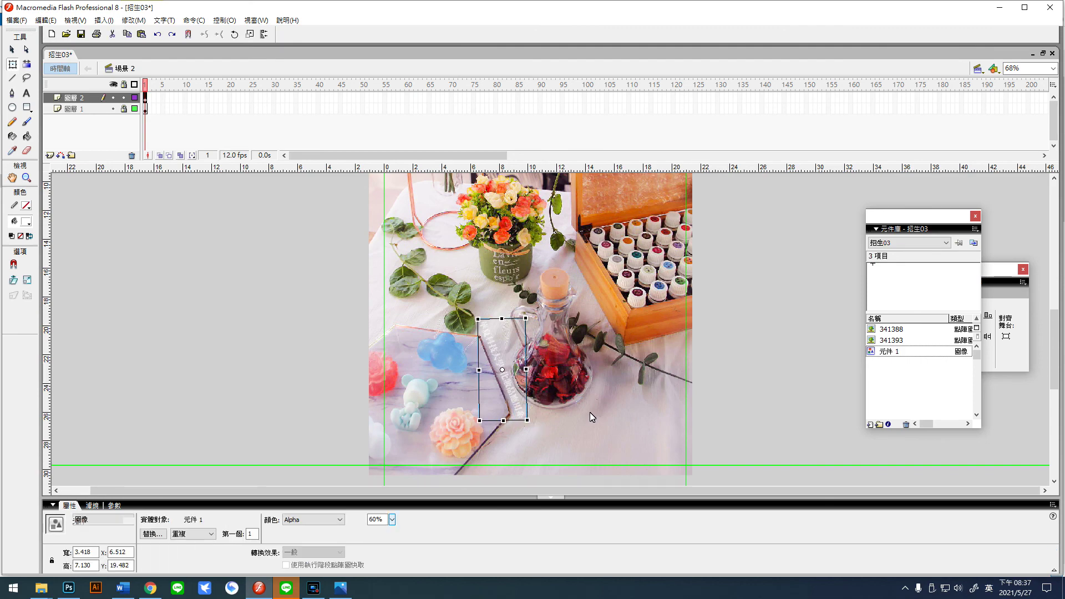
click(590, 425)
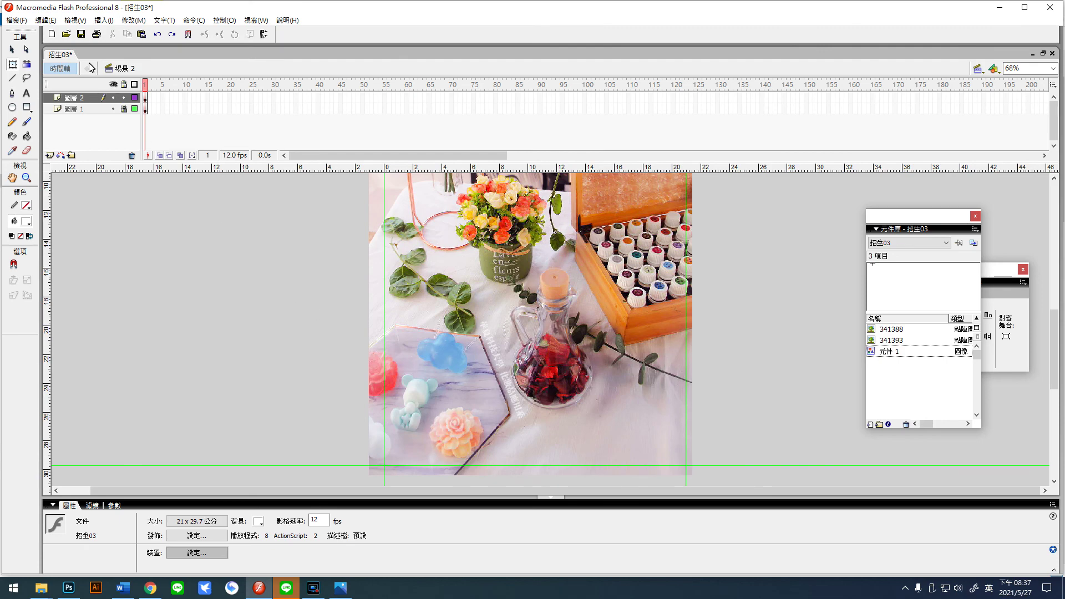
Save the document and export the page as JPEG image 招生06 in the 2021 lego folder at 300 dpi, full document size, quality 100.
click(80, 34)
click(16, 20)
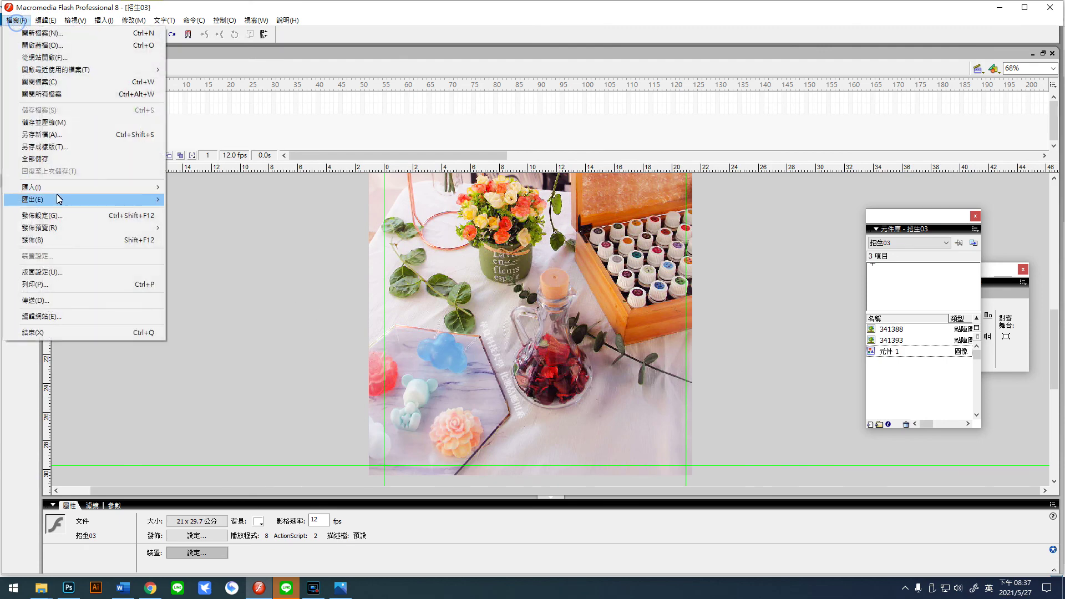
mouse_move(60, 199)
click(210, 198)
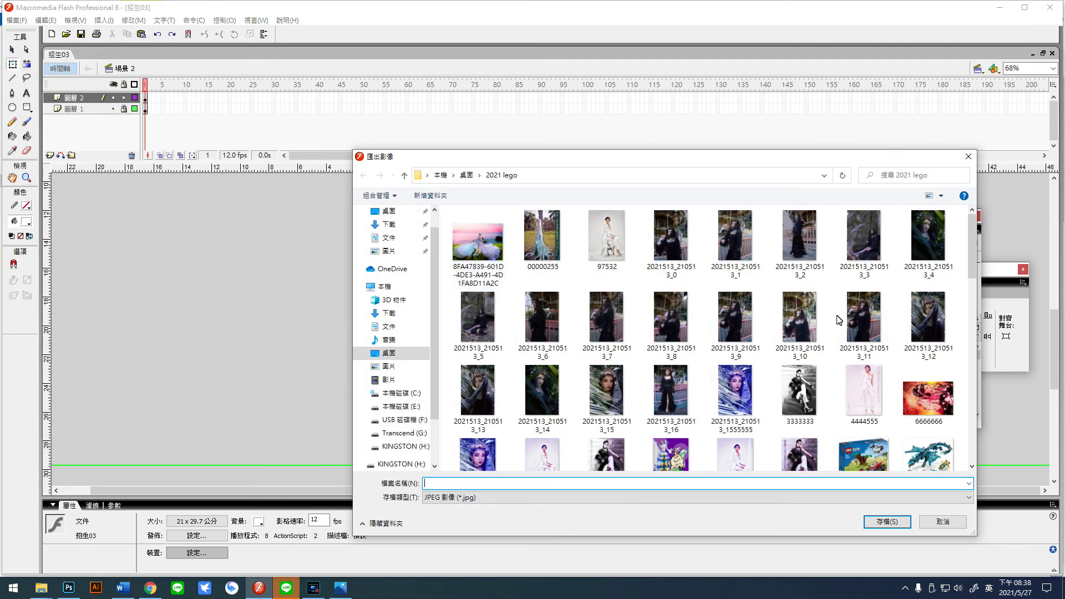
drag(973, 256, 980, 433)
click(669, 383)
click(444, 483)
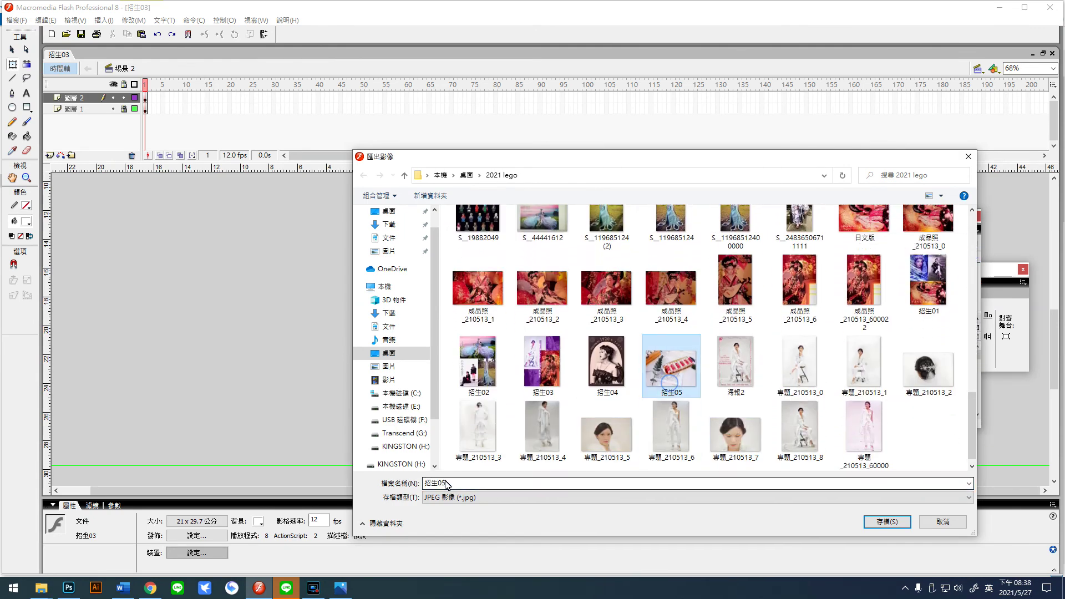
key(BackSpace)
text(6)
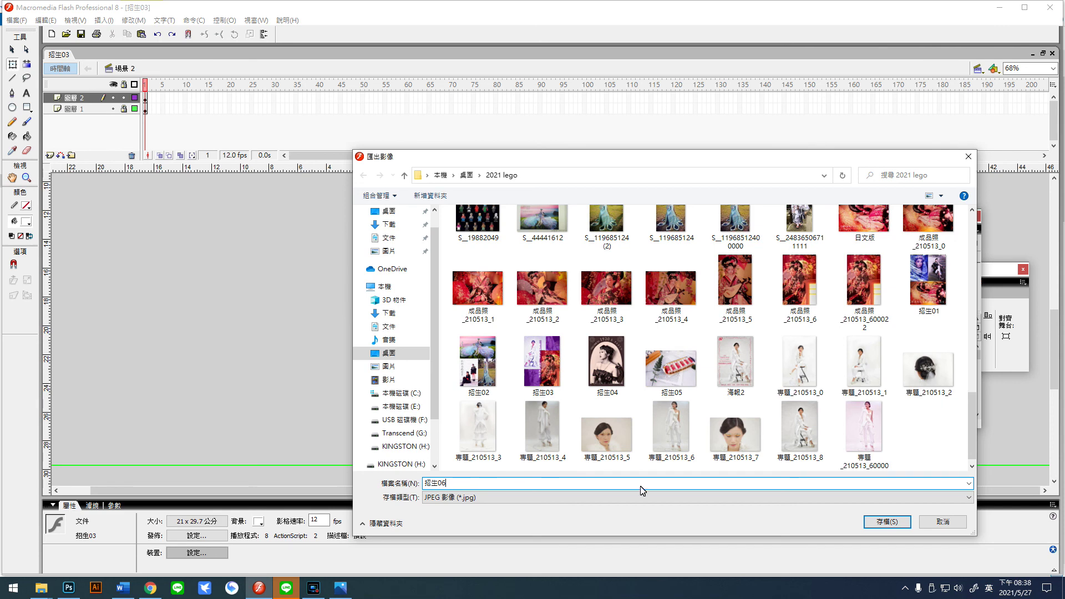
click(882, 521)
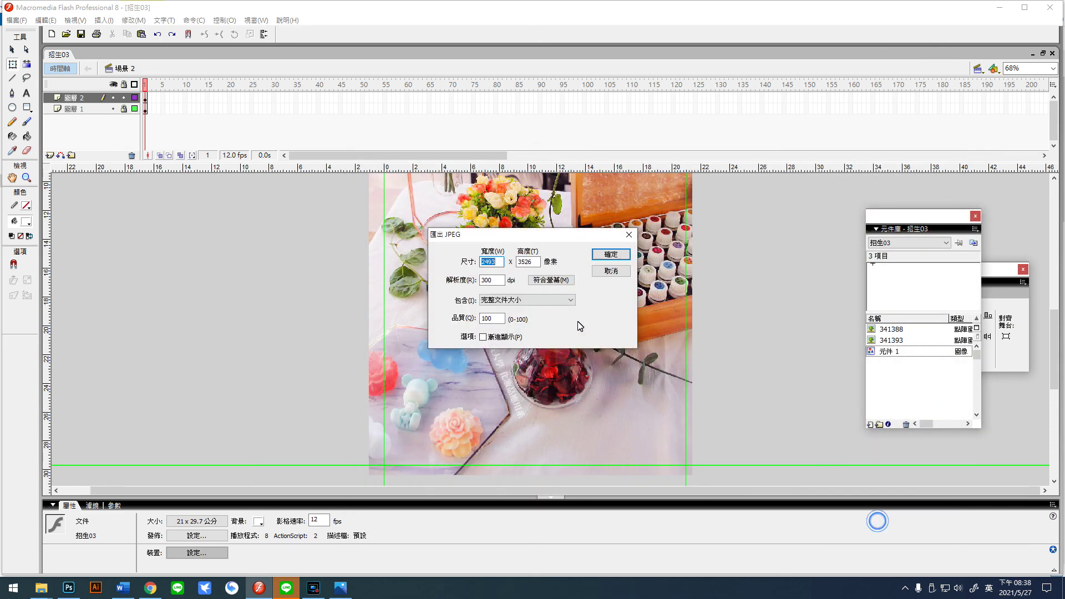
click(611, 254)
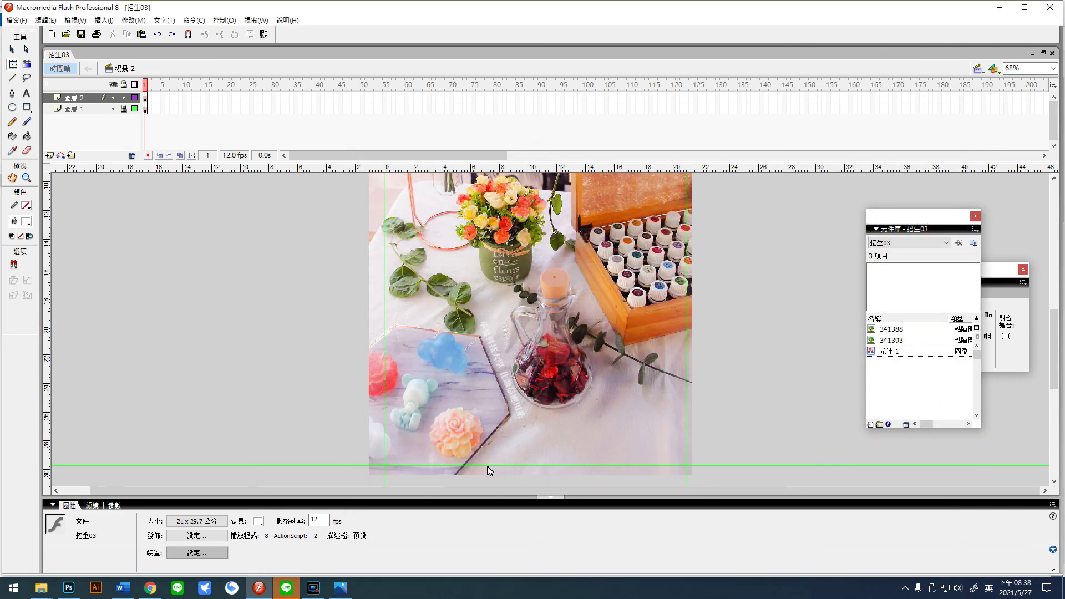
click(313, 588)
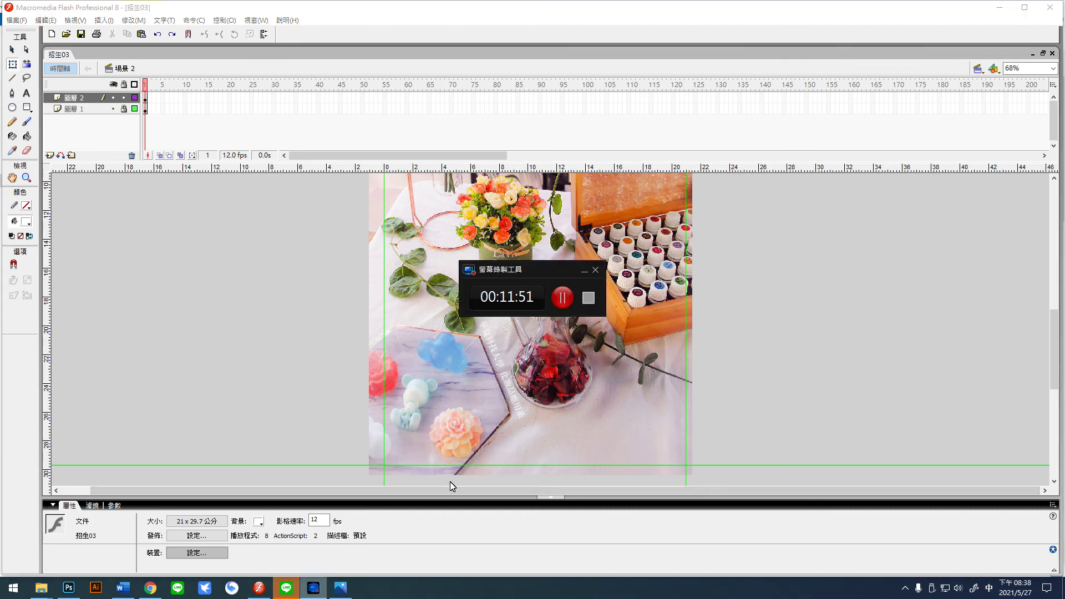